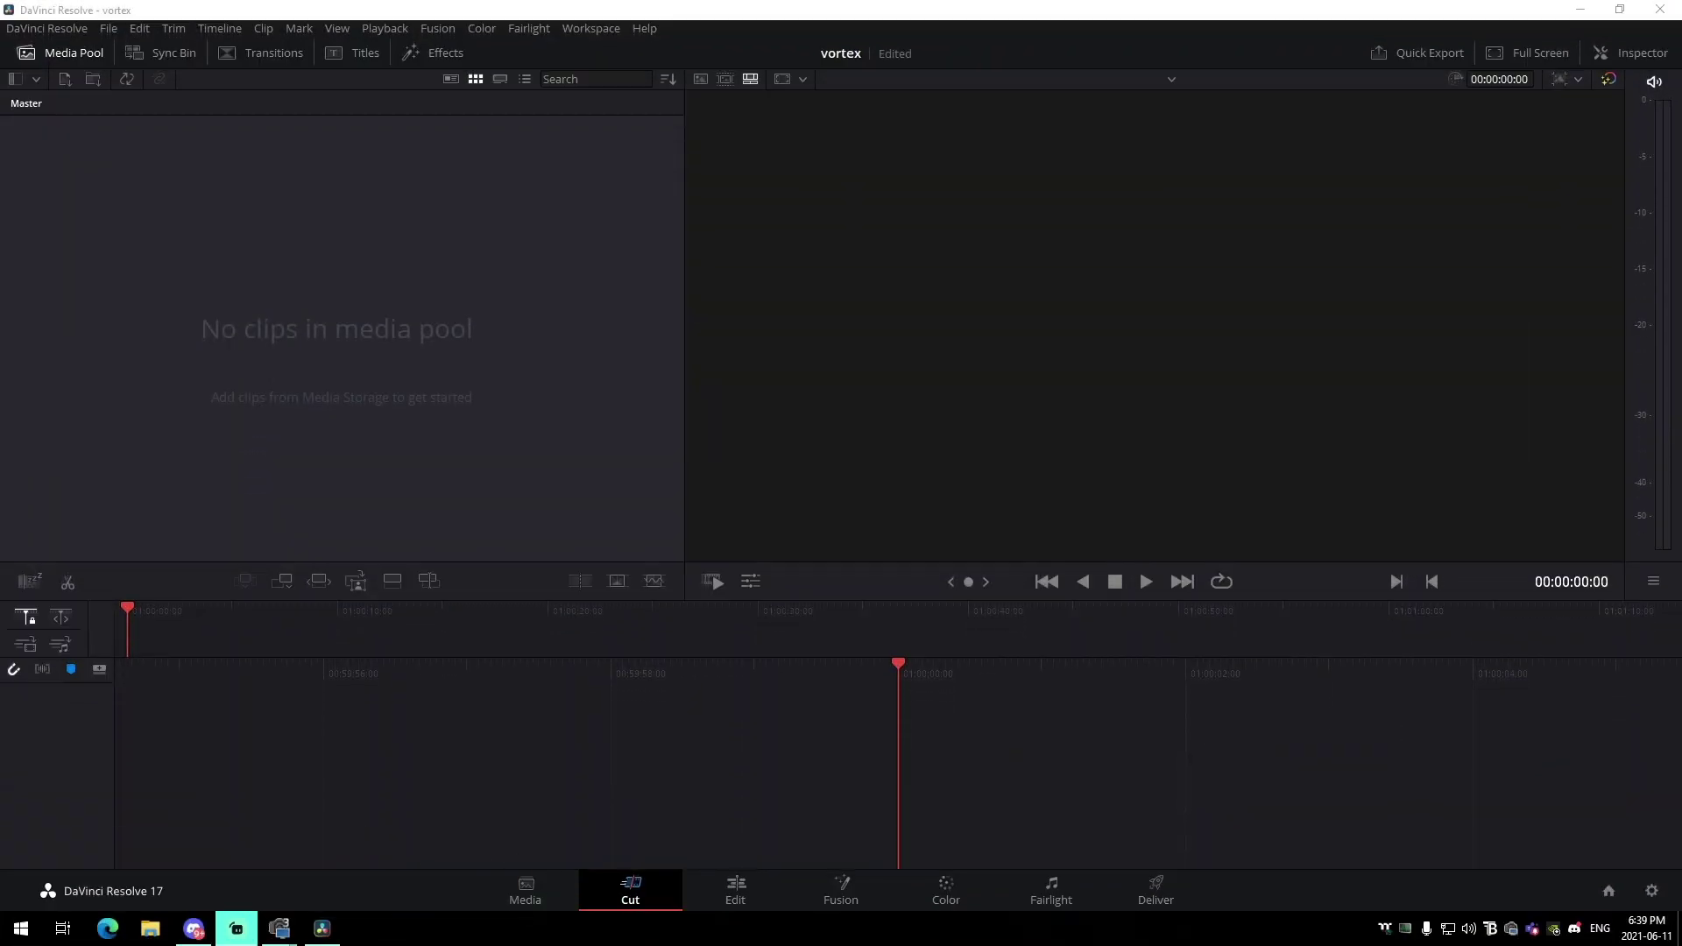
- On the Edit page, set the project's timeline frame rate to 60 frames per second and save the project settings
{"action": "left_click", "coordinate": [736, 889]}
{"action": "left_click", "coordinate": [108, 28]}
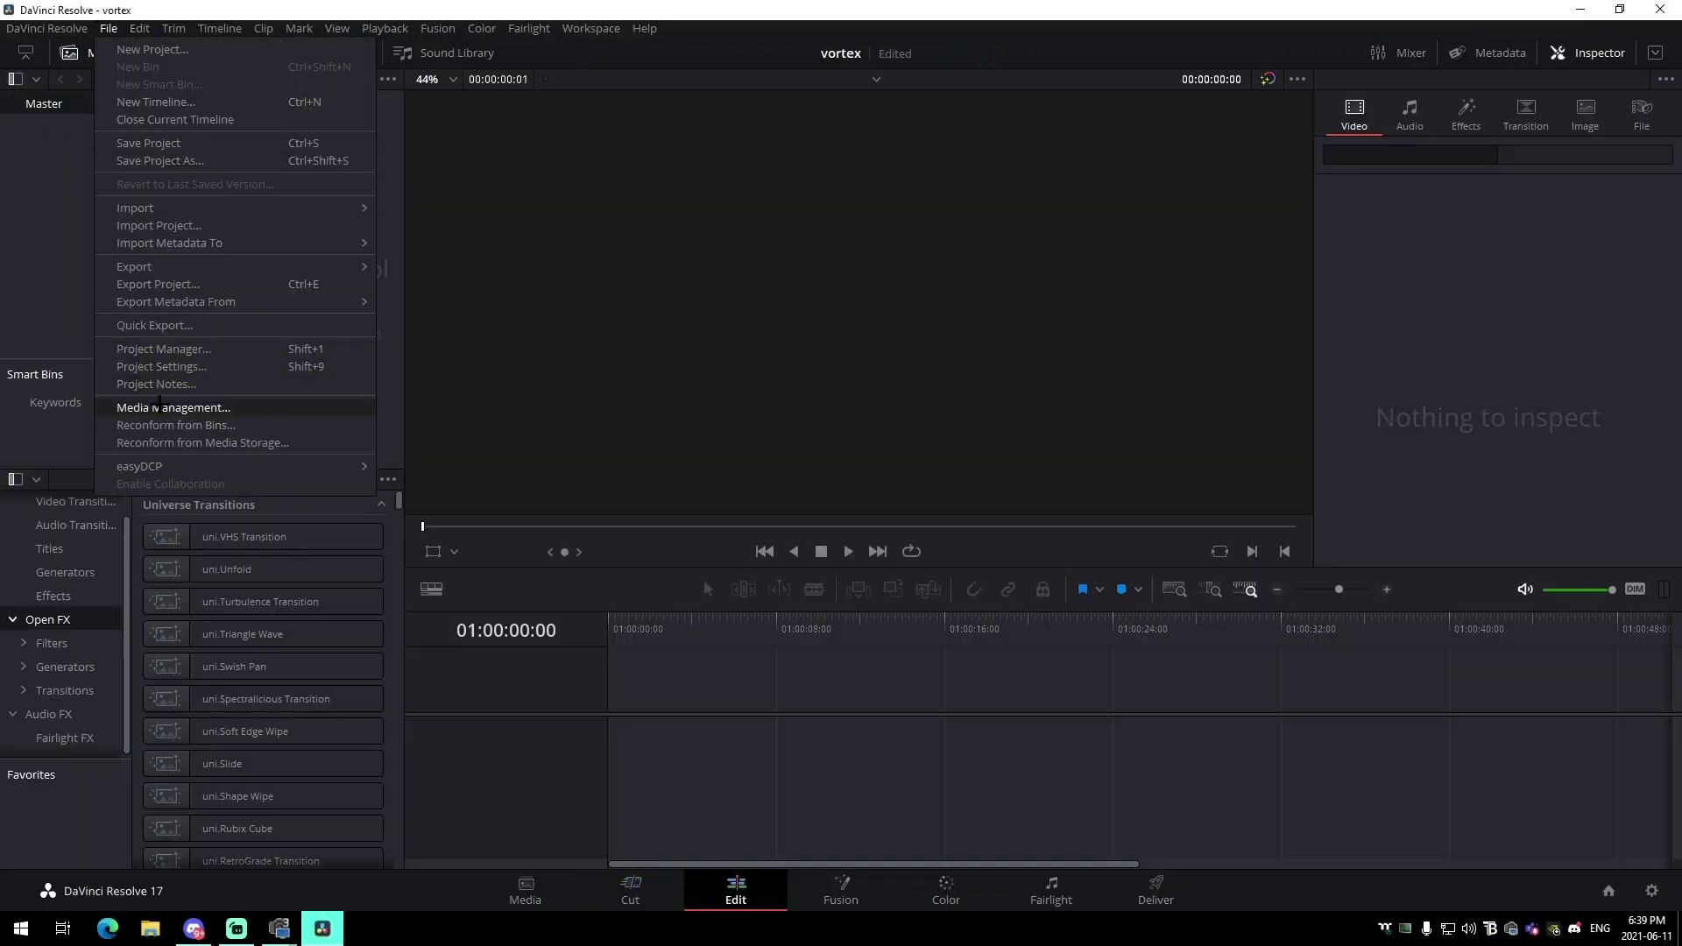
{"action": "left_click", "coordinate": [161, 366]}
{"action": "left_click", "coordinate": [819, 319]}
{"action": "scroll", "coordinate": [827, 367], "scroll_direction": "down", "scroll_amount": 2}
{"action": "left_click", "coordinate": [807, 531]}
{"action": "left_click", "coordinate": [837, 321]}
{"action": "left_click", "coordinate": [814, 516]}
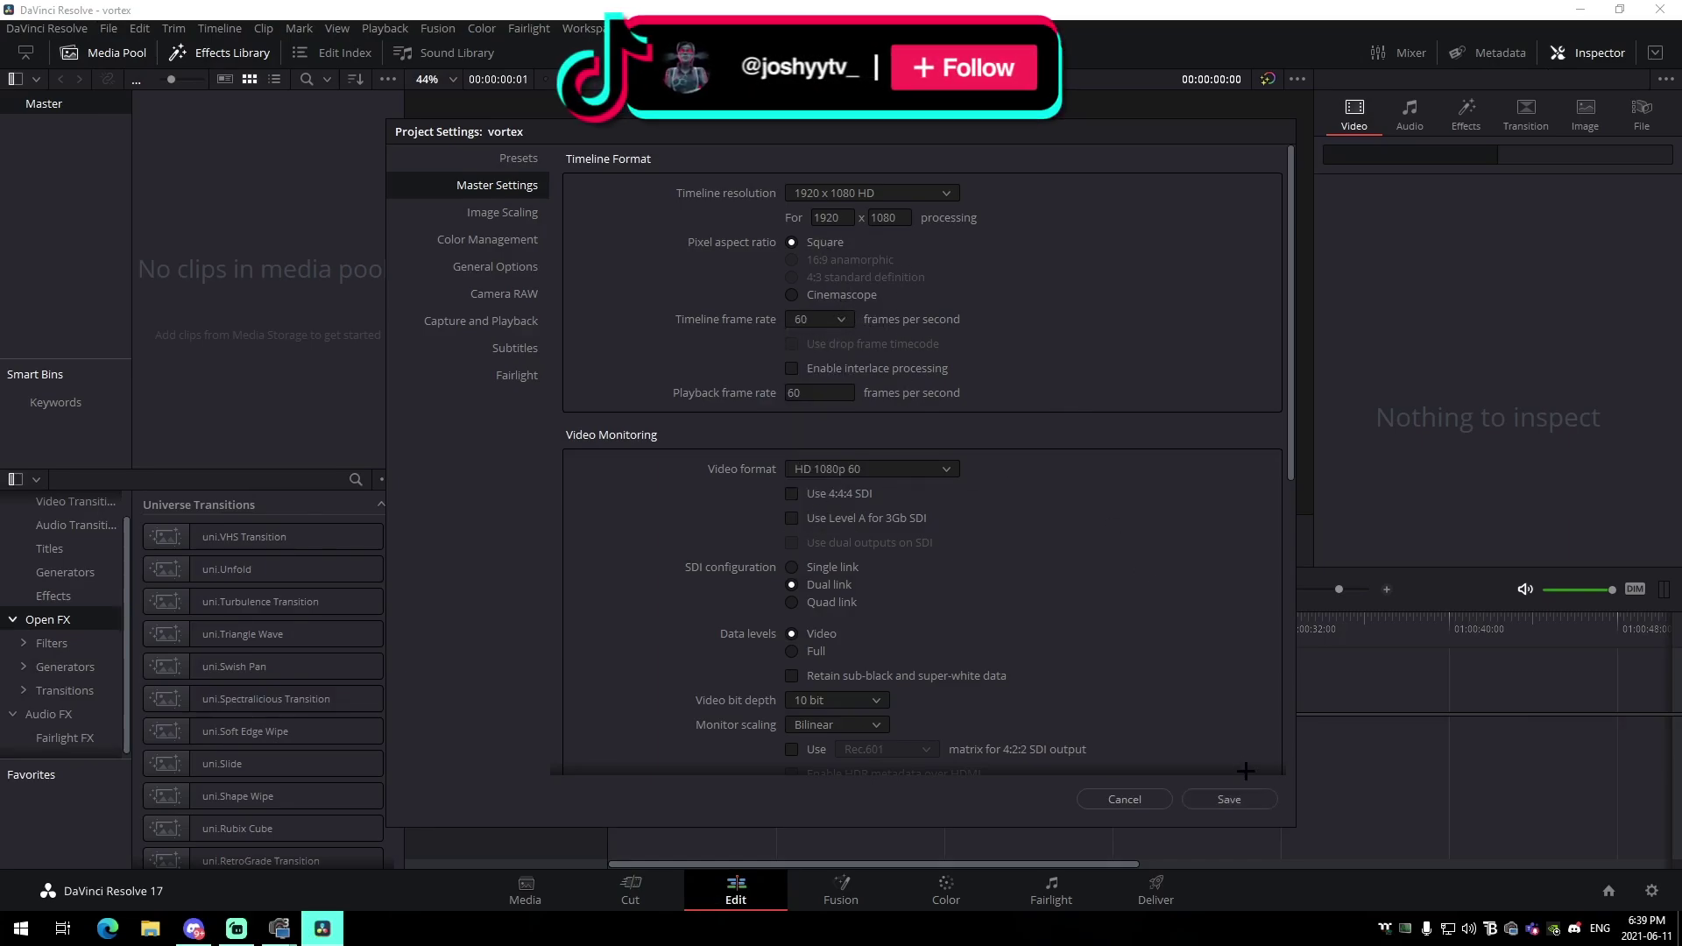
{"action": "left_click", "coordinate": [1229, 799]}
- Import the clip Fortnite 2021.04.13 - 19.06.59.24.DVR.mp4 from the Joji folder, keeping the project's frame rate
{"action": "key", "text": "super+e"}
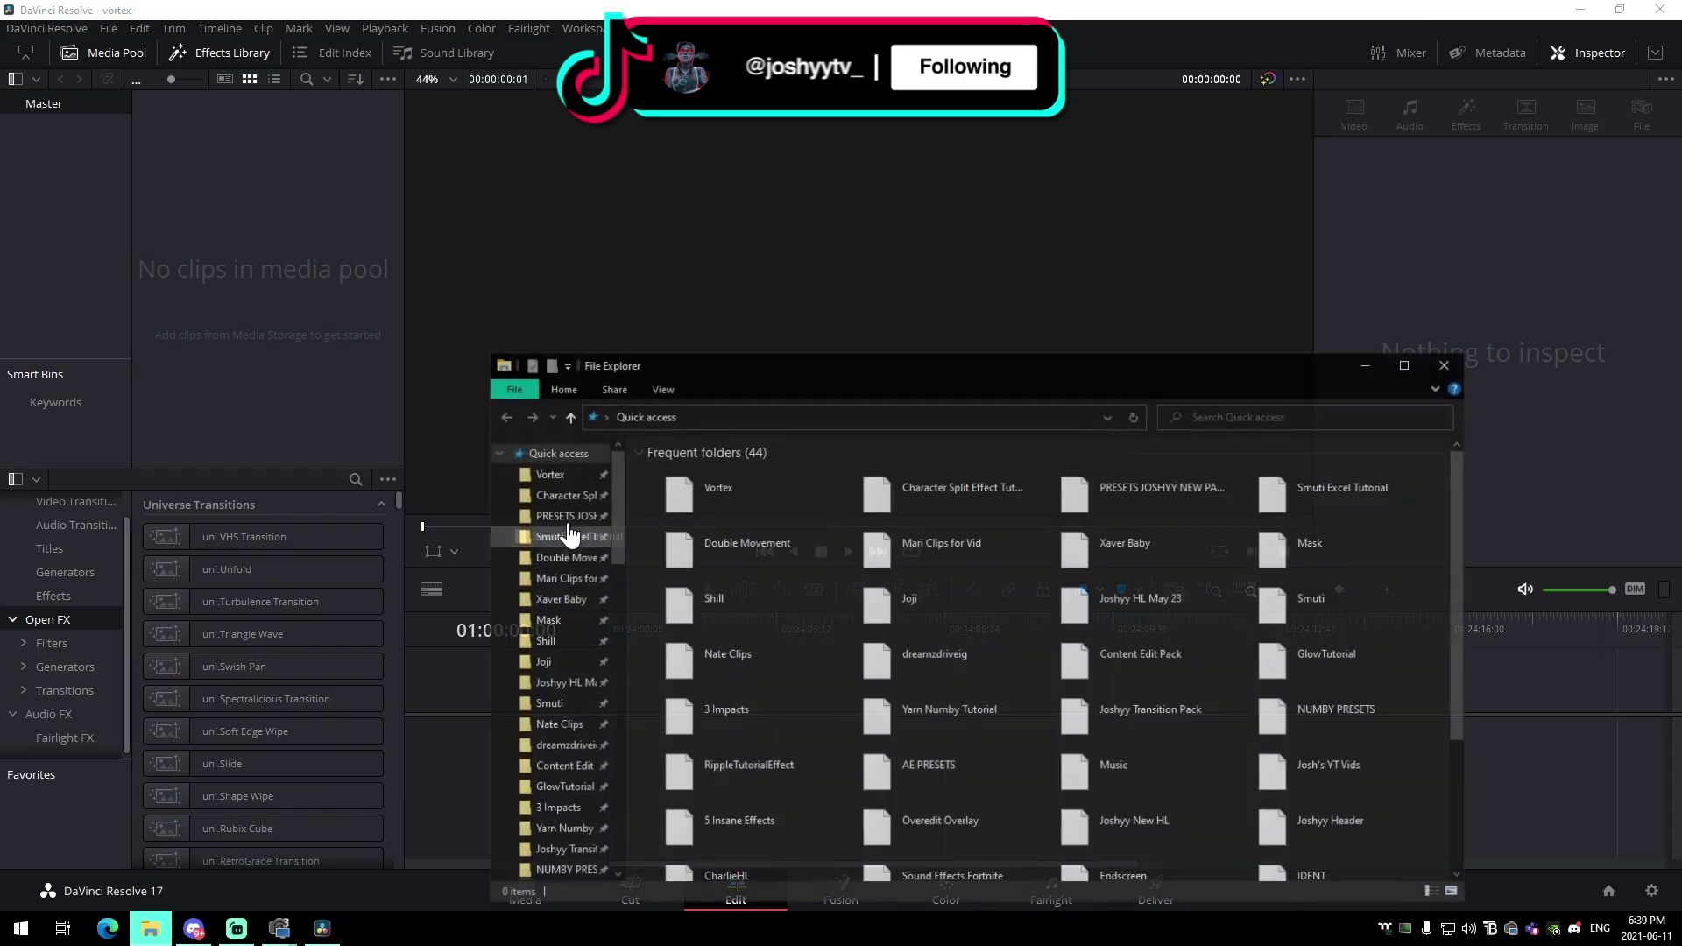
{"action": "scroll", "coordinate": [572, 535], "scroll_direction": "up", "scroll_amount": 1}
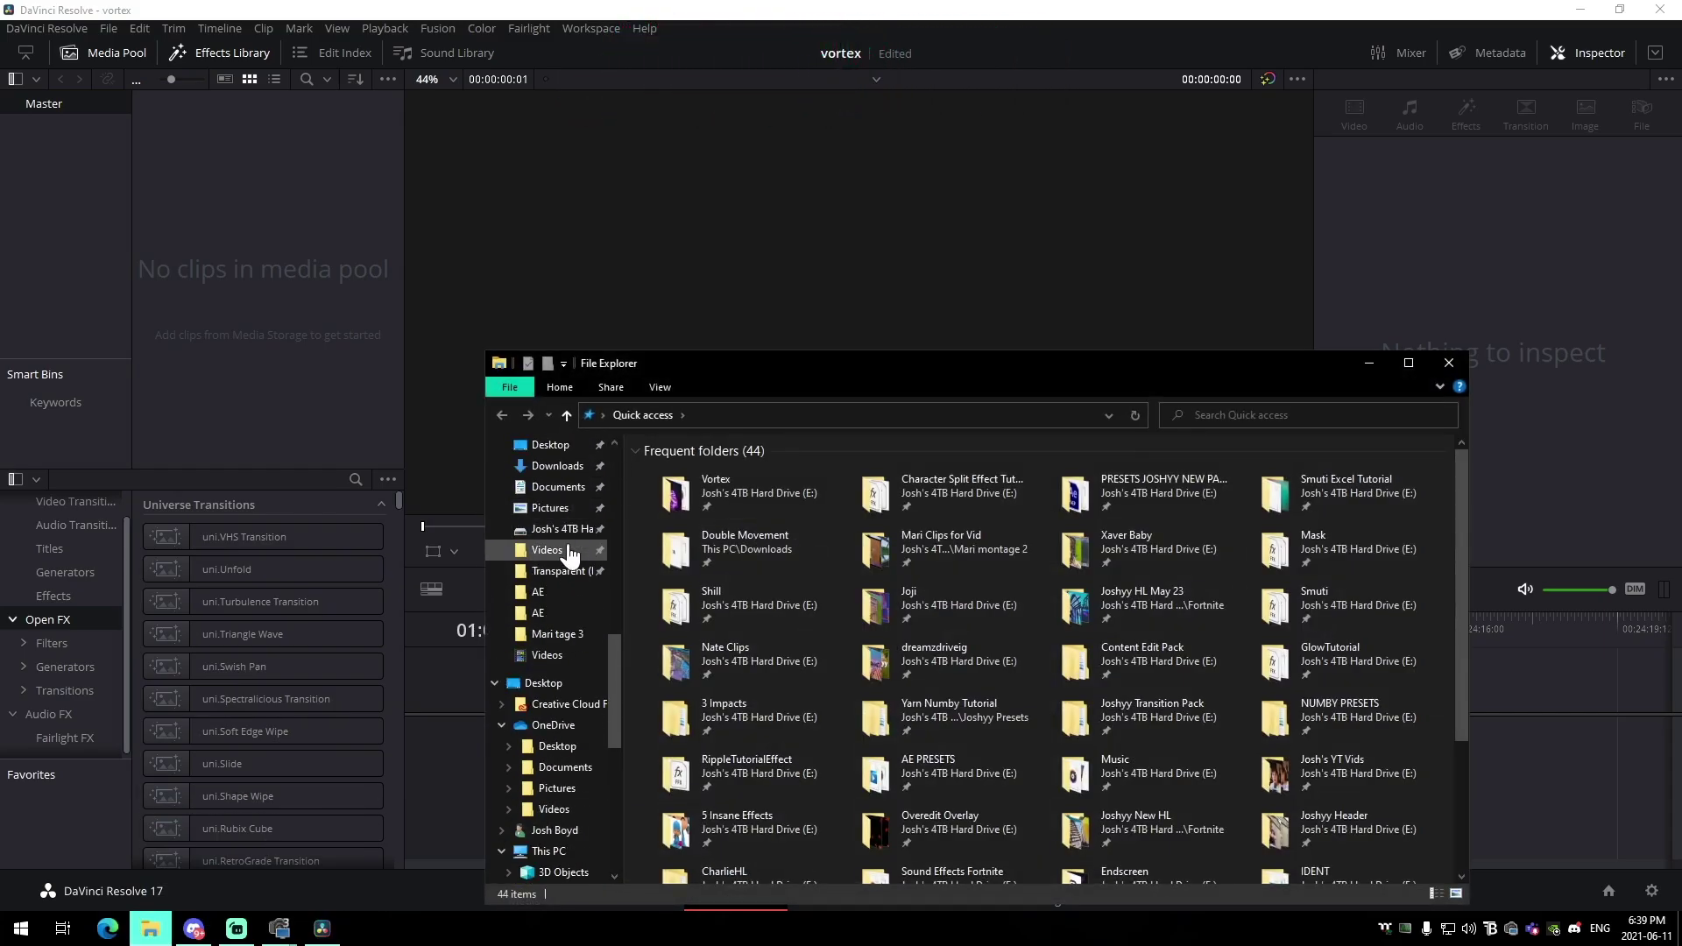
{"action": "left_click", "coordinate": [561, 528]}
{"action": "left_click", "coordinate": [726, 703]}
{"action": "scroll", "coordinate": [725, 701], "scroll_direction": "up", "scroll_amount": 5}
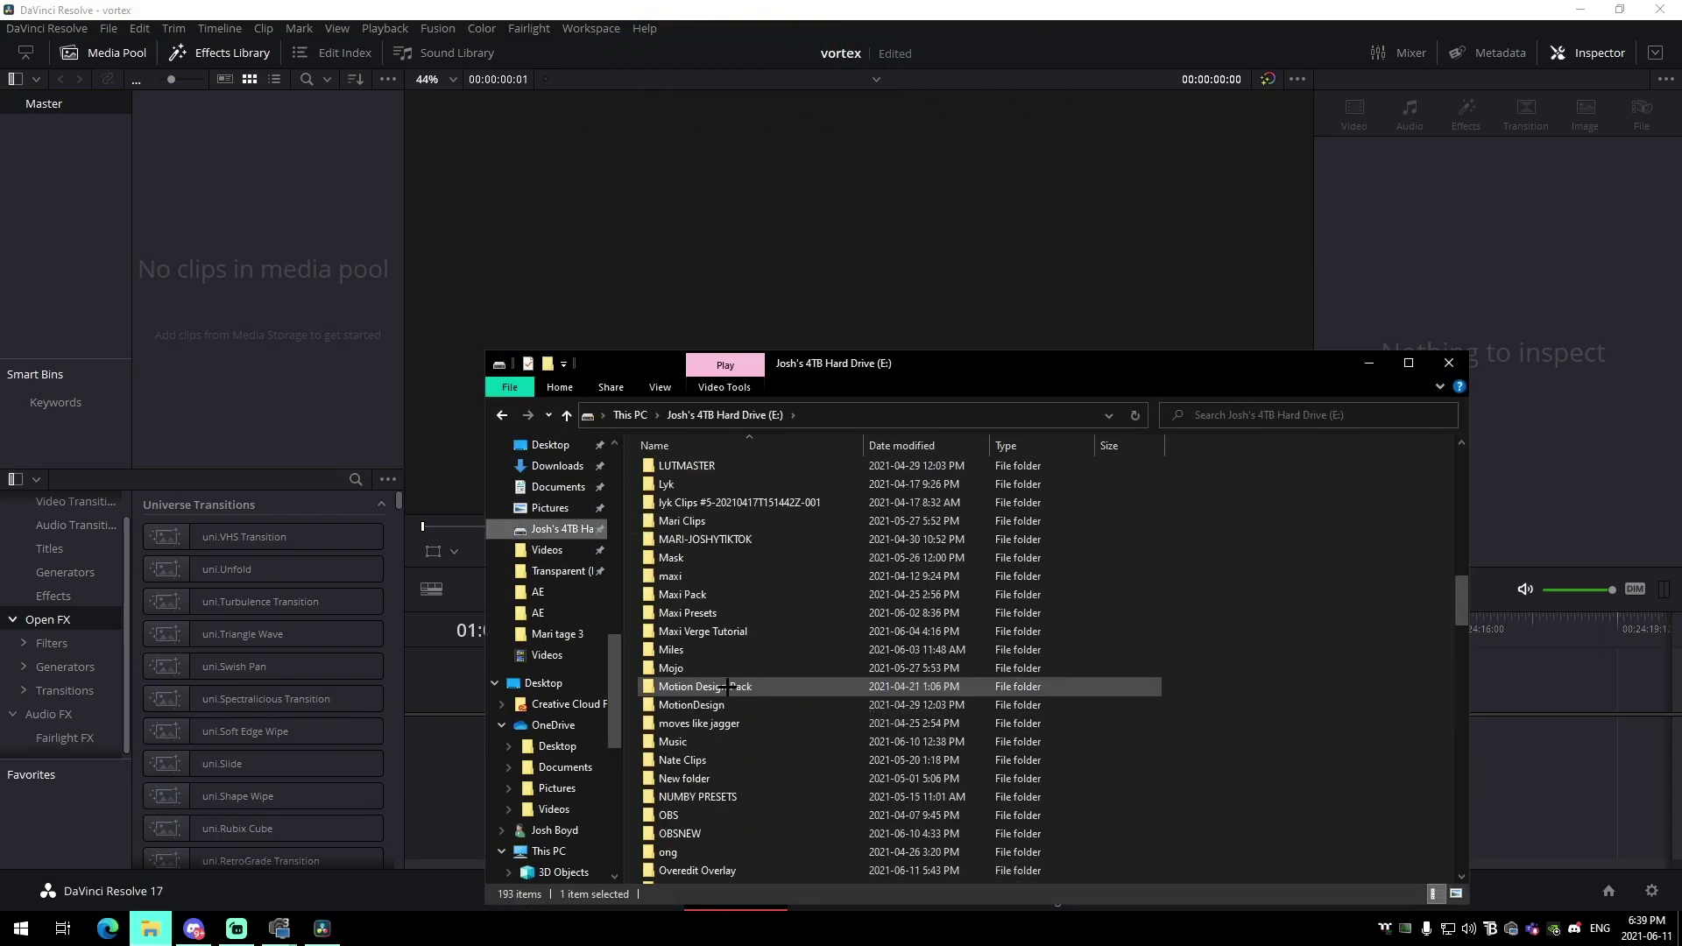
{"action": "double_click", "coordinate": [926, 560]}
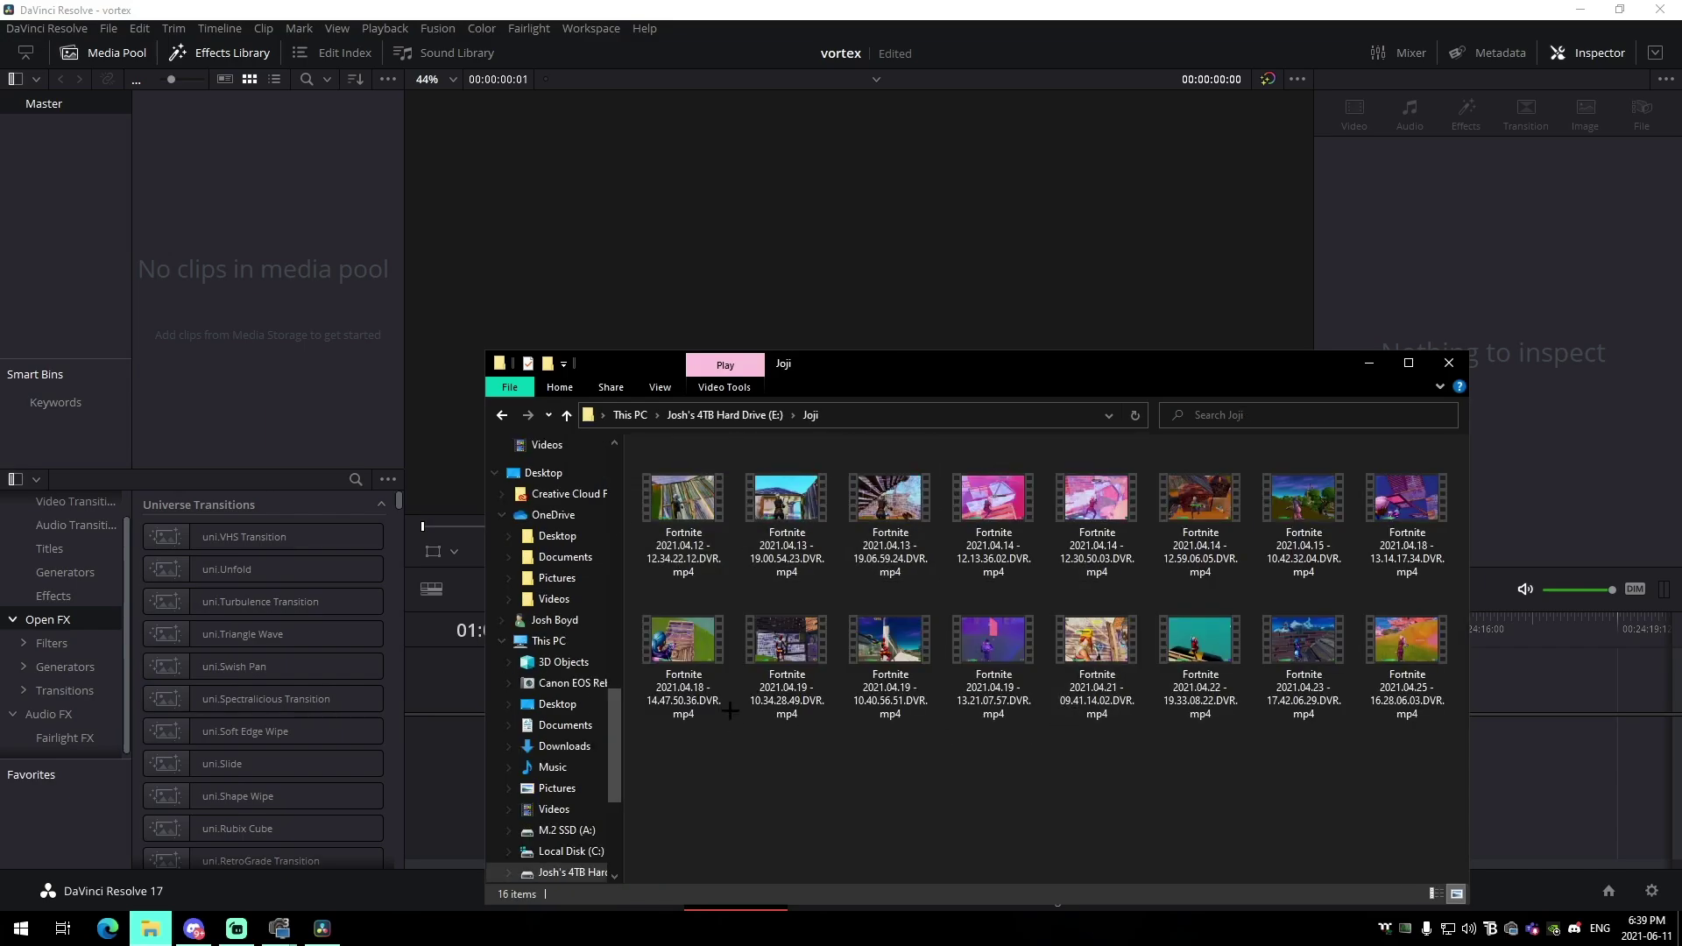
{"action": "left_click_drag", "start_coordinate": [884, 517], "coordinate": [221, 252]}
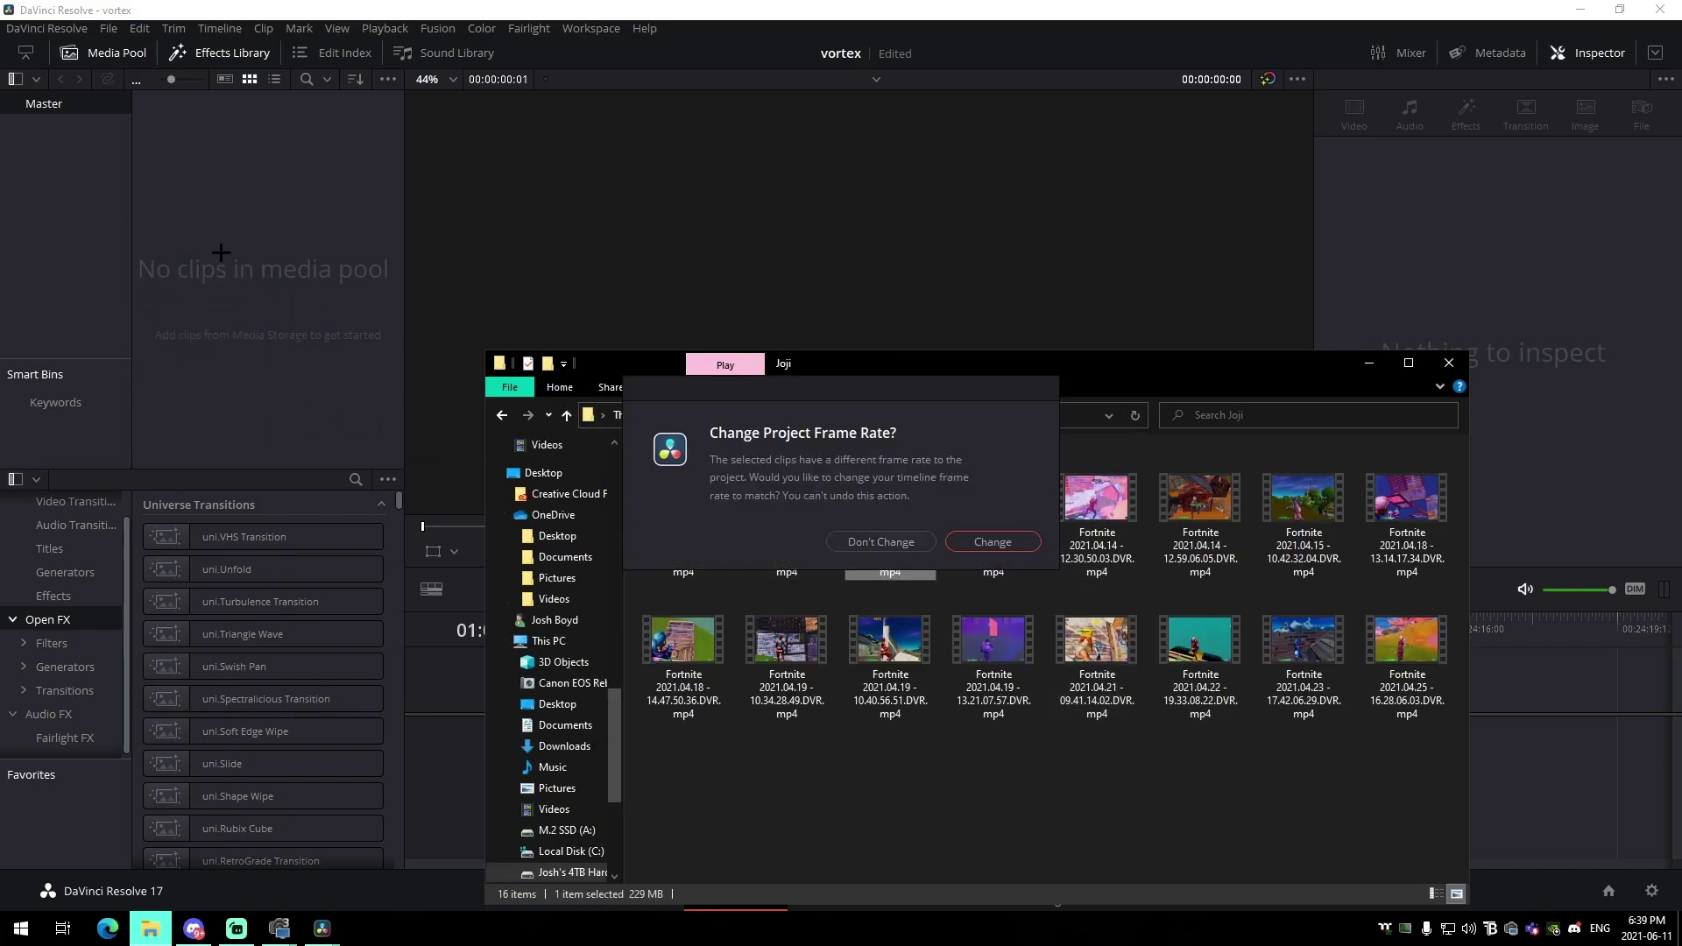
{"action": "left_click", "coordinate": [881, 541]}
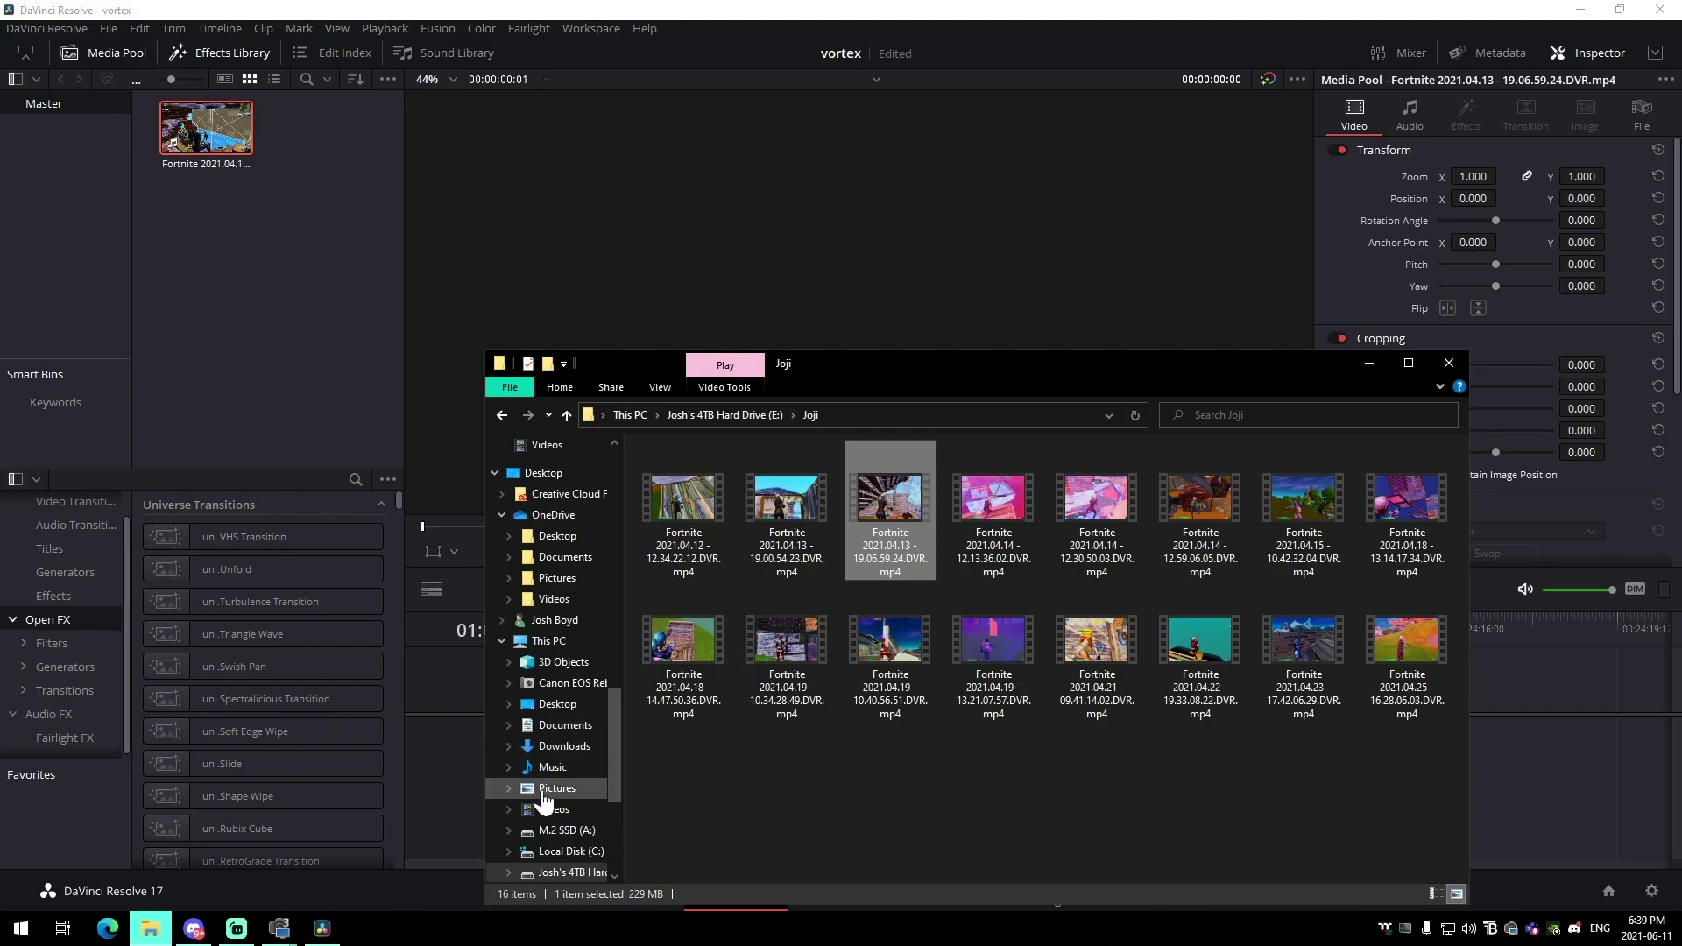
- Search the Music folder for "run like" and import the song cylis - RUN LIKE THE WIND into the media pool
{"action": "left_click", "coordinate": [580, 874]}
{"action": "scroll", "coordinate": [705, 754], "scroll_direction": "down", "scroll_amount": 10}
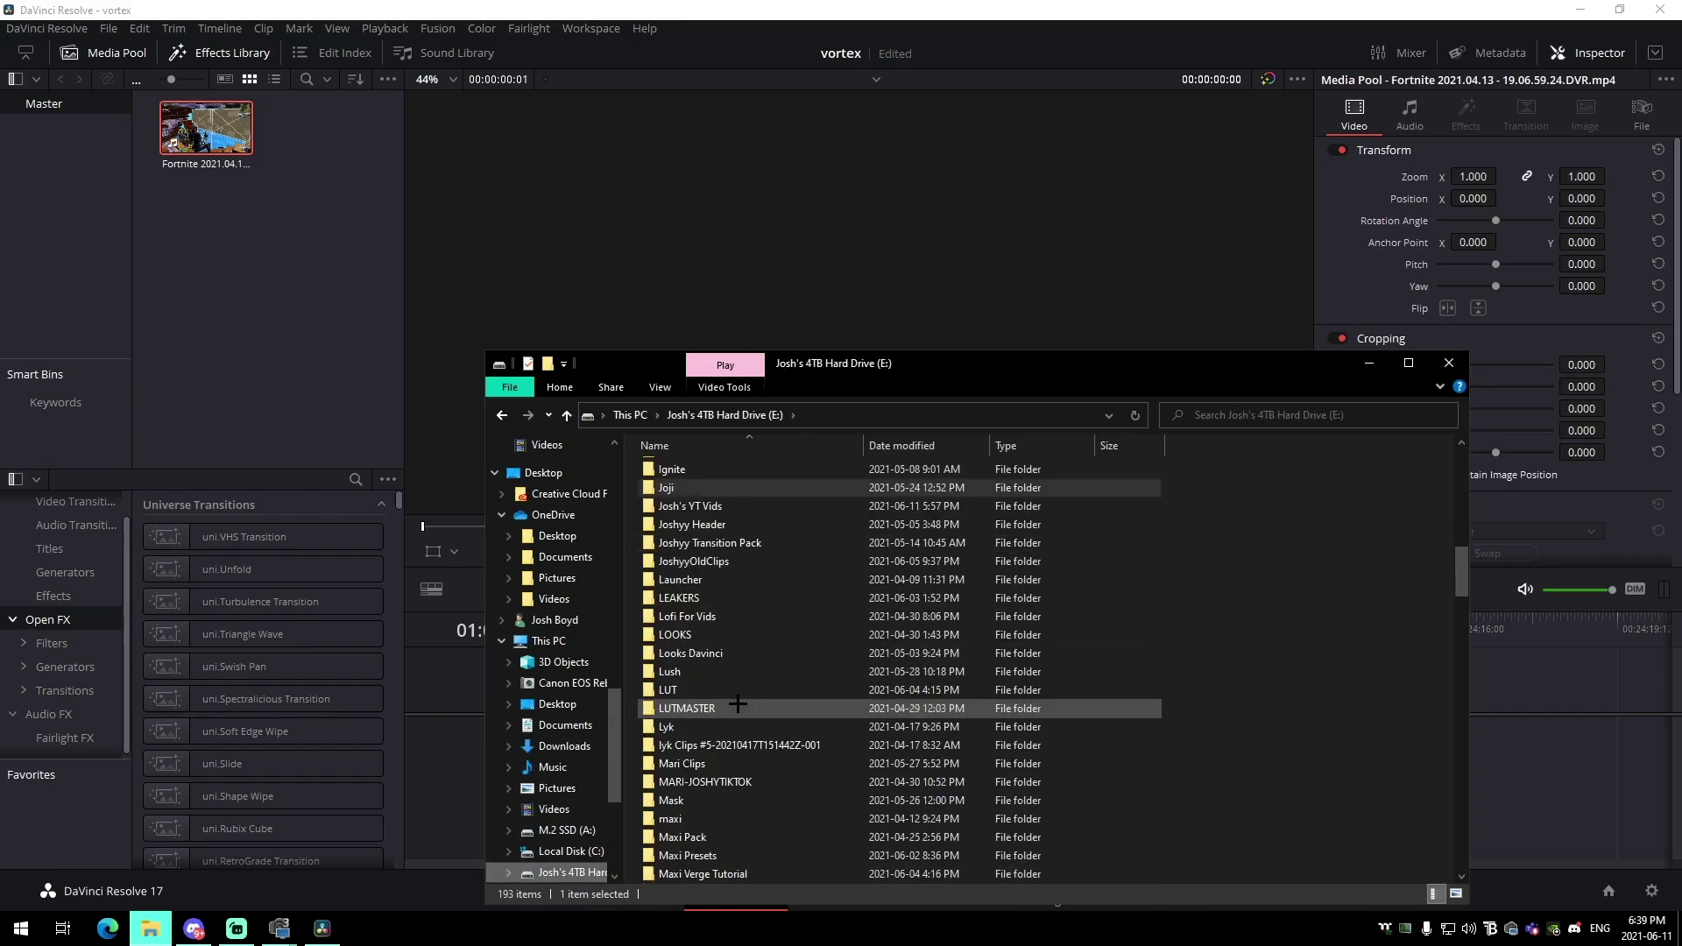
{"action": "scroll", "coordinate": [706, 754], "scroll_direction": "down", "scroll_amount": 3}
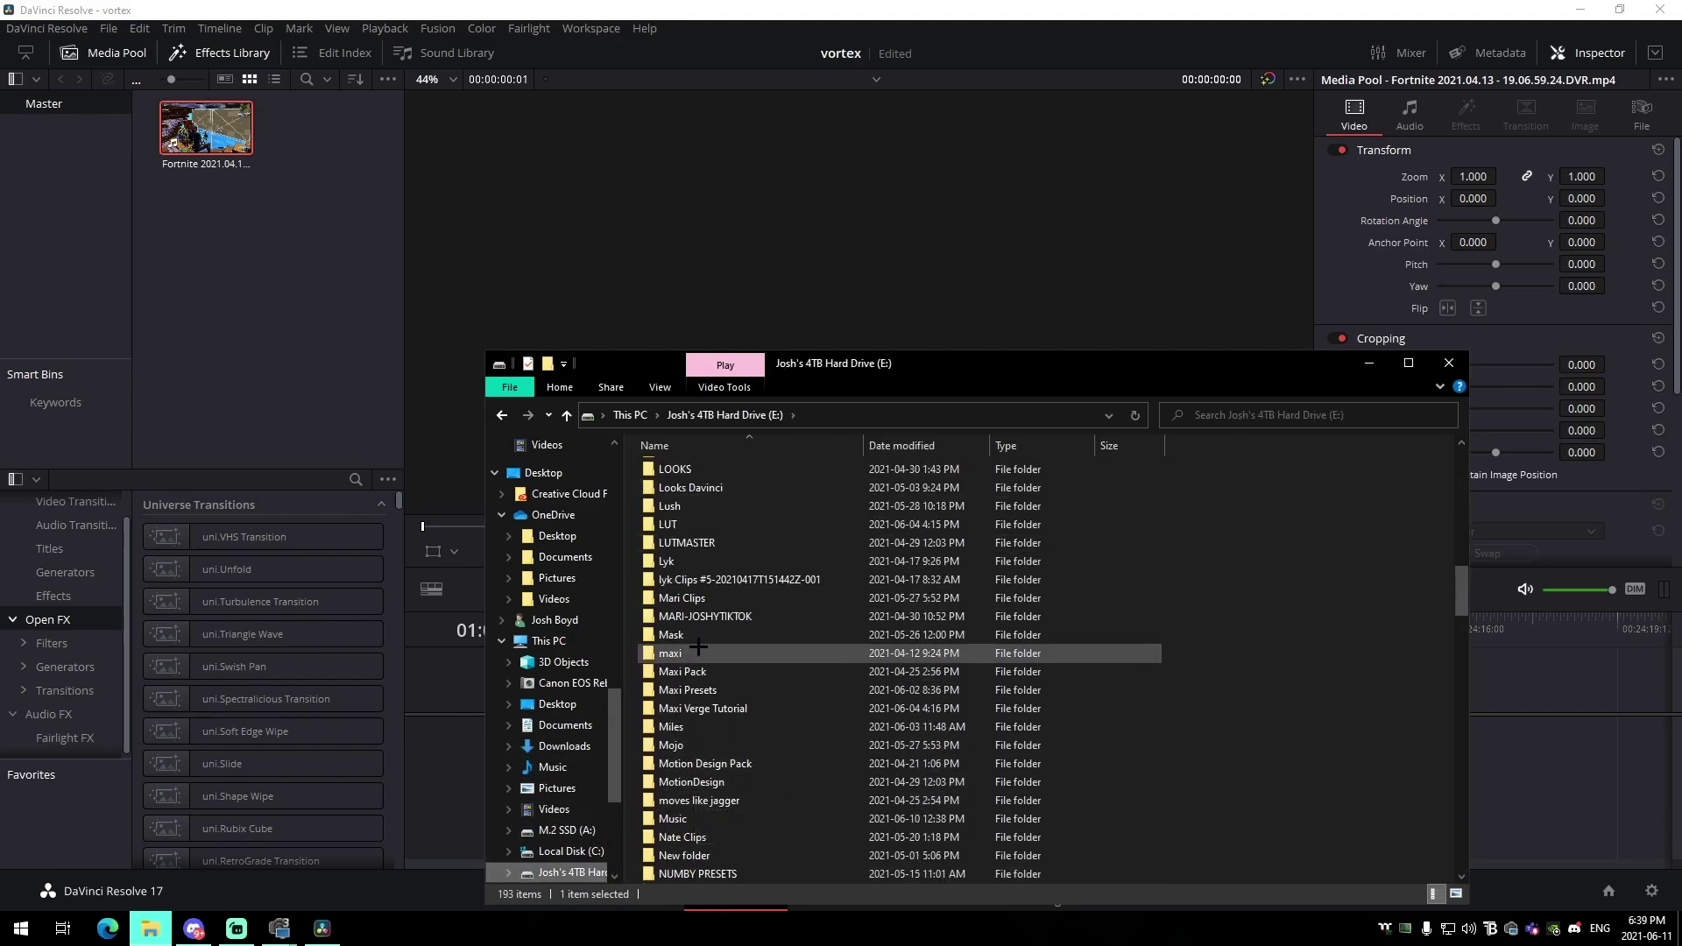
{"action": "double_click", "coordinate": [672, 818]}
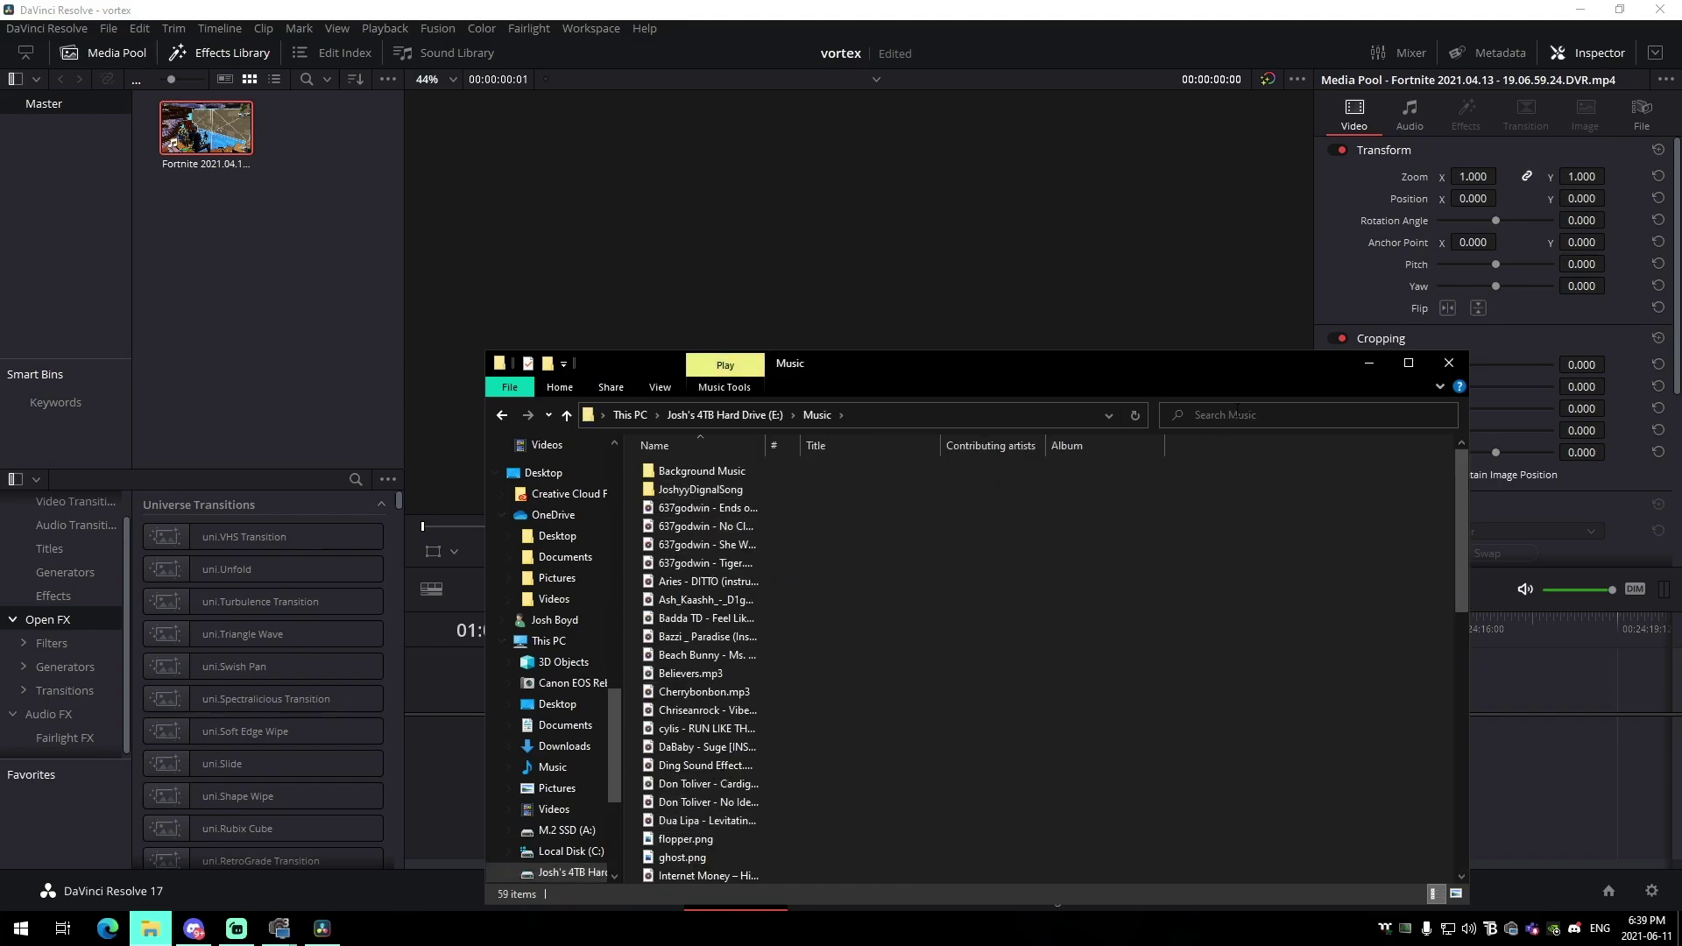
{"action": "type", "text": "run like"}
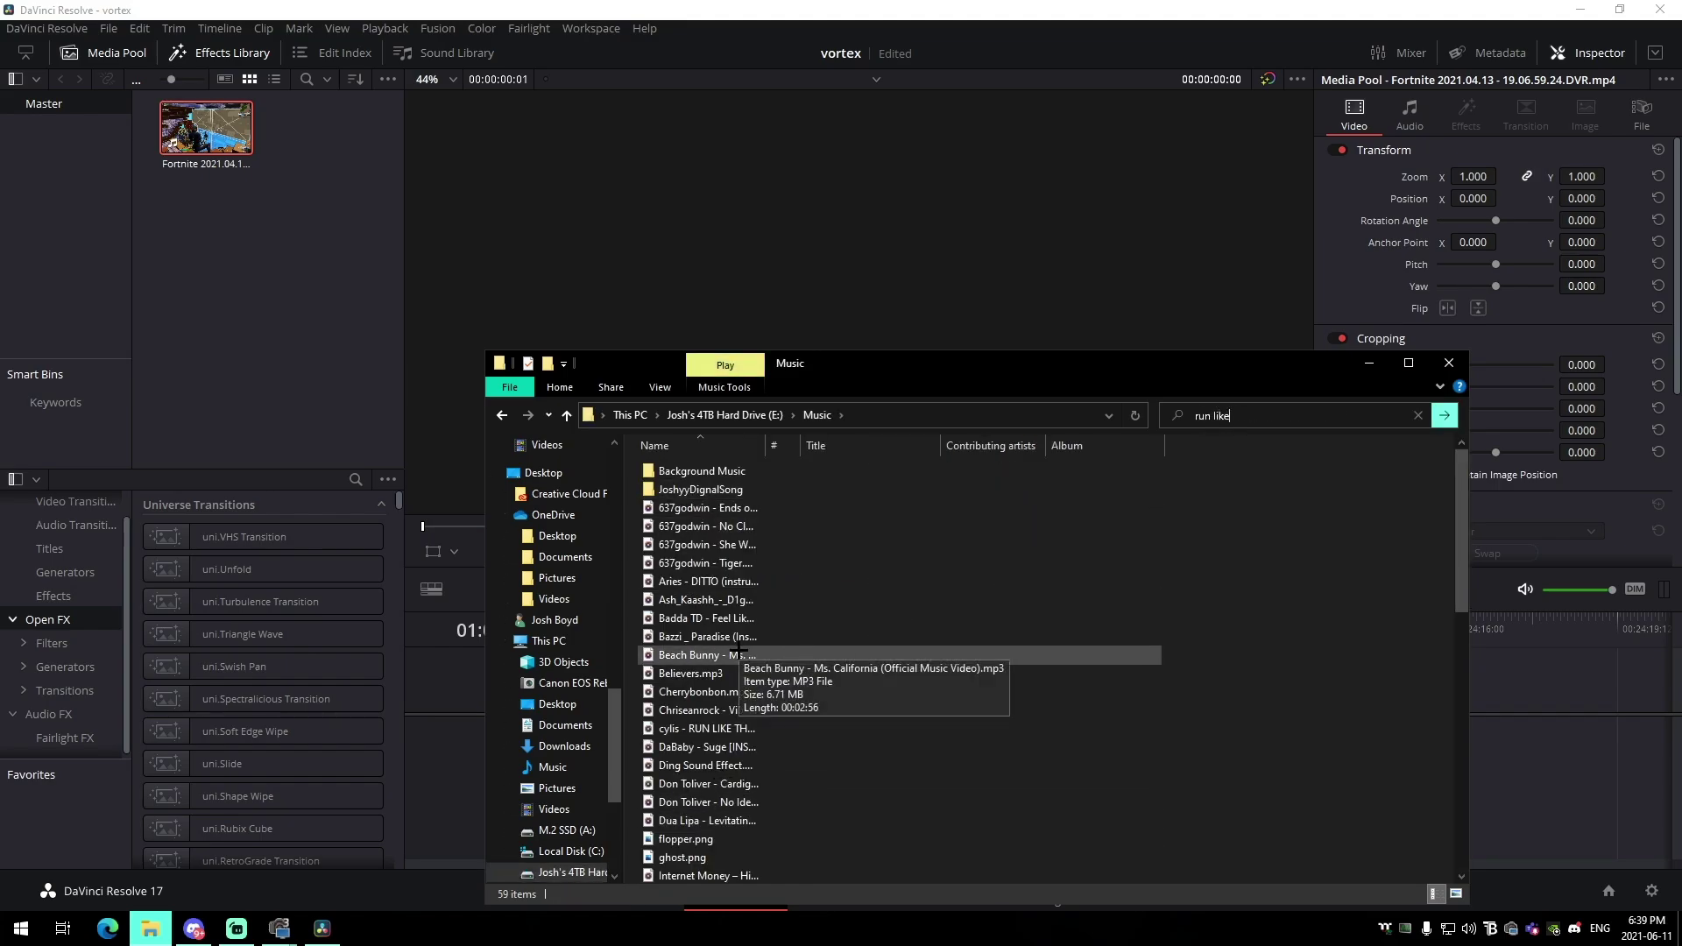
{"action": "key", "text": "Return"}
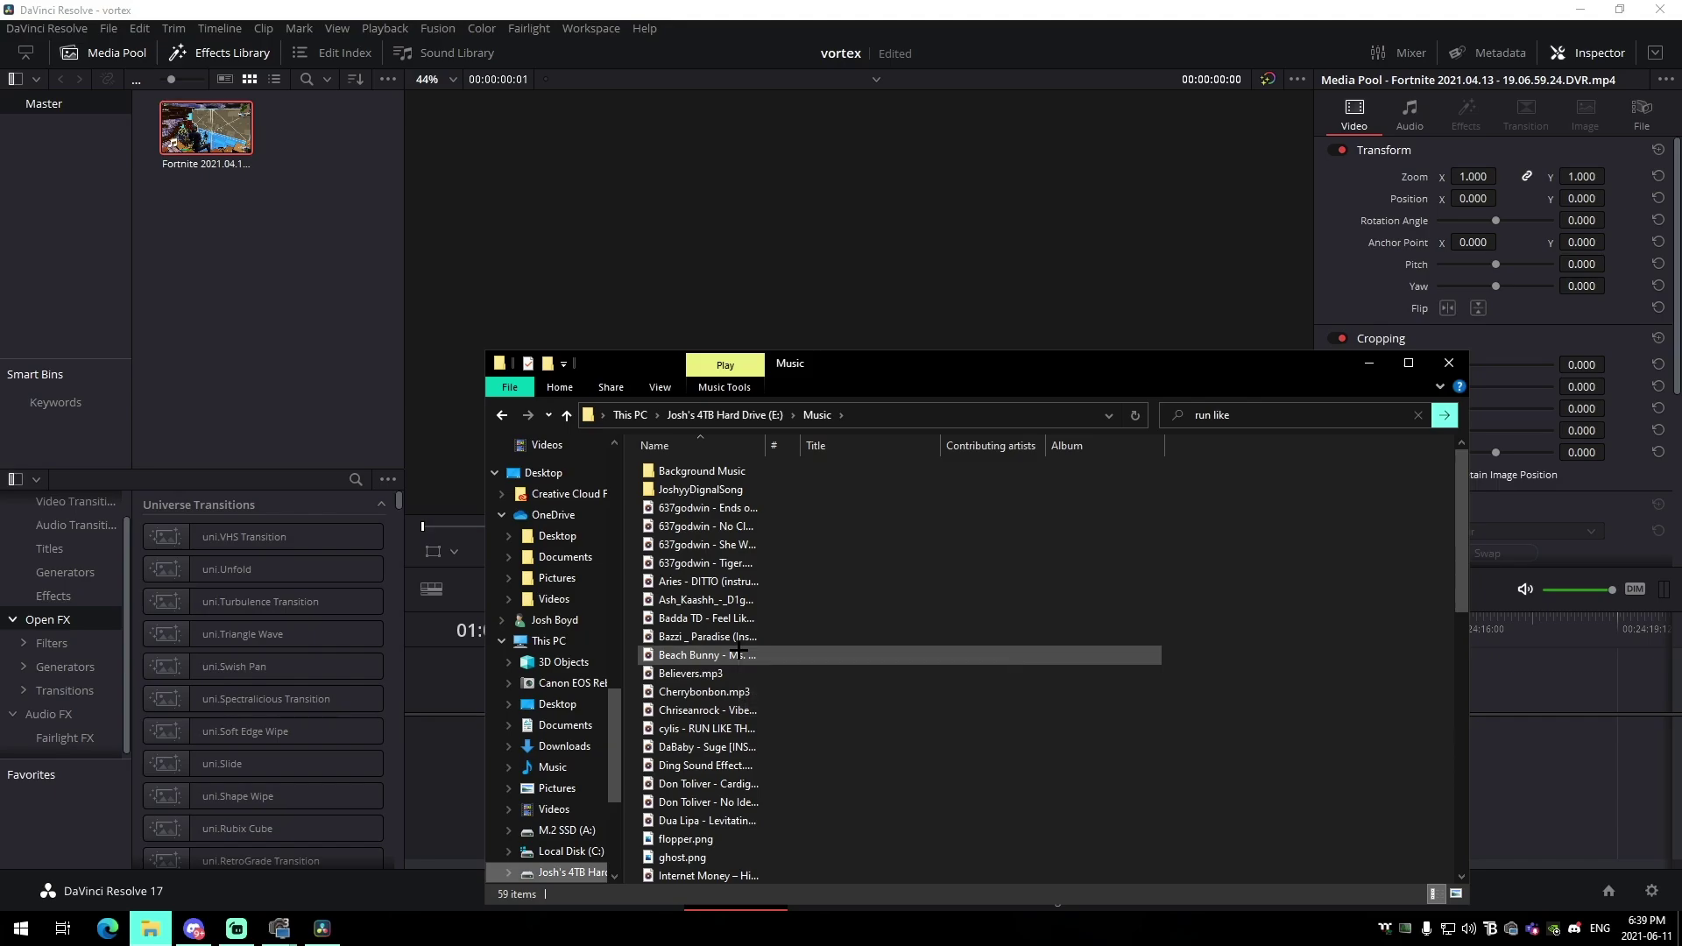
{"action": "left_click_drag", "start_coordinate": [741, 455], "coordinate": [208, 273]}
{"action": "left_click", "coordinate": [331, 268]}
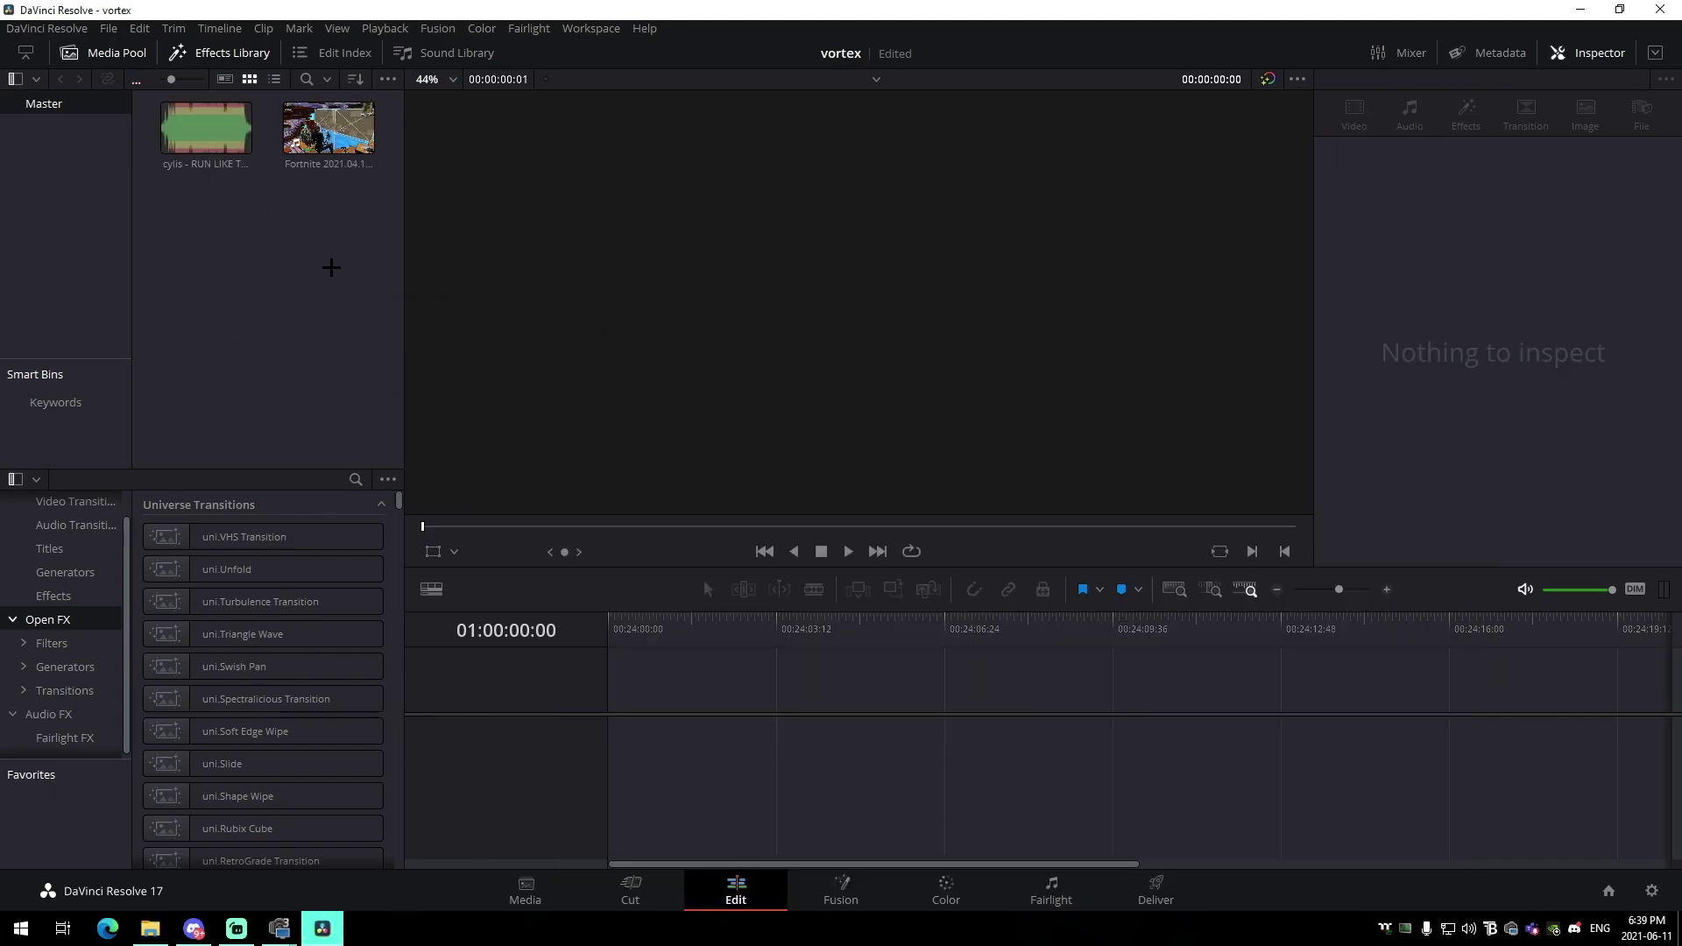
- Import the OvereditBuildup2 sound and Overlay.mp4 from the Vortex folder into the media pool
{"action": "left_click", "coordinate": [150, 928]}
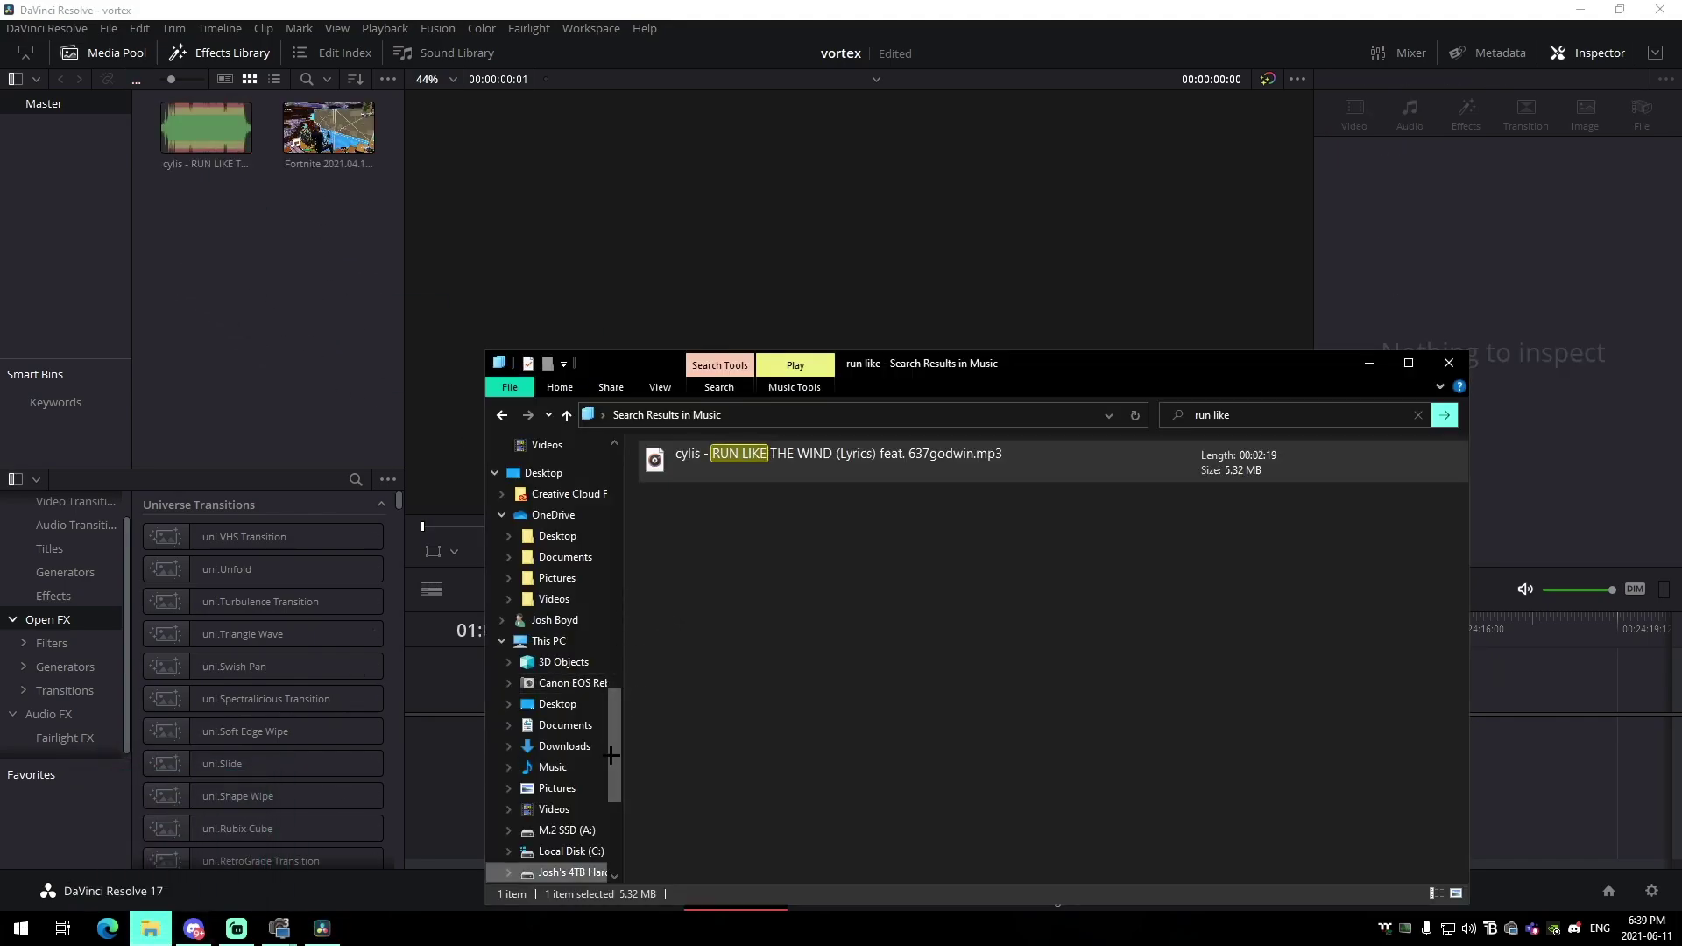
{"action": "left_click", "coordinate": [547, 473]}
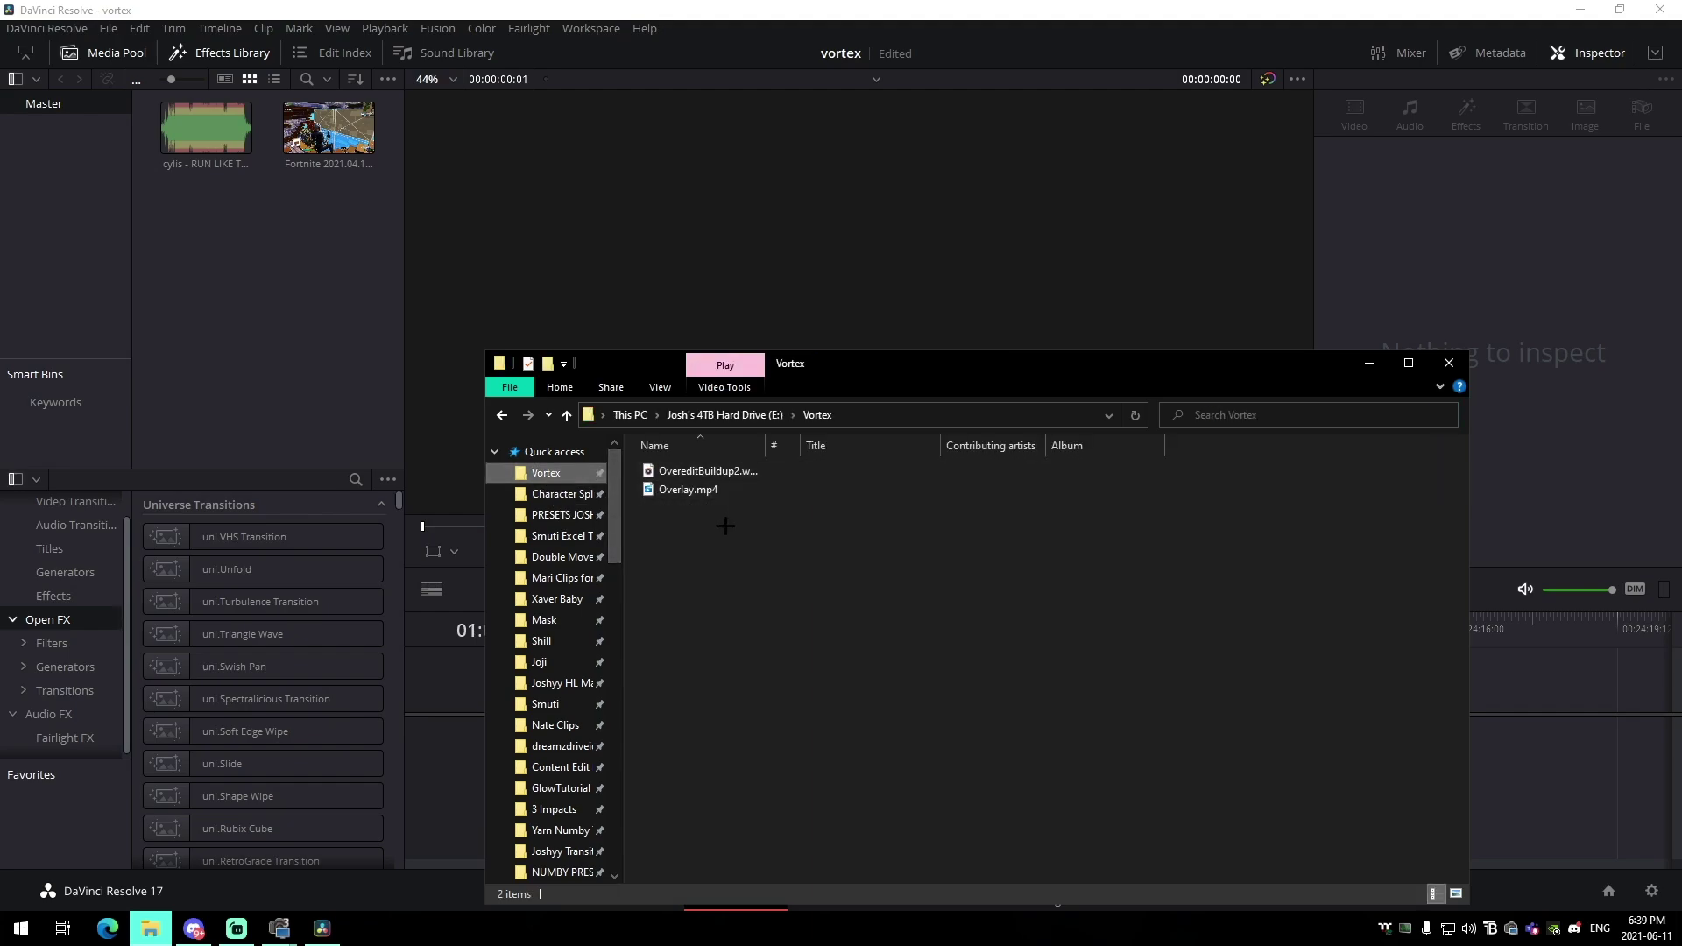
{"action": "left_click_drag", "start_coordinate": [698, 477], "coordinate": [244, 264]}
{"action": "left_click", "coordinate": [386, 253]}
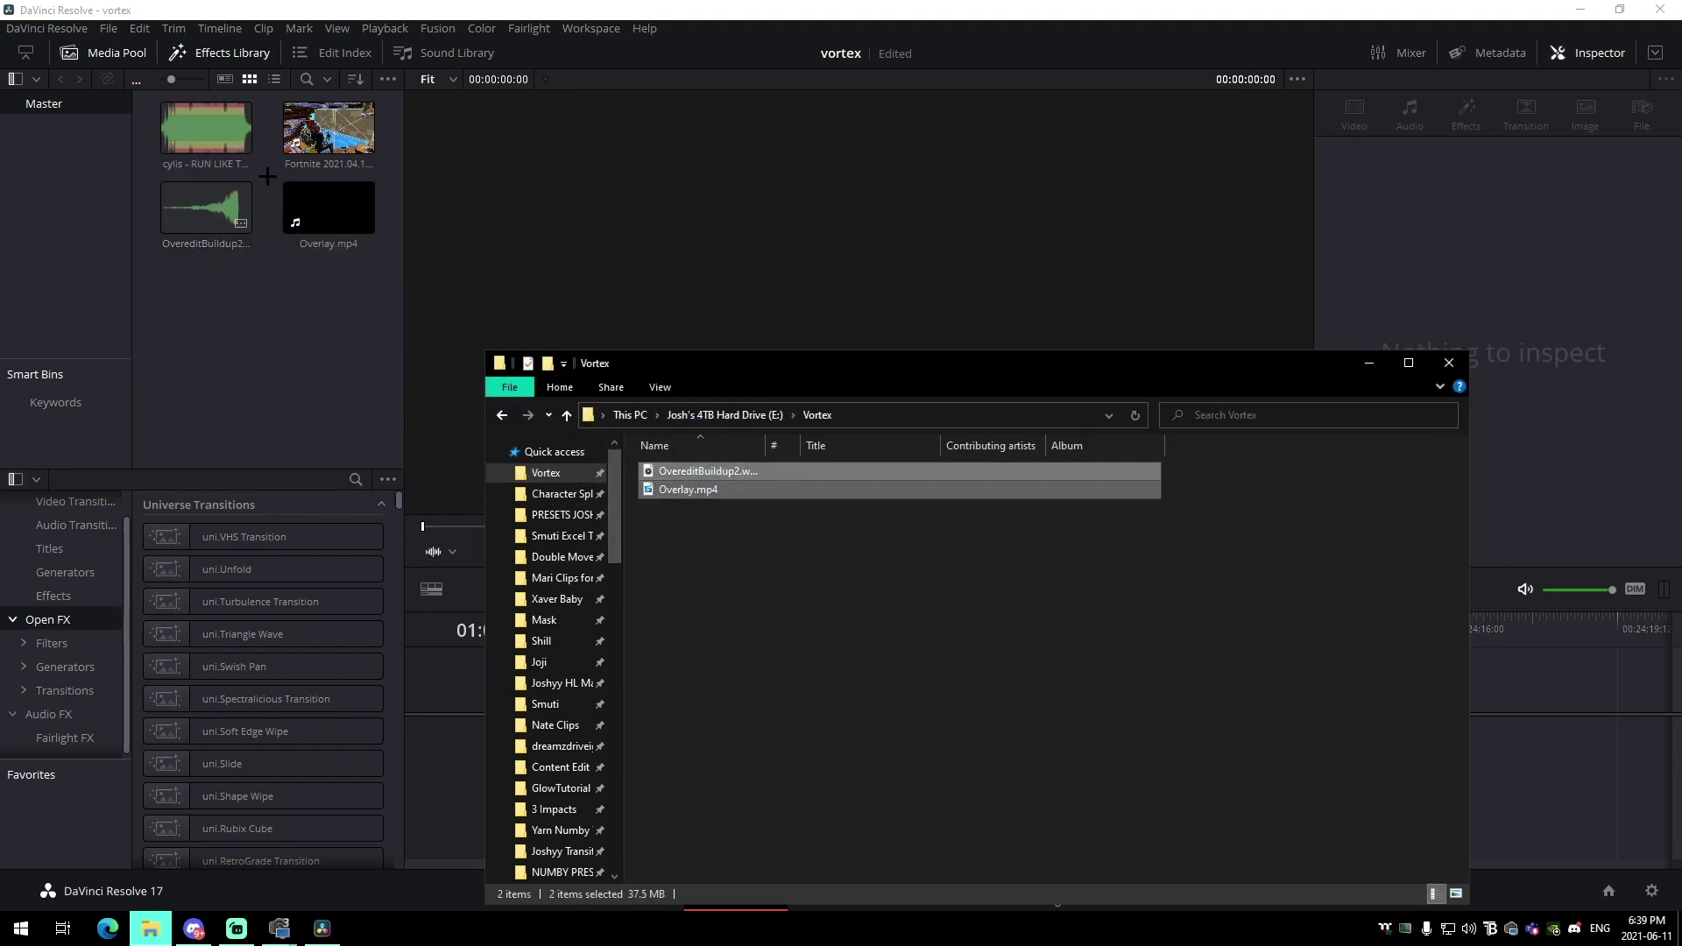
{"action": "left_click_drag", "start_coordinate": [346, 339], "coordinate": [297, 304]}
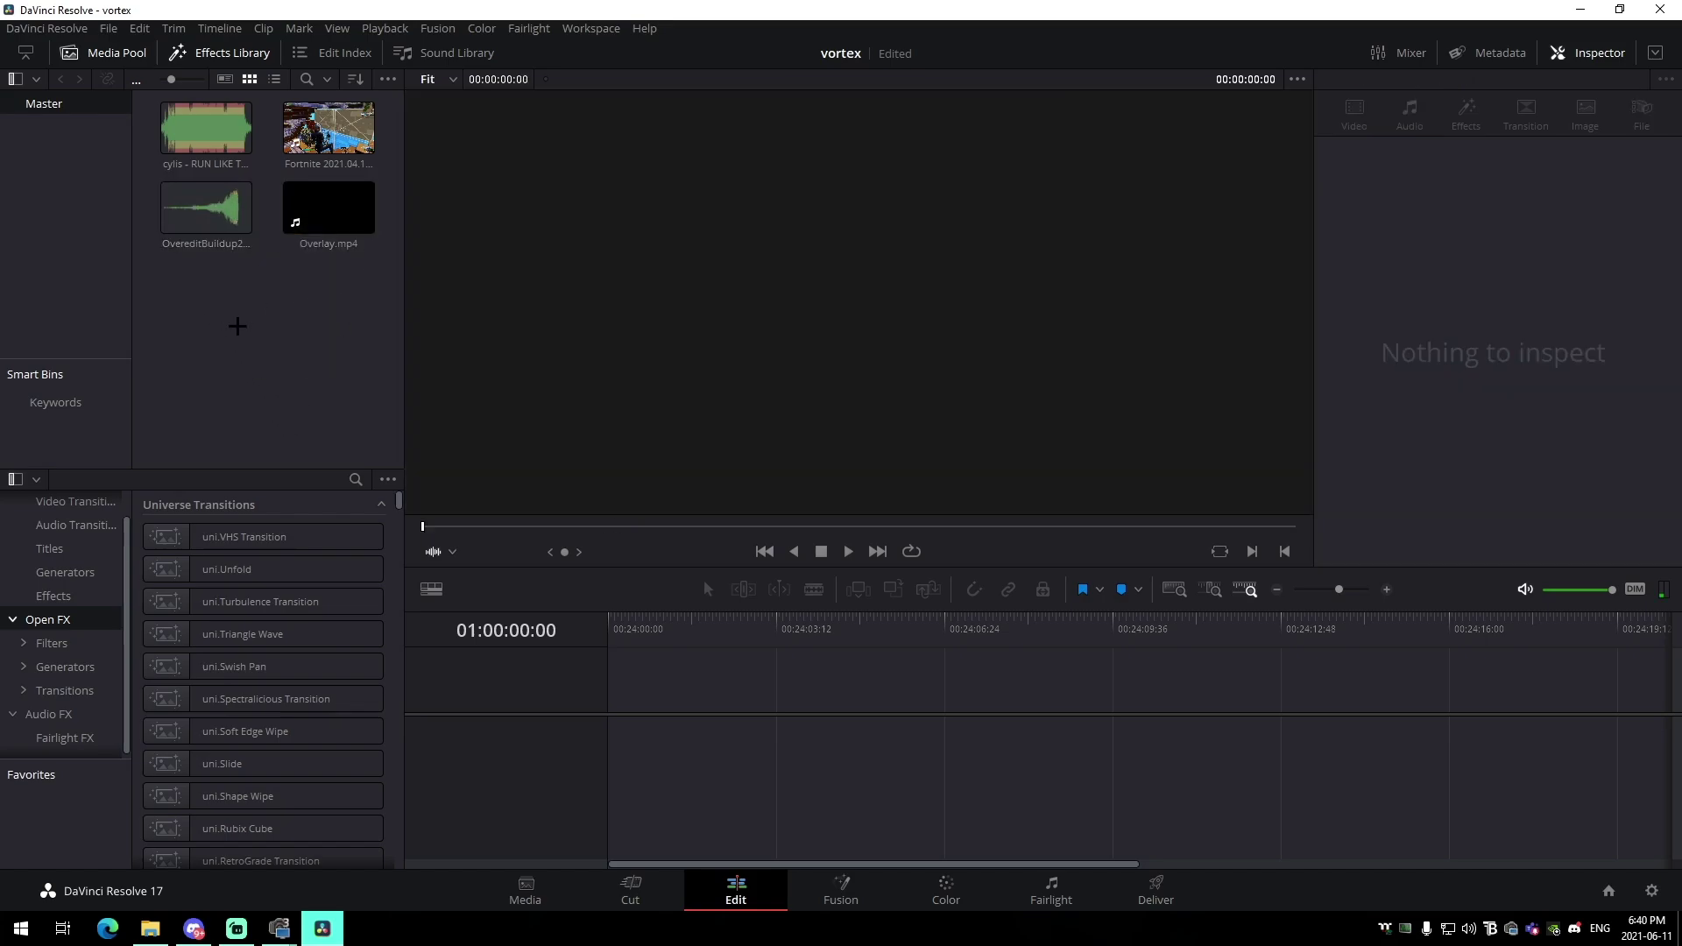
- Create a timeline with the RUN LIKE THE WIND song at its start and trim off the song's opening
{"action": "left_click_drag", "start_coordinate": [209, 133], "coordinate": [615, 760]}
{"action": "left_click_drag", "start_coordinate": [1338, 588], "coordinate": [1326, 588]}
{"action": "left_click_drag", "start_coordinate": [622, 799], "coordinate": [791, 799]}
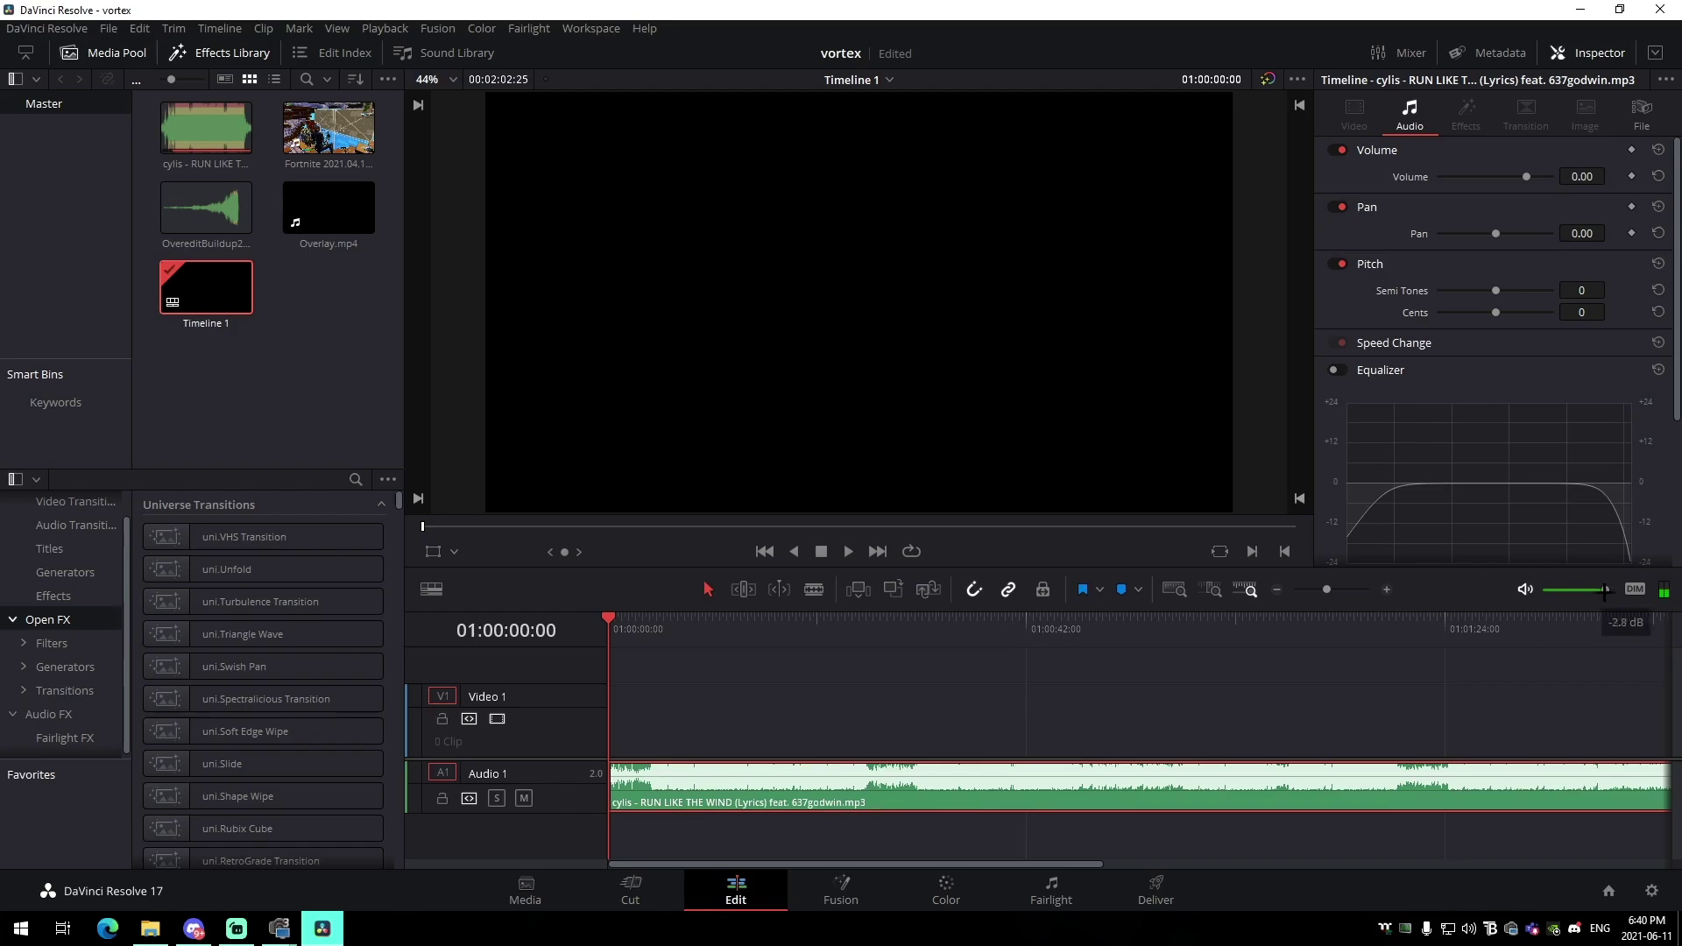
- Play the song up to just before its louder section and split it at 01:00:03:58
{"action": "left_click", "coordinate": [1516, 675]}
{"action": "key", "text": "space"}
{"action": "left_click_drag", "start_coordinate": [1327, 589], "coordinate": [1339, 588]}
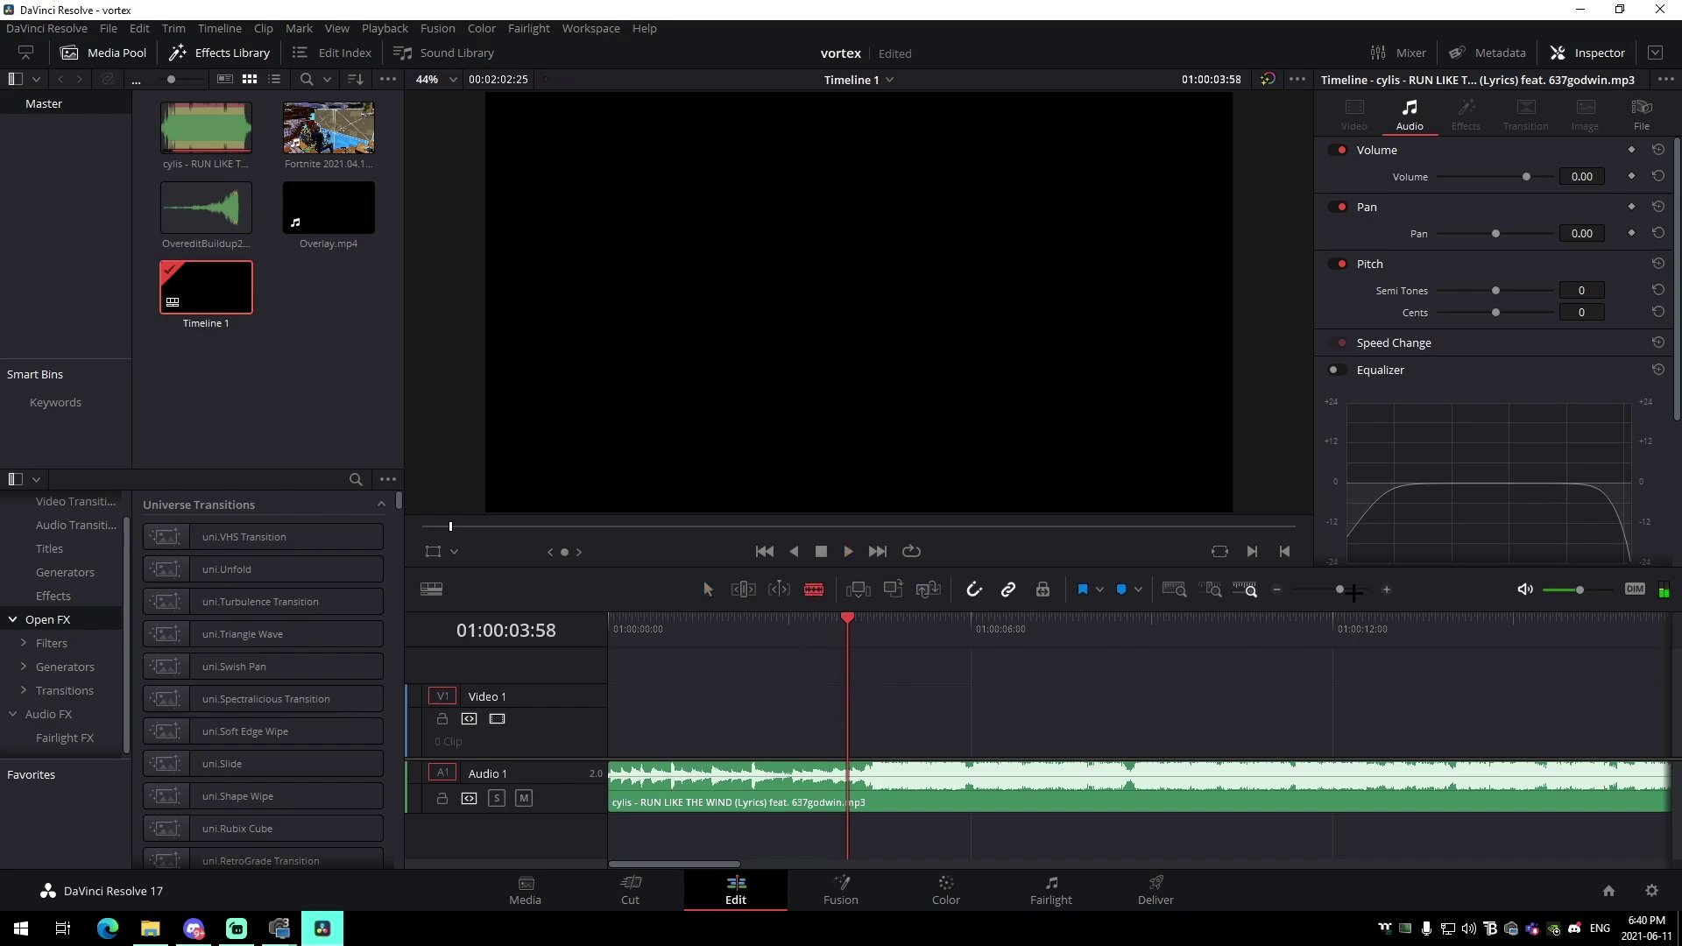
{"action": "left_click_drag", "start_coordinate": [1341, 590], "coordinate": [1345, 590]}
{"action": "left_click", "coordinate": [1091, 796]}
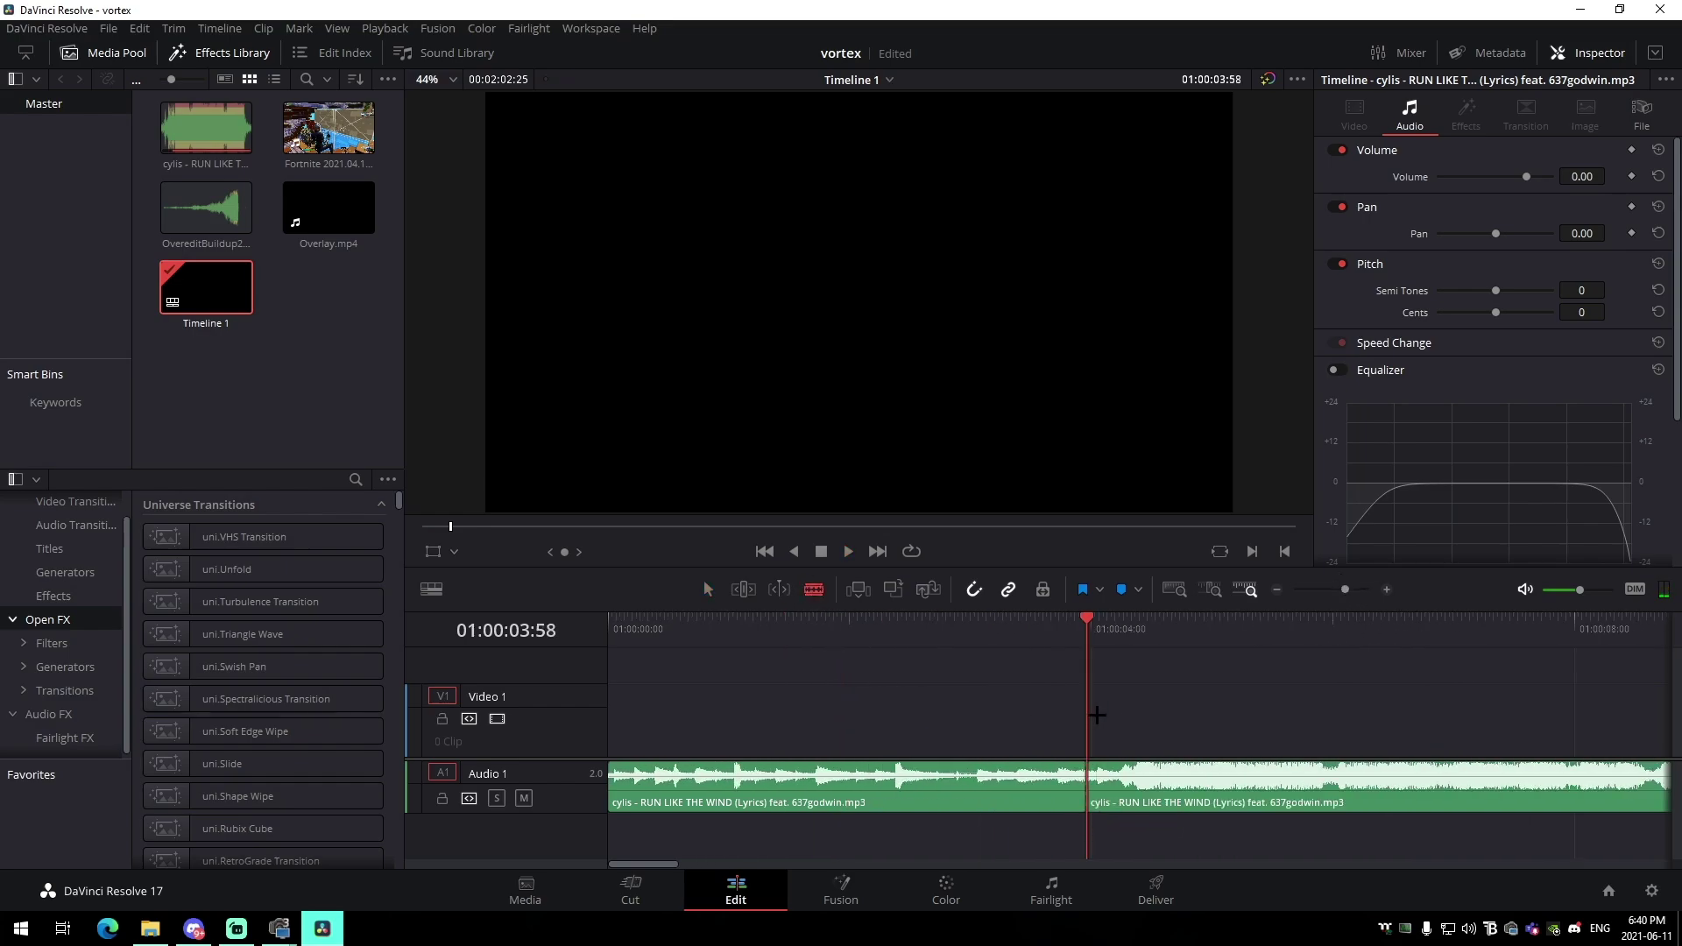
- Split the song again where the louder section begins and delete the short piece between the two cuts
{"action": "key", "text": "space"}
{"action": "left_click", "coordinate": [1131, 801]}
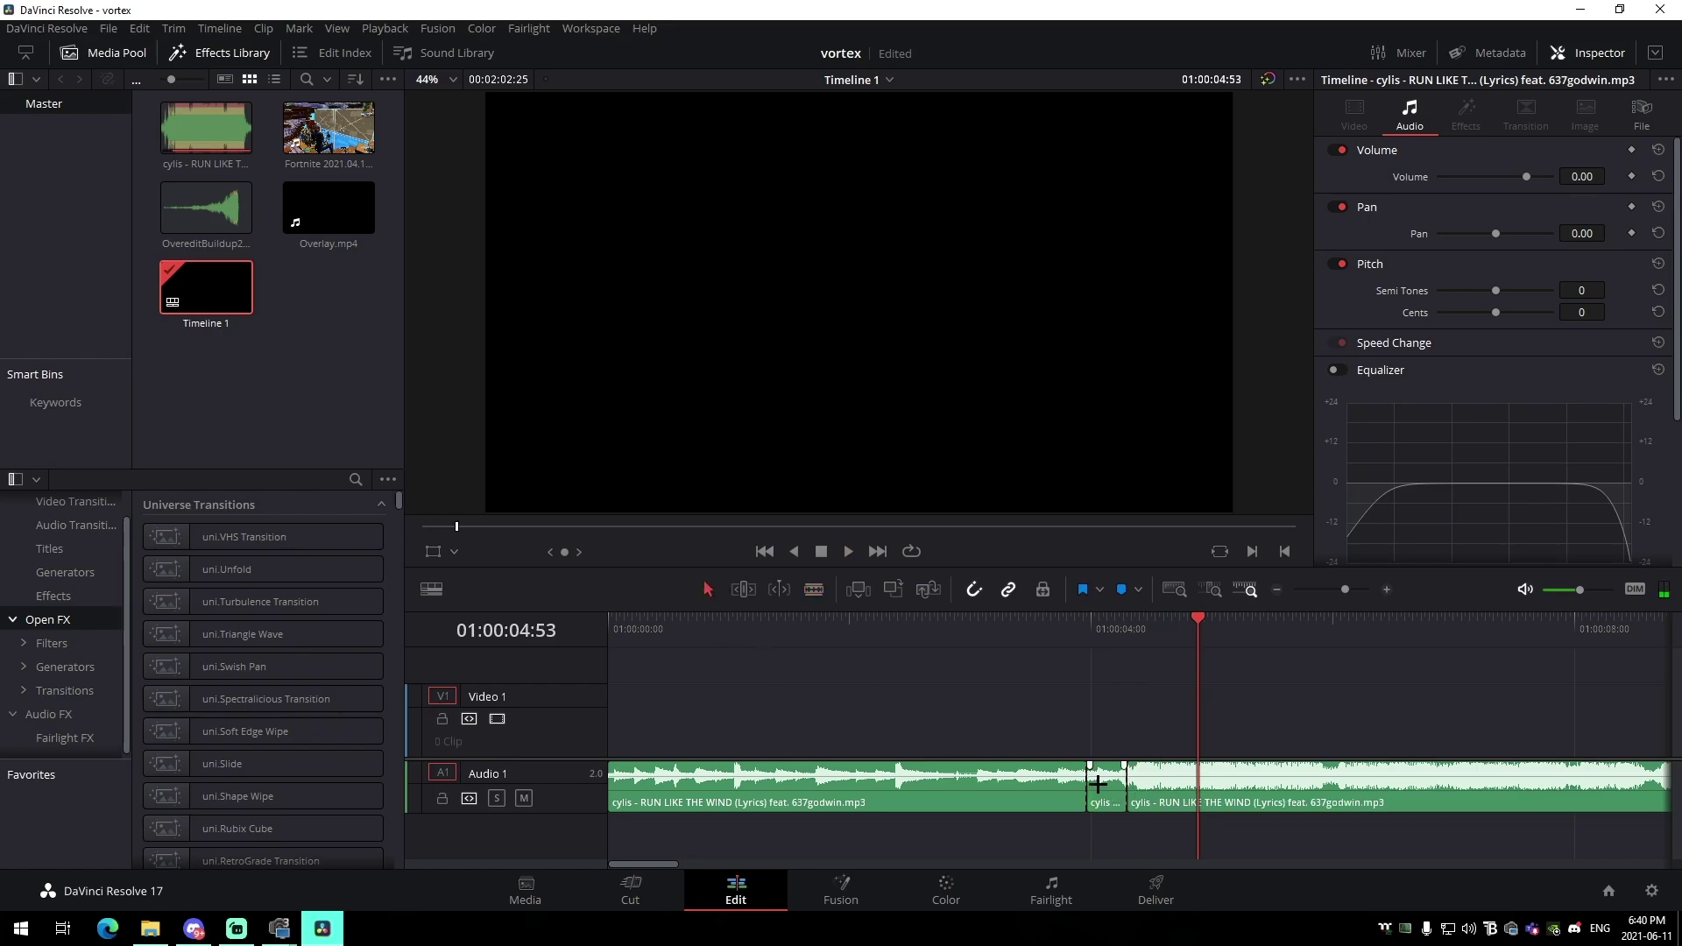
{"action": "key", "text": "BackSpace"}
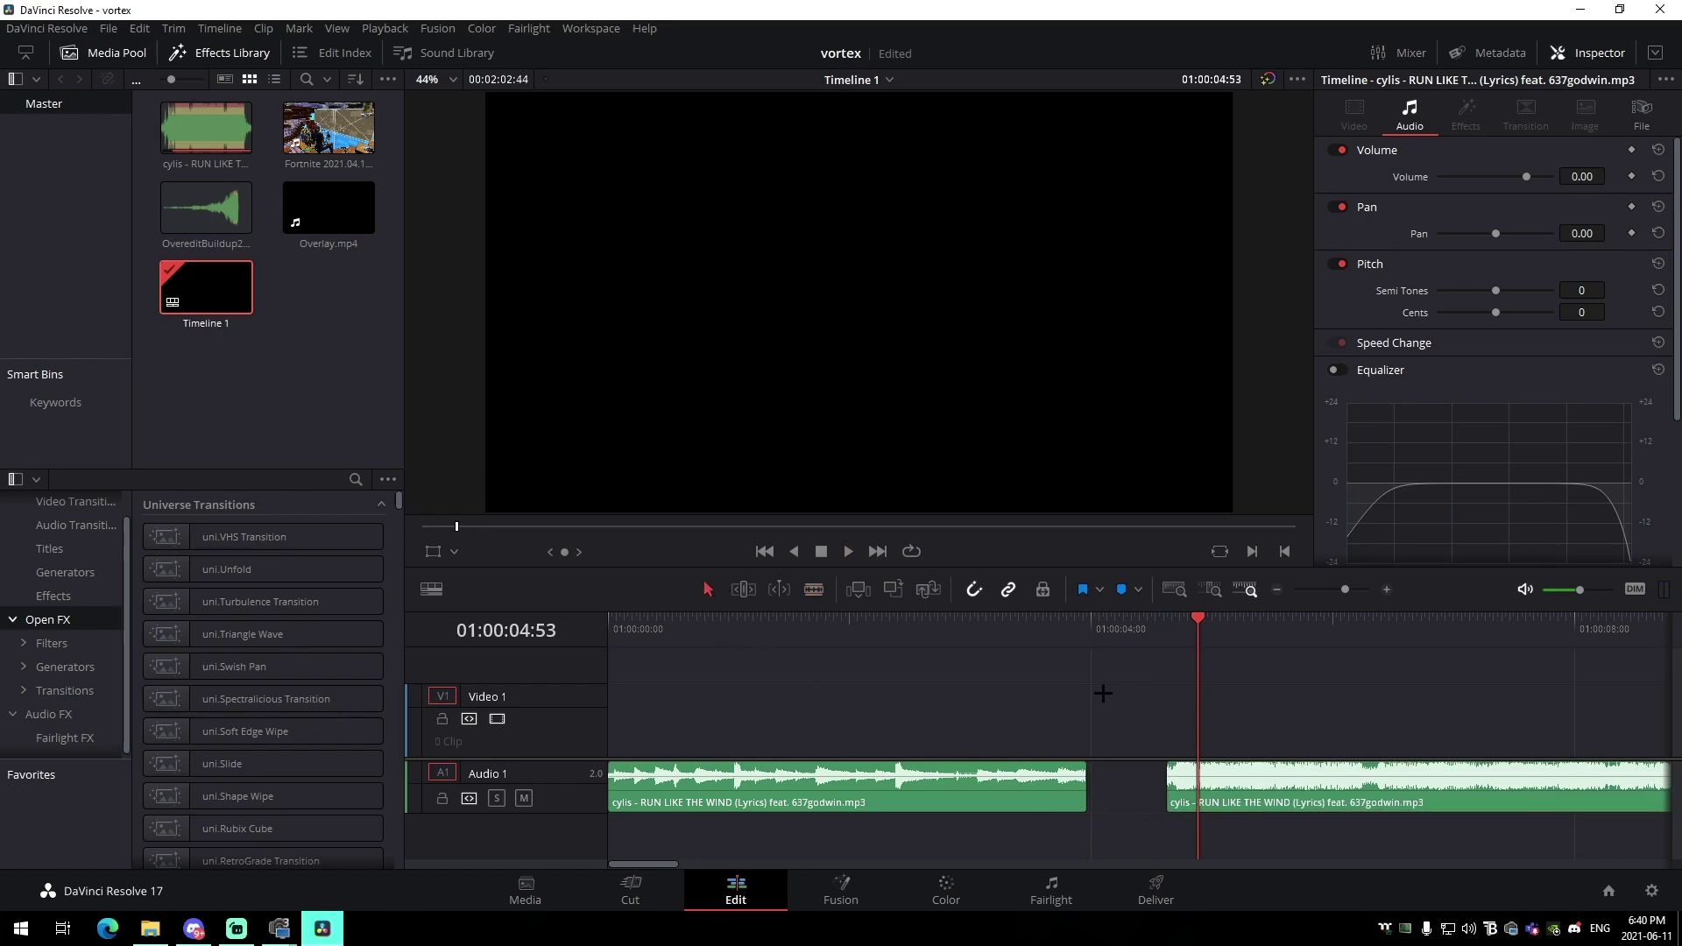
- Fade the first song part out and the second part in, leaving a gap of about half a second between them
{"action": "left_click", "coordinate": [1086, 784]}
{"action": "left_click_drag", "start_coordinate": [1344, 589], "coordinate": [1349, 589]}
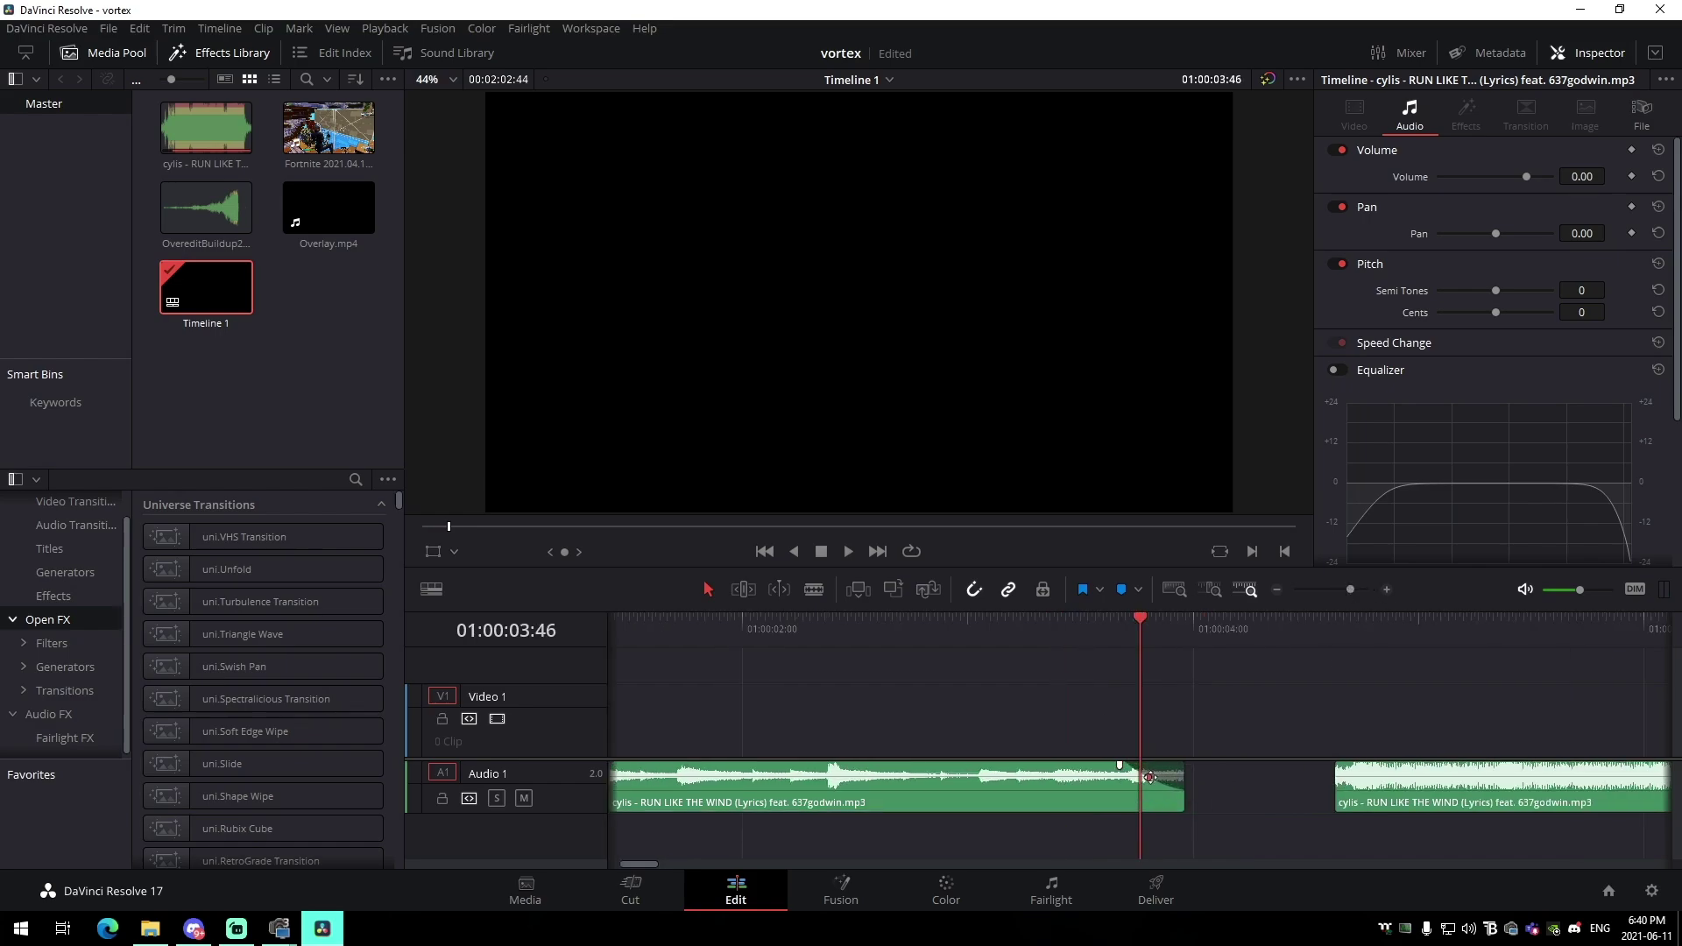
{"action": "left_click_drag", "start_coordinate": [1403, 780], "coordinate": [1241, 765]}
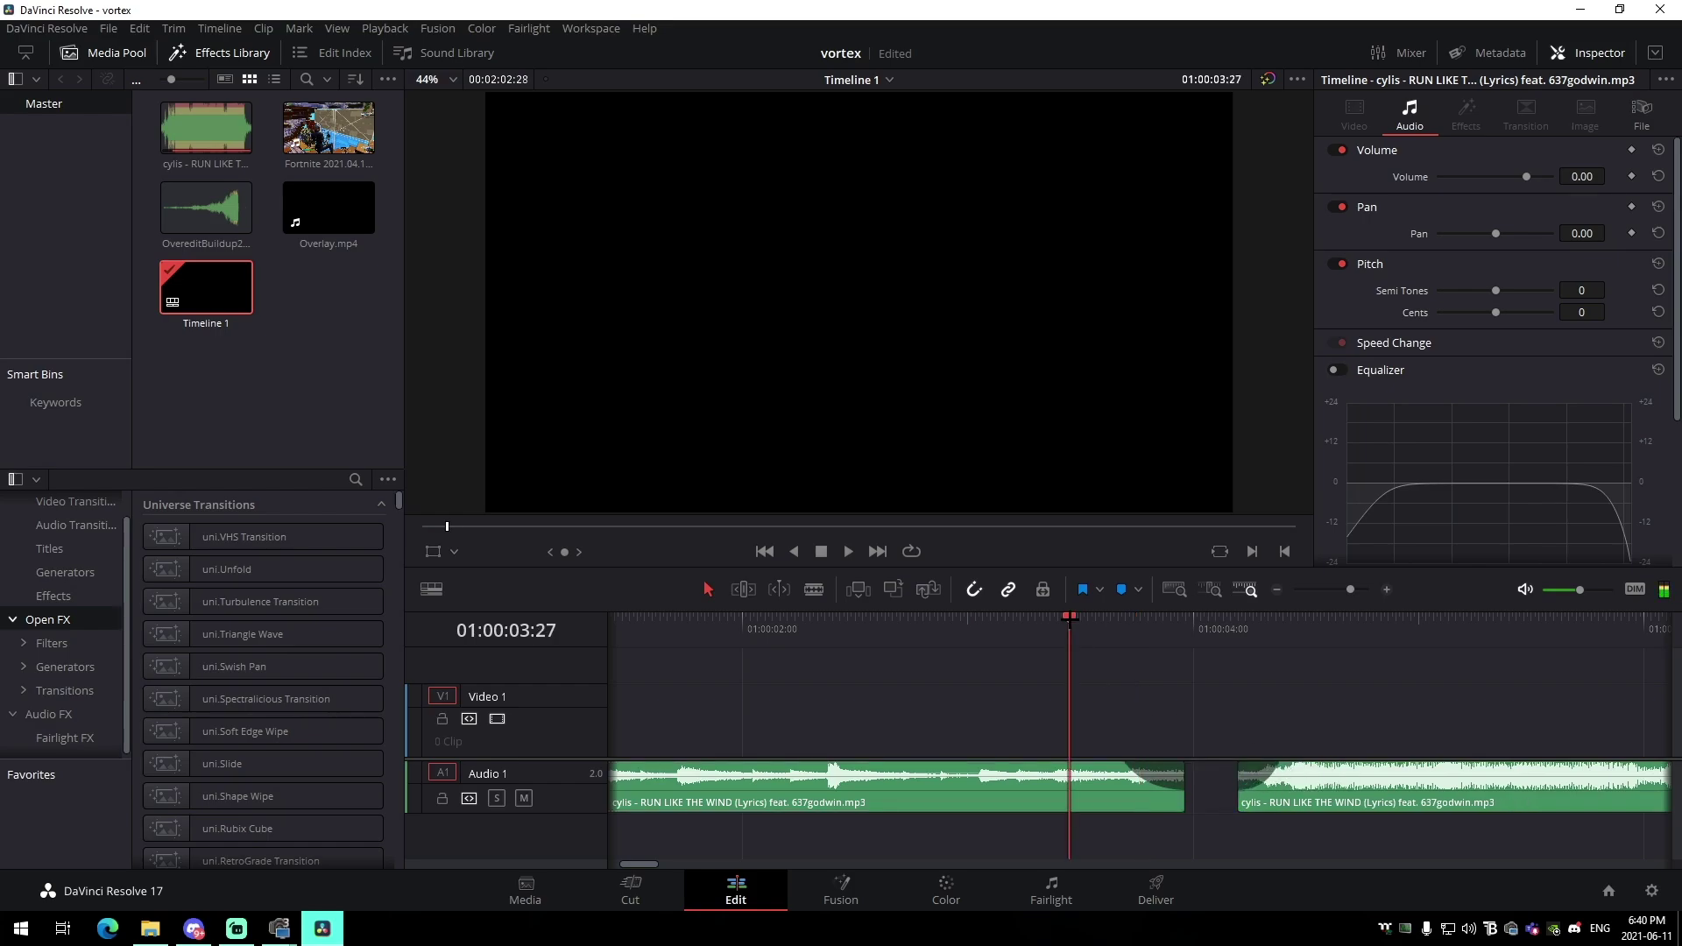
{"action": "key", "text": "ctrl+z"}
{"action": "left_click", "coordinate": [999, 616]}
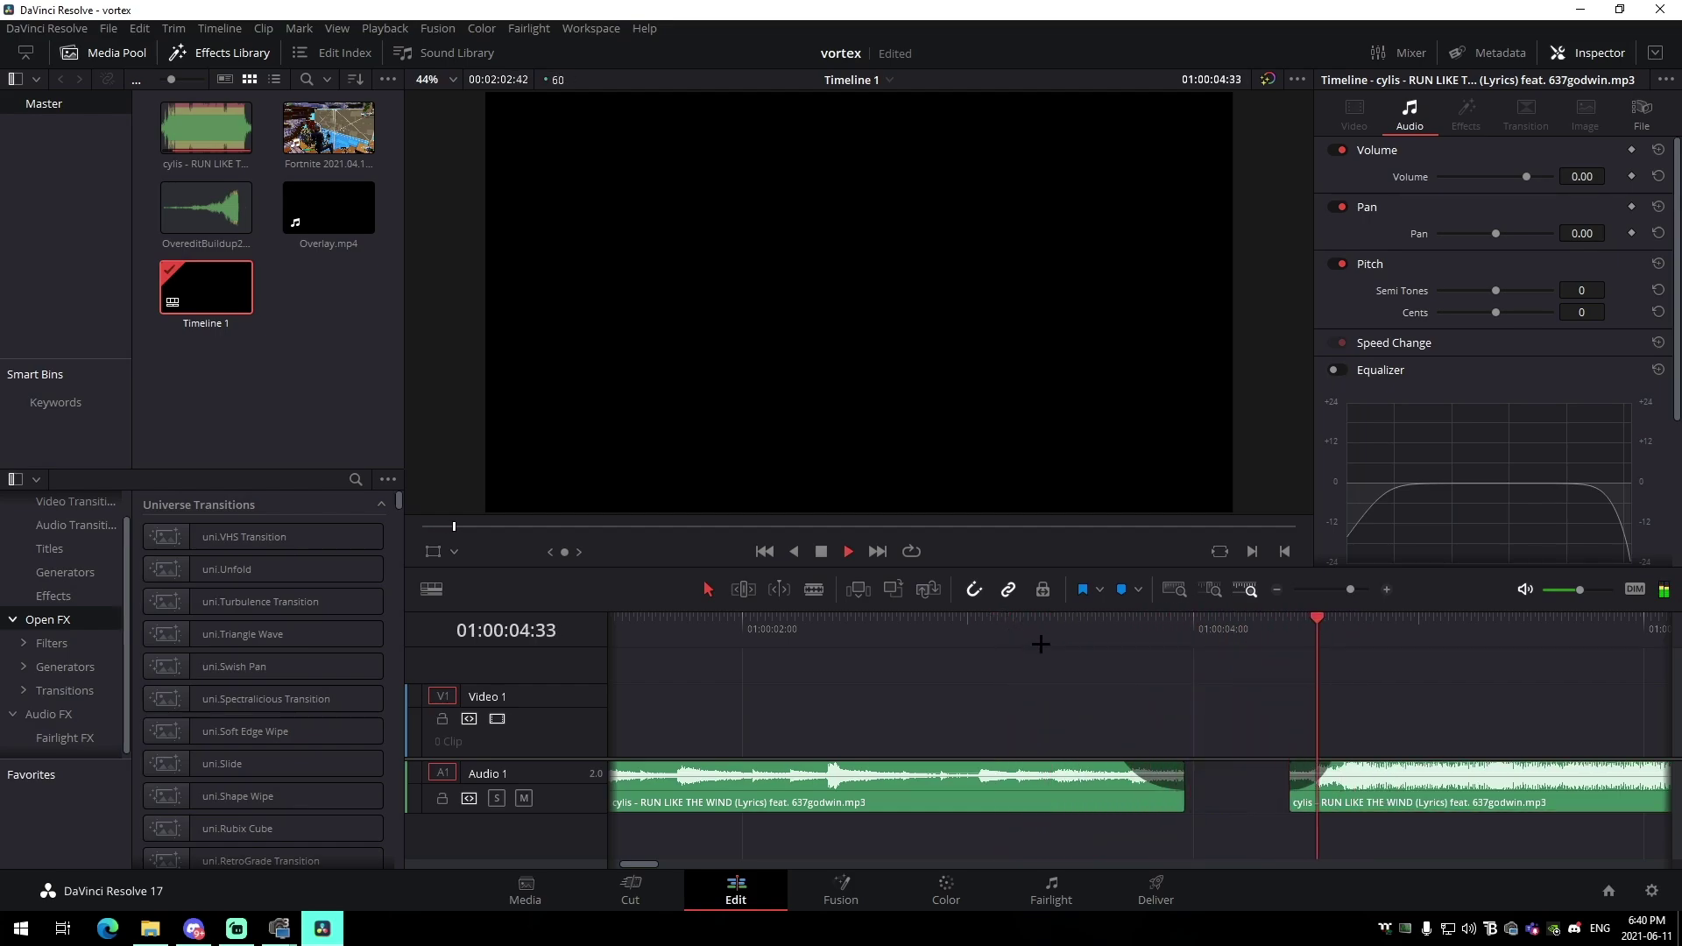
{"action": "key", "text": "space"}
- Mark the wanted section of the Fortnite clip and place it on Video 1, with the song on Audio 2
{"action": "left_click_drag", "start_coordinate": [1351, 588], "coordinate": [1345, 588]}
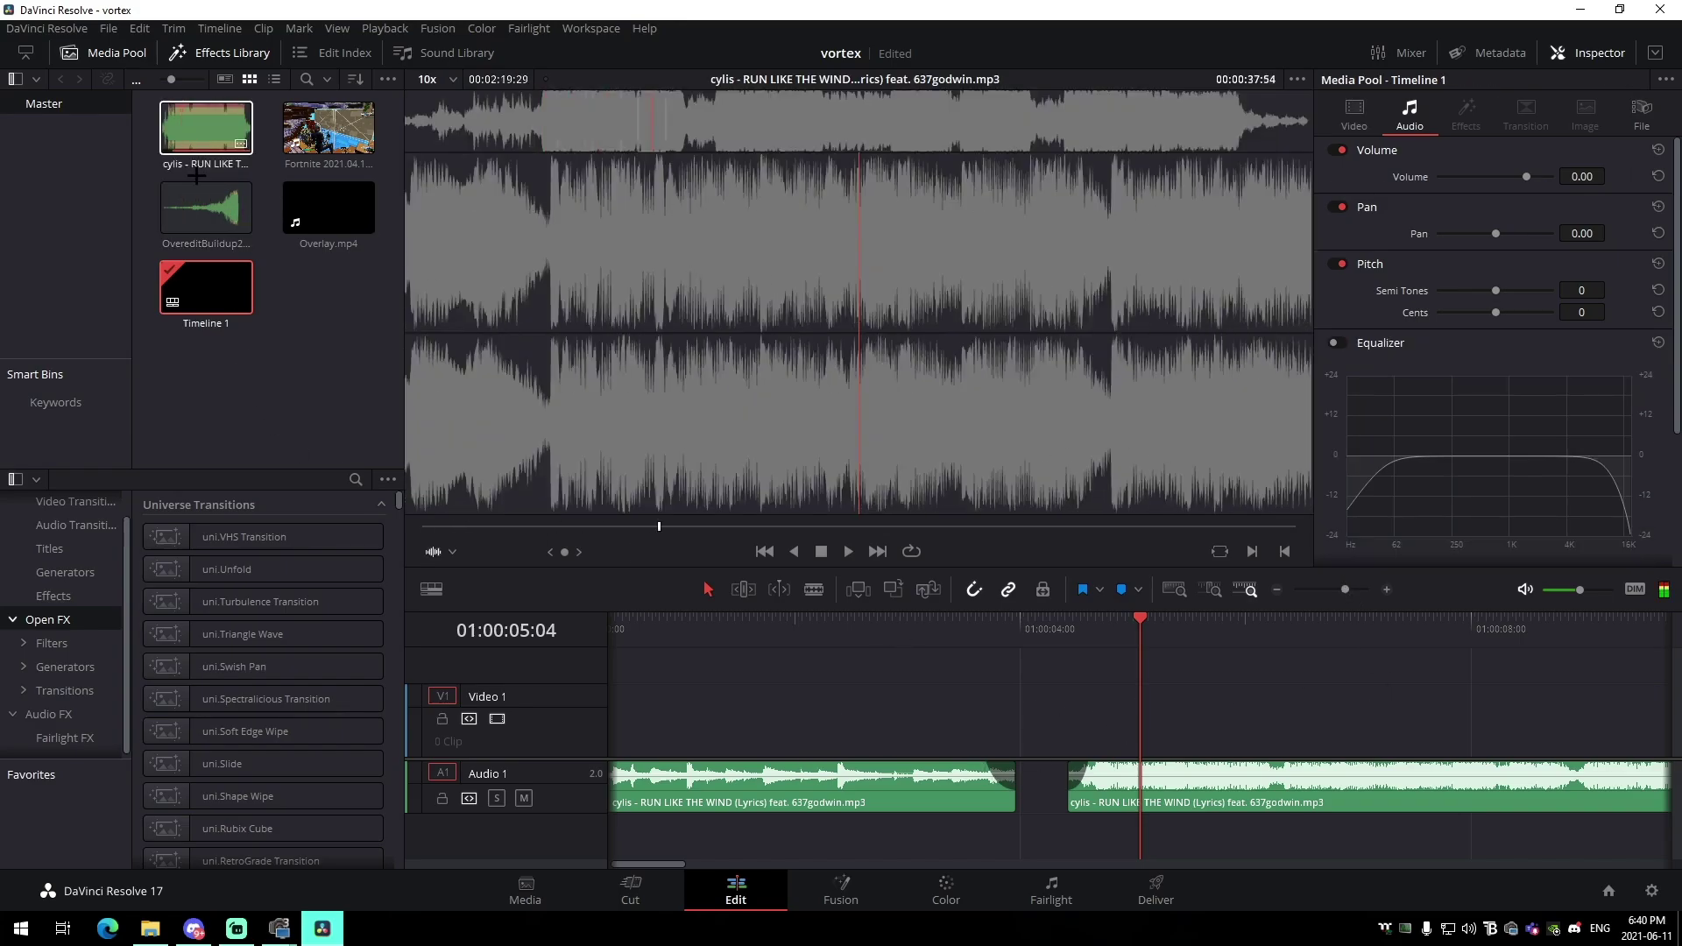
{"action": "double_click", "coordinate": [330, 130]}
{"action": "left_click_drag", "start_coordinate": [1078, 536], "coordinate": [1266, 536]}
{"action": "left_click_drag", "start_coordinate": [328, 127], "coordinate": [296, 99]}
{"action": "left_click_drag", "start_coordinate": [887, 693], "coordinate": [1142, 845]}
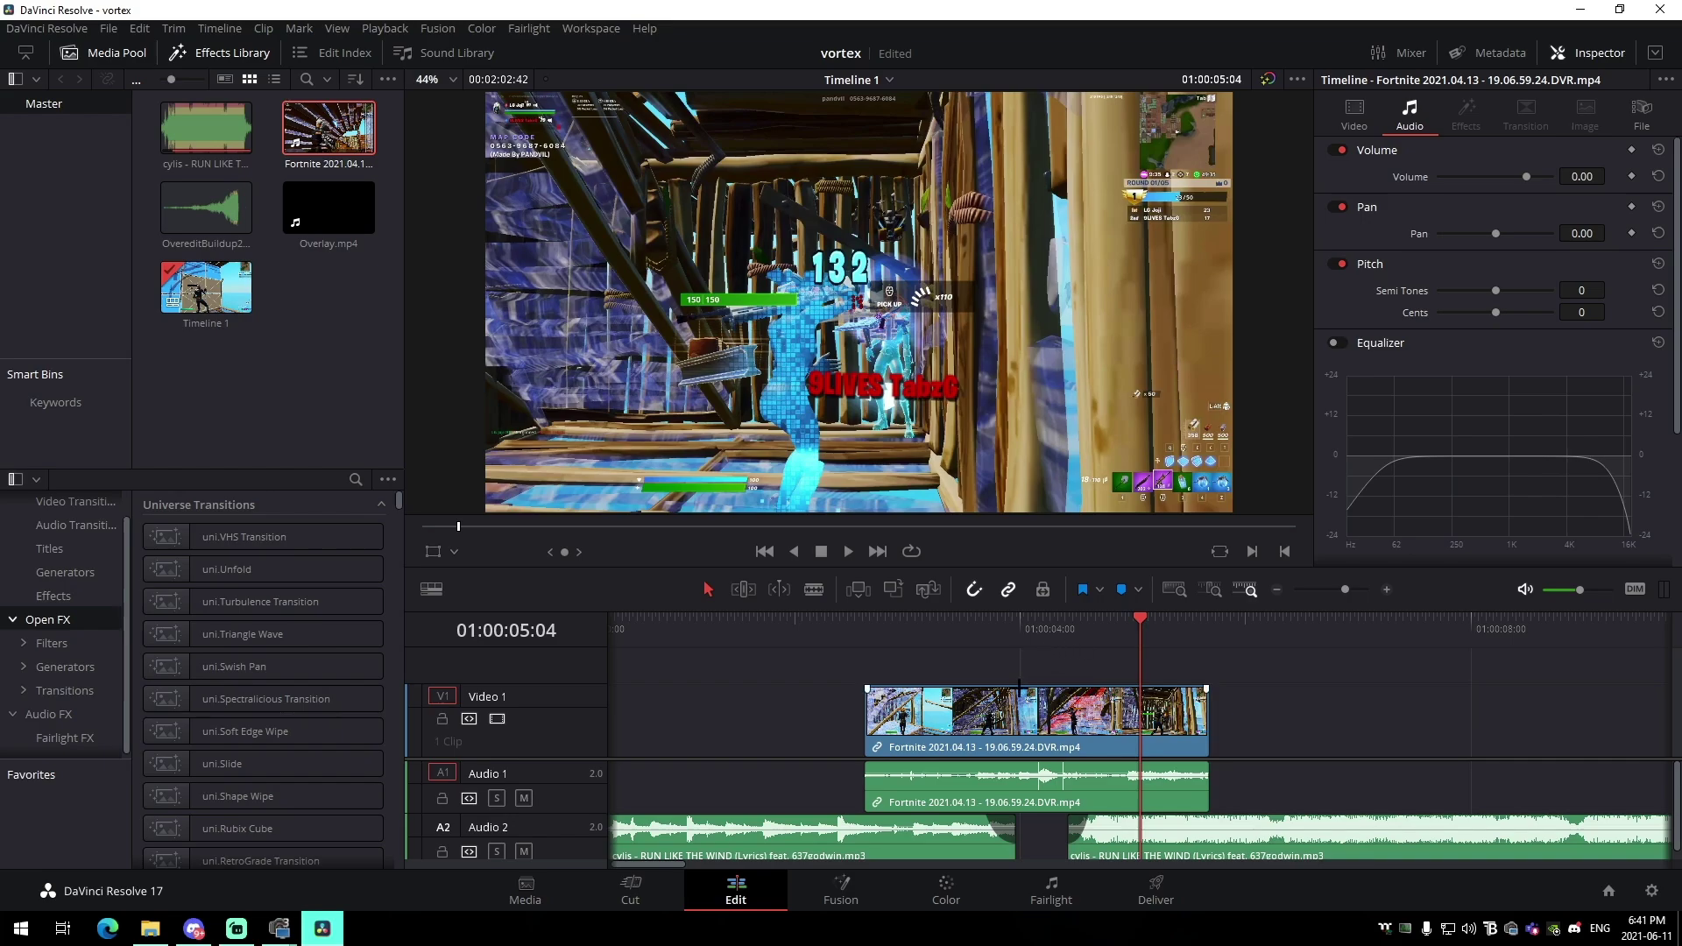
- Slide the Fortnite clip so its shot meets the cut in the song, and extend its start to the timeline's beginning
{"action": "left_click", "coordinate": [1070, 628]}
{"action": "left_click_drag", "start_coordinate": [1344, 589], "coordinate": [1348, 590]}
{"action": "left_click_drag", "start_coordinate": [1141, 628], "coordinate": [1185, 649]}
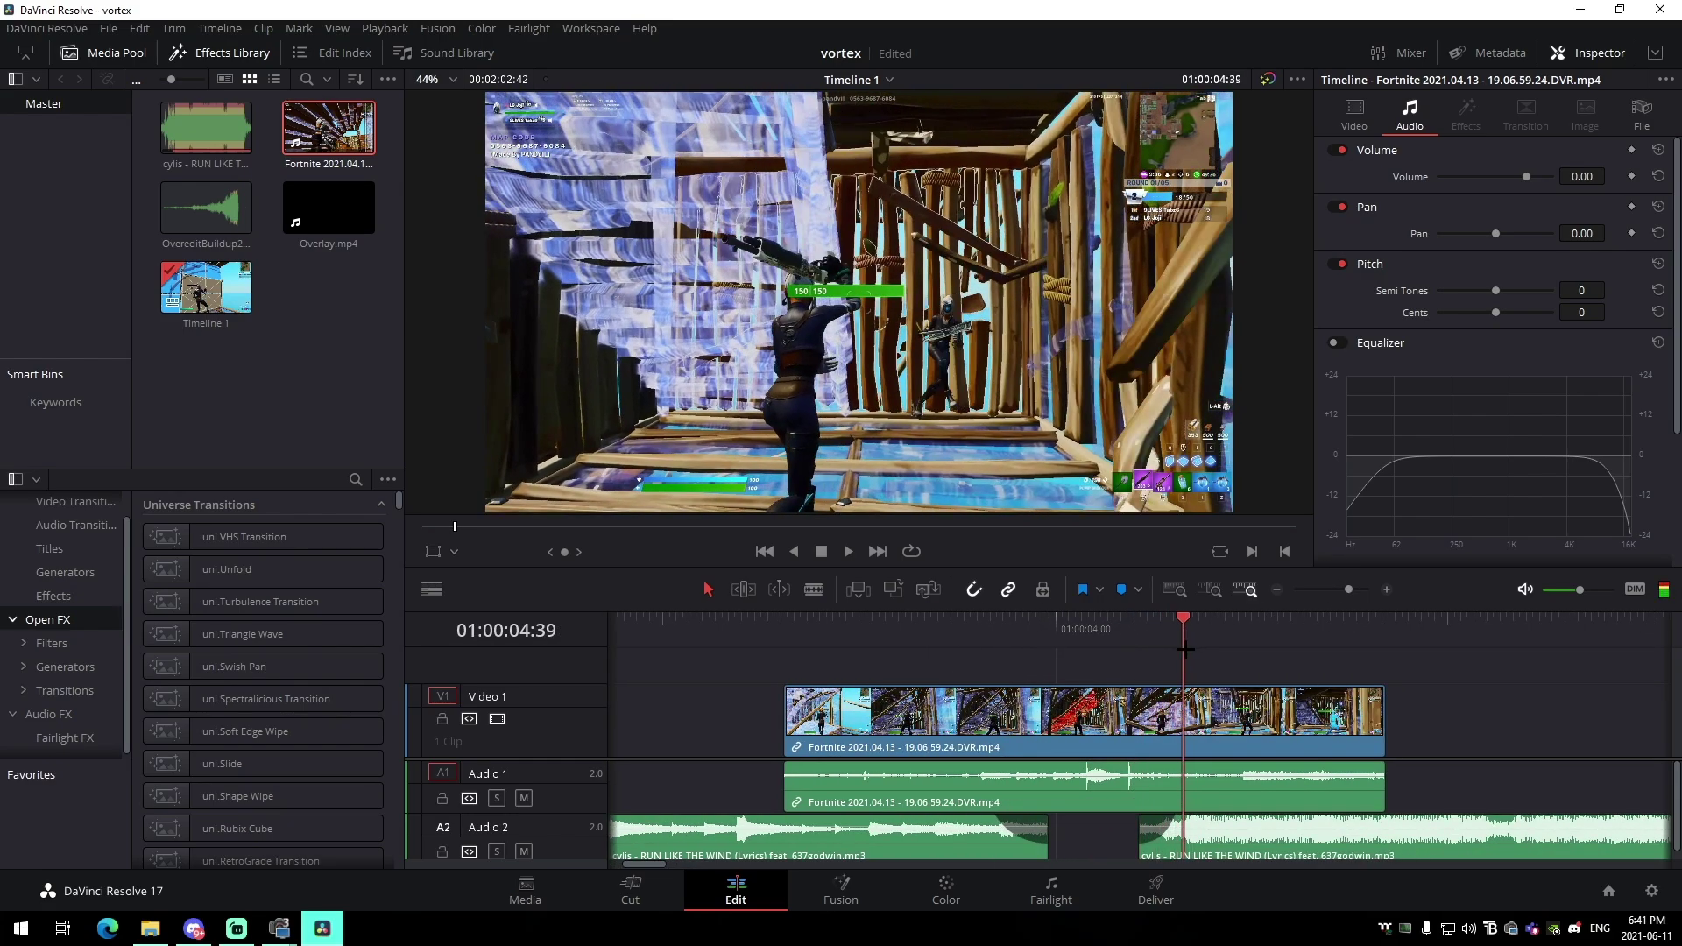
{"action": "left_click_drag", "start_coordinate": [1101, 735], "coordinate": [1046, 739]}
{"action": "left_click_drag", "start_coordinate": [1186, 632], "coordinate": [611, 720]}
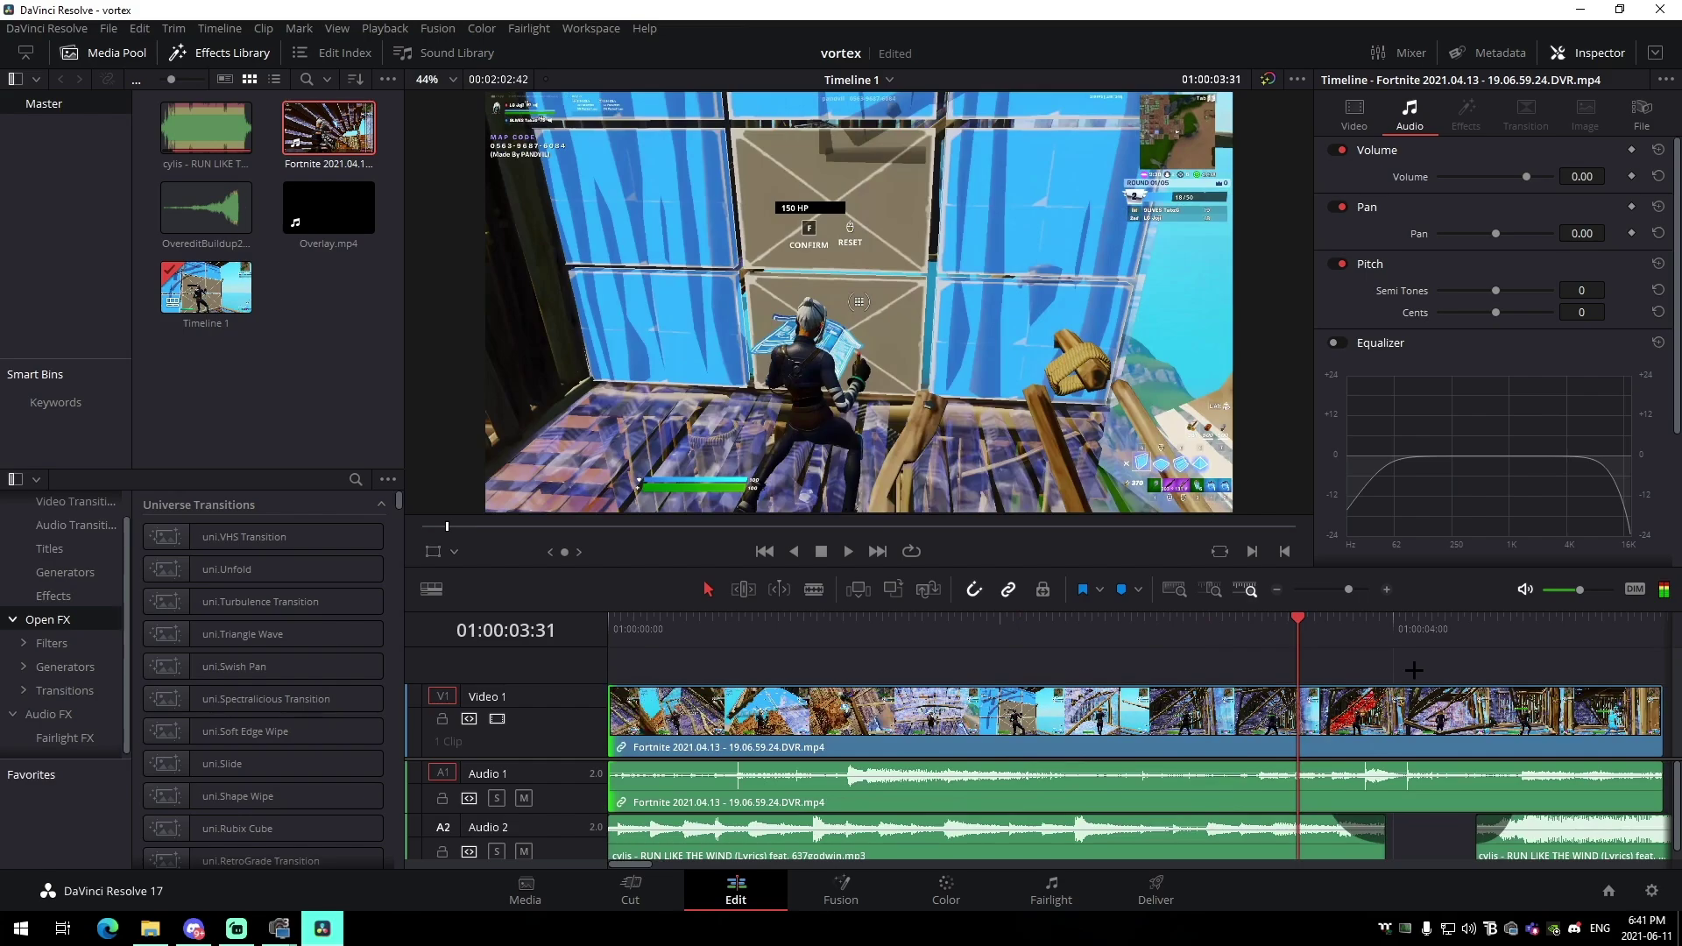
- Shift the Fortnite clip to refine the shot's sync with the song's cut, and retrim it to span from the timeline start to about six seconds
{"action": "left_click_drag", "start_coordinate": [1351, 585], "coordinate": [1336, 589]}
{"action": "left_click_drag", "start_coordinate": [605, 728], "coordinate": [701, 729]}
{"action": "left_click_drag", "start_coordinate": [1336, 589], "coordinate": [1343, 588]}
{"action": "left_click_drag", "start_coordinate": [1201, 737], "coordinate": [1185, 734]}
{"action": "left_click_drag", "start_coordinate": [1096, 625], "coordinate": [1133, 624]}
{"action": "left_click_drag", "start_coordinate": [1173, 707], "coordinate": [1125, 708]}
{"action": "left_click_drag", "start_coordinate": [908, 721], "coordinate": [603, 720]}
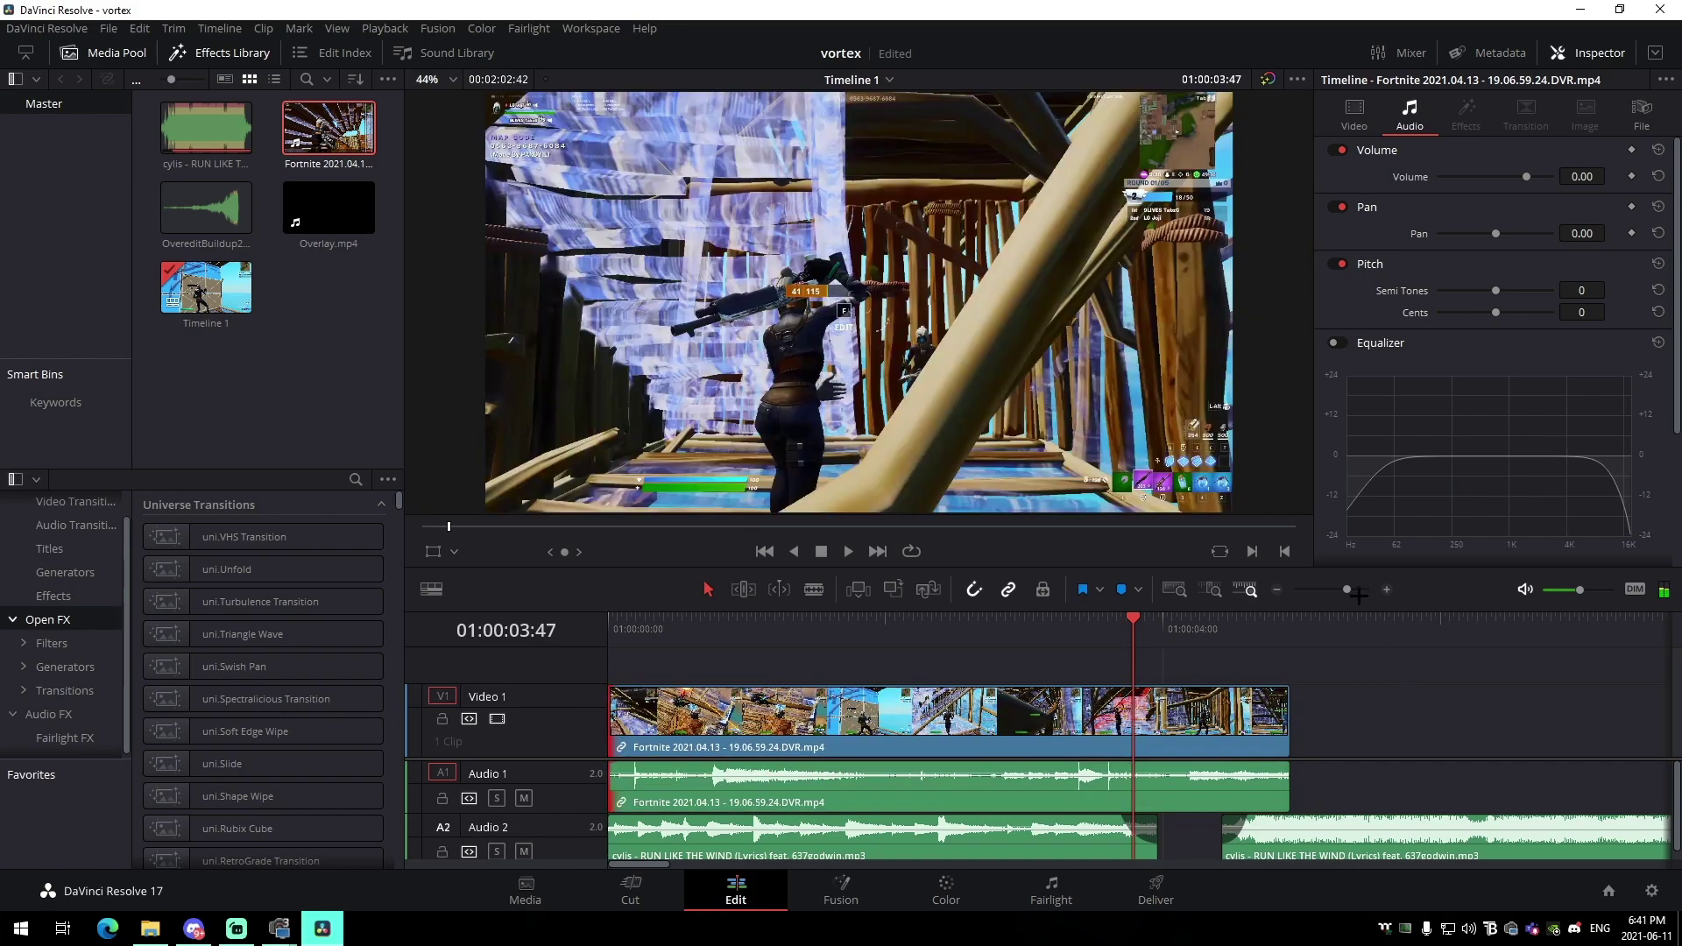
{"action": "left_click_drag", "start_coordinate": [1347, 590], "coordinate": [1341, 592]}
{"action": "left_click_drag", "start_coordinate": [964, 742], "coordinate": [1048, 738]}
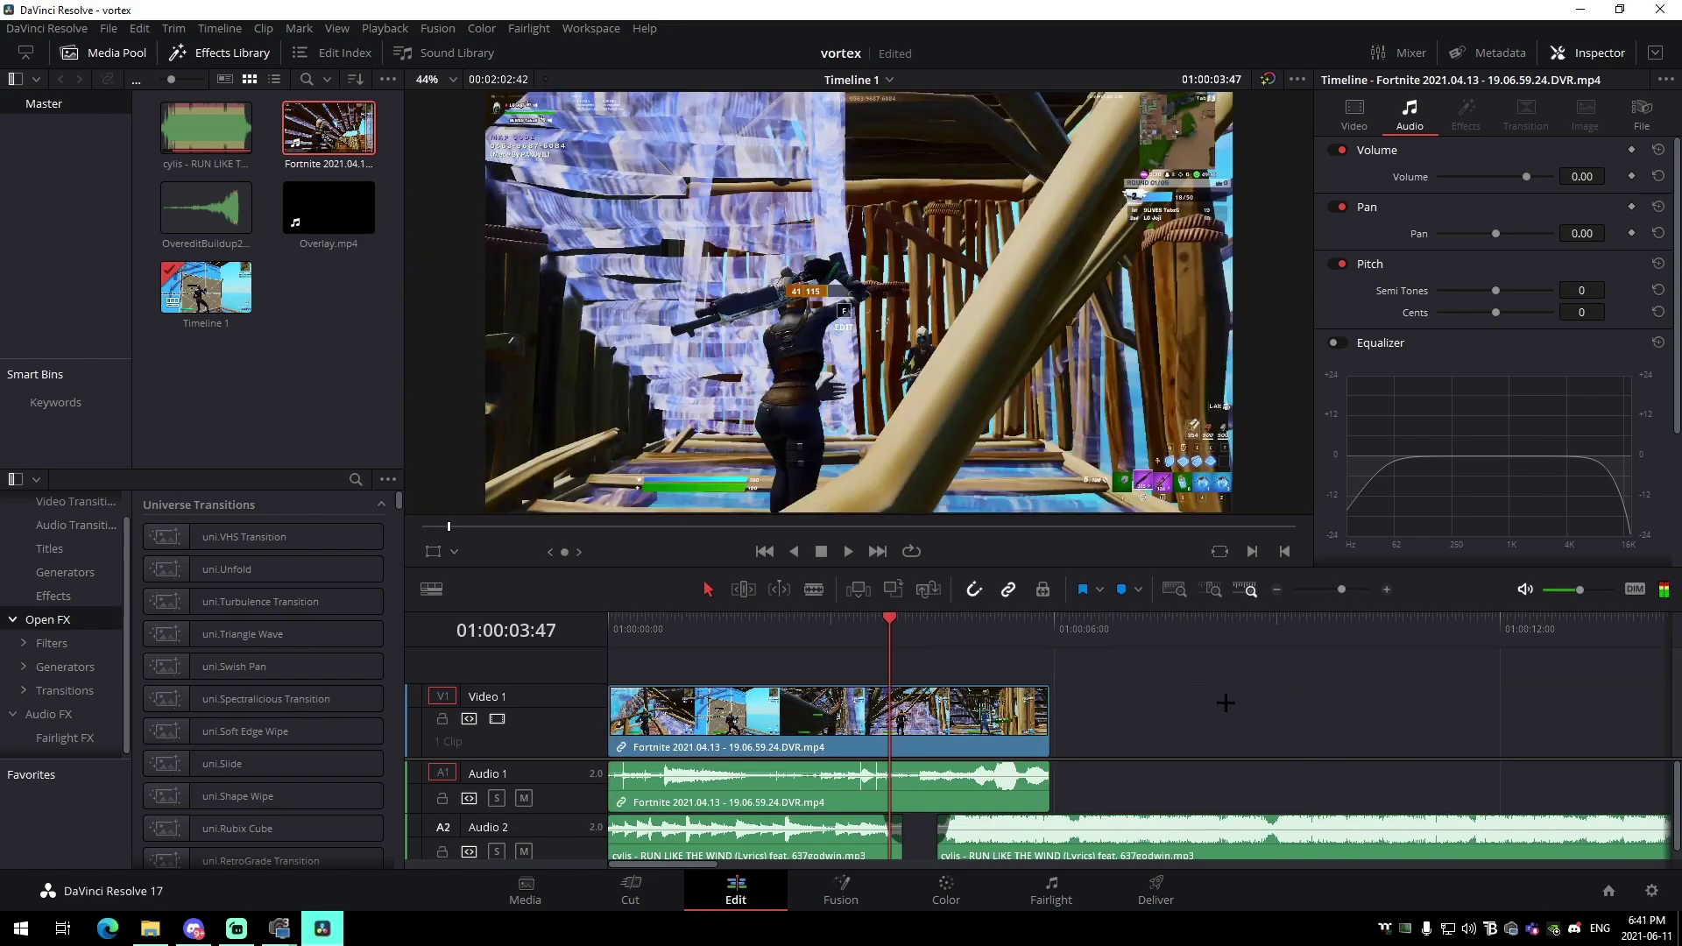
- Unlink the Fortnite clip's audio from its video and delete the audio
{"action": "mouse_move", "coordinate": [879, 624]}
{"action": "left_mouse_down"}
{"action": "mouse_move", "coordinate": [935, 627]}
{"action": "mouse_move", "coordinate": [909, 633]}
{"action": "left_mouse_up"}
{"action": "right_click", "coordinate": [994, 745]}
{"action": "left_click", "coordinate": [1042, 732]}
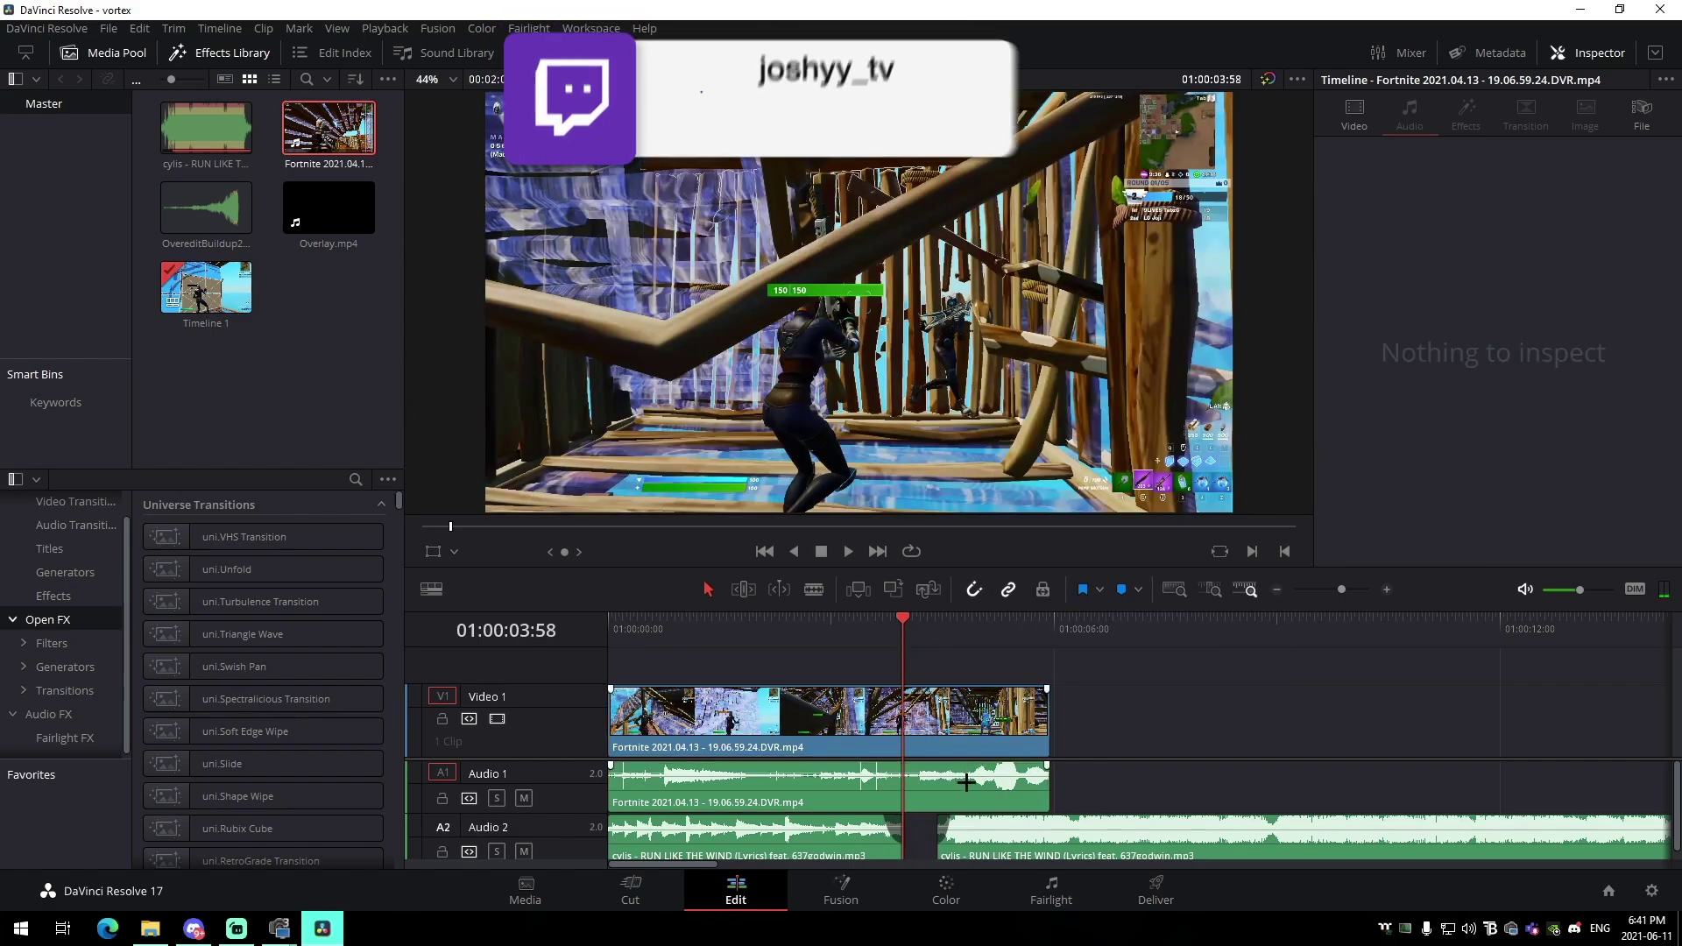
{"action": "left_click", "coordinate": [966, 782]}
{"action": "key", "text": "Delete"}
- Open the Fortnite clip on Video 1 in Fusion at timecode 01:00:03:48, just before the shot
{"action": "left_click_drag", "start_coordinate": [1341, 589], "coordinate": [1348, 587]}
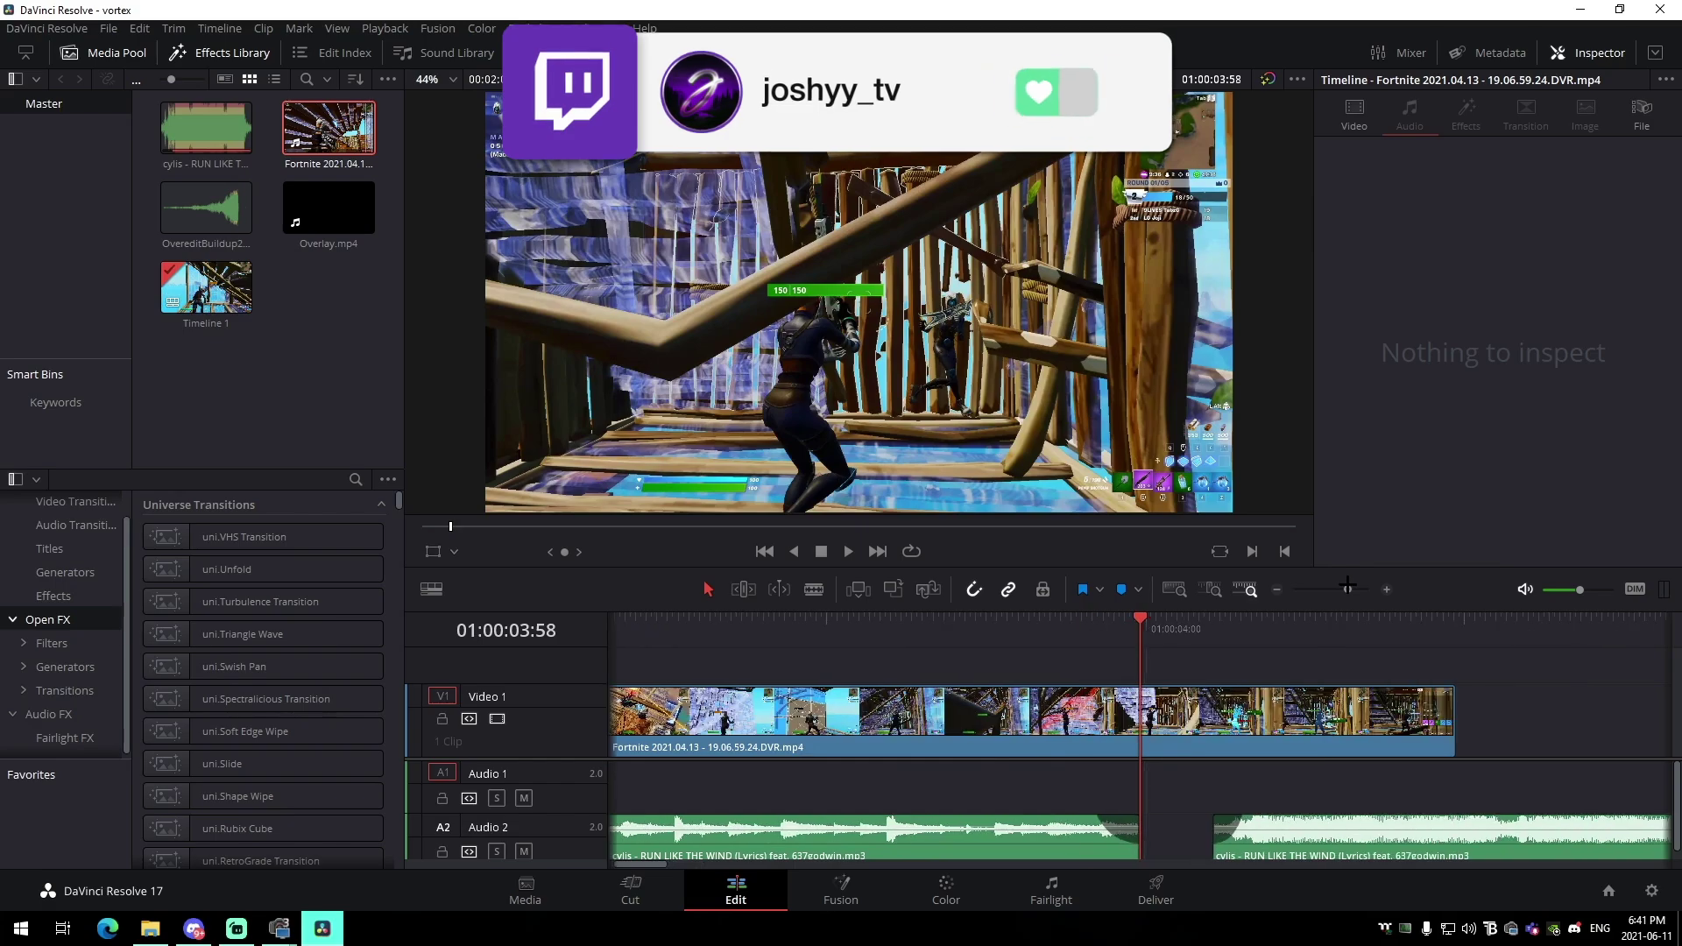
{"action": "left_click_drag", "start_coordinate": [1087, 641], "coordinate": [1113, 640]}
{"action": "left_click", "coordinate": [1157, 714]}
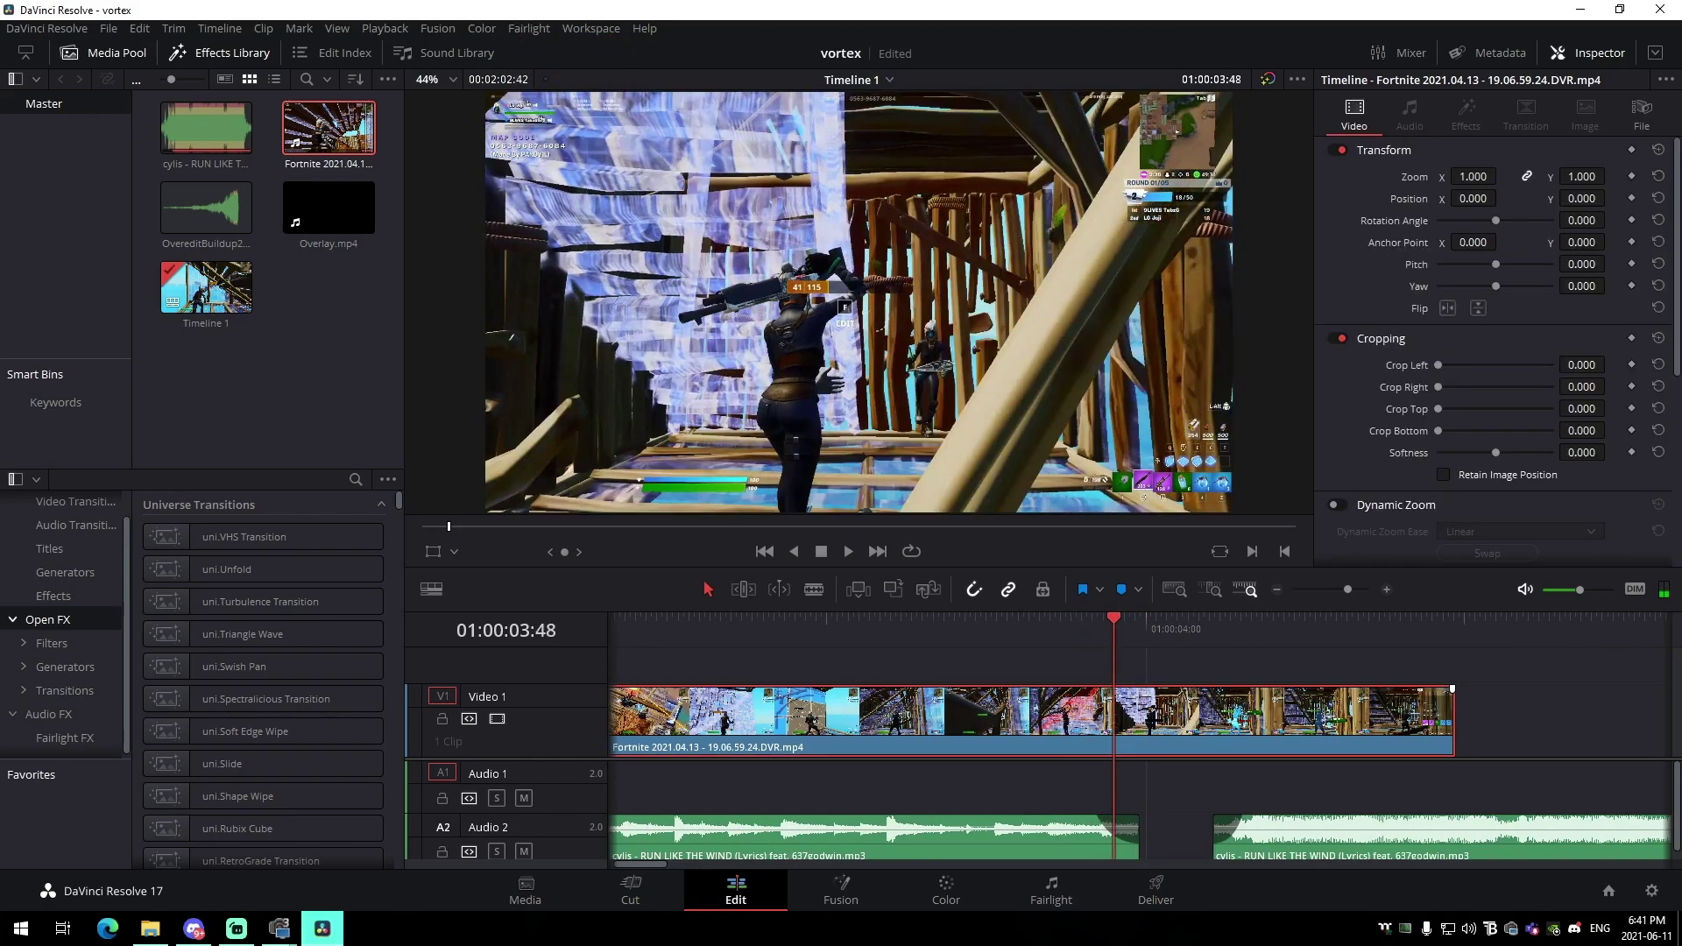
{"action": "key", "text": "m"}
{"action": "left_click", "coordinate": [841, 885]}
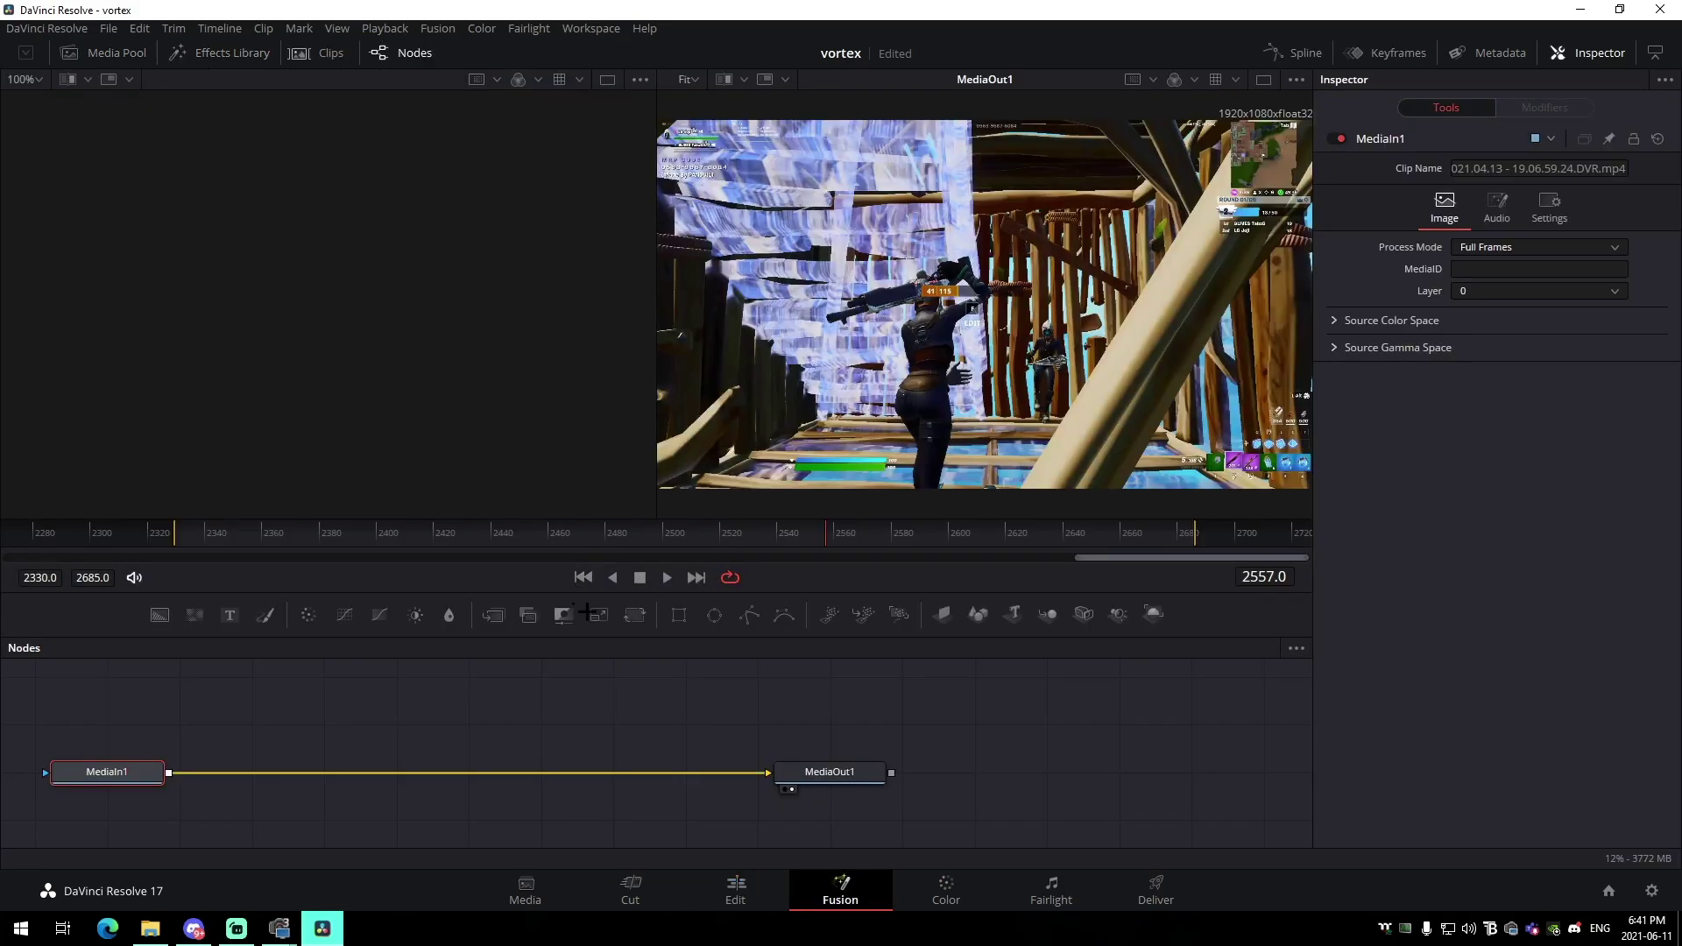
- Add a Twixtor node and insert it on the connection between MediaIn1 and MediaOut1
{"action": "left_click", "coordinate": [690, 688]}
{"action": "key", "text": "shift+space"}
{"action": "type", "text": "t"}
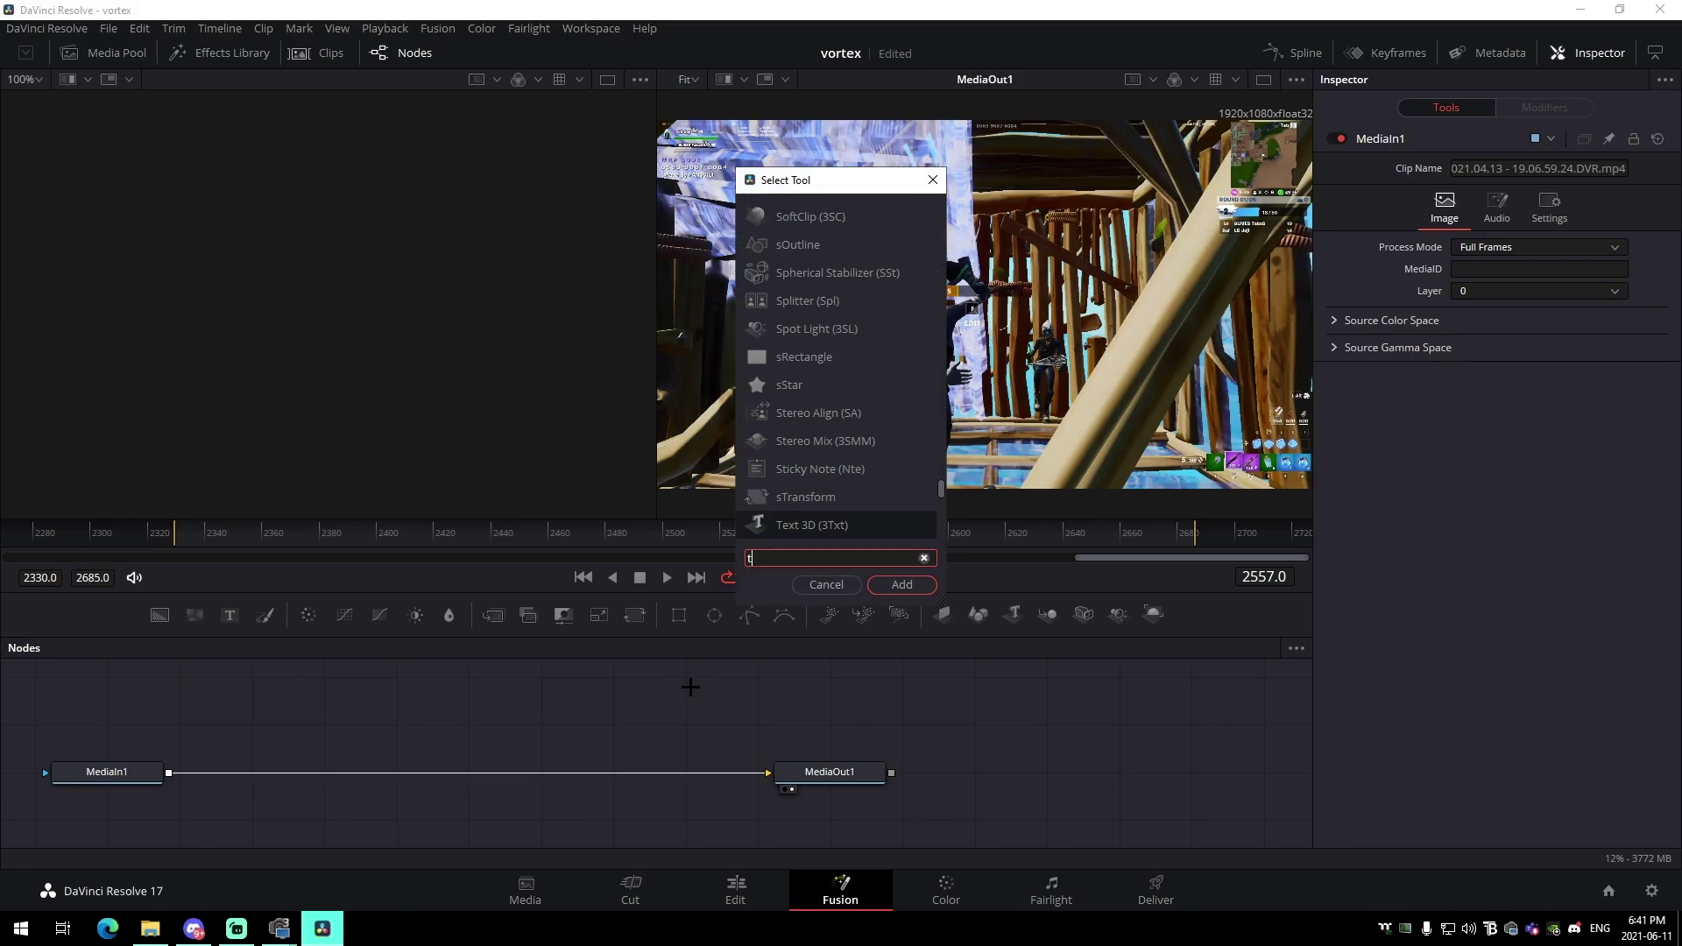
{"action": "type", "text": "wix"}
{"action": "left_click", "coordinate": [903, 585]}
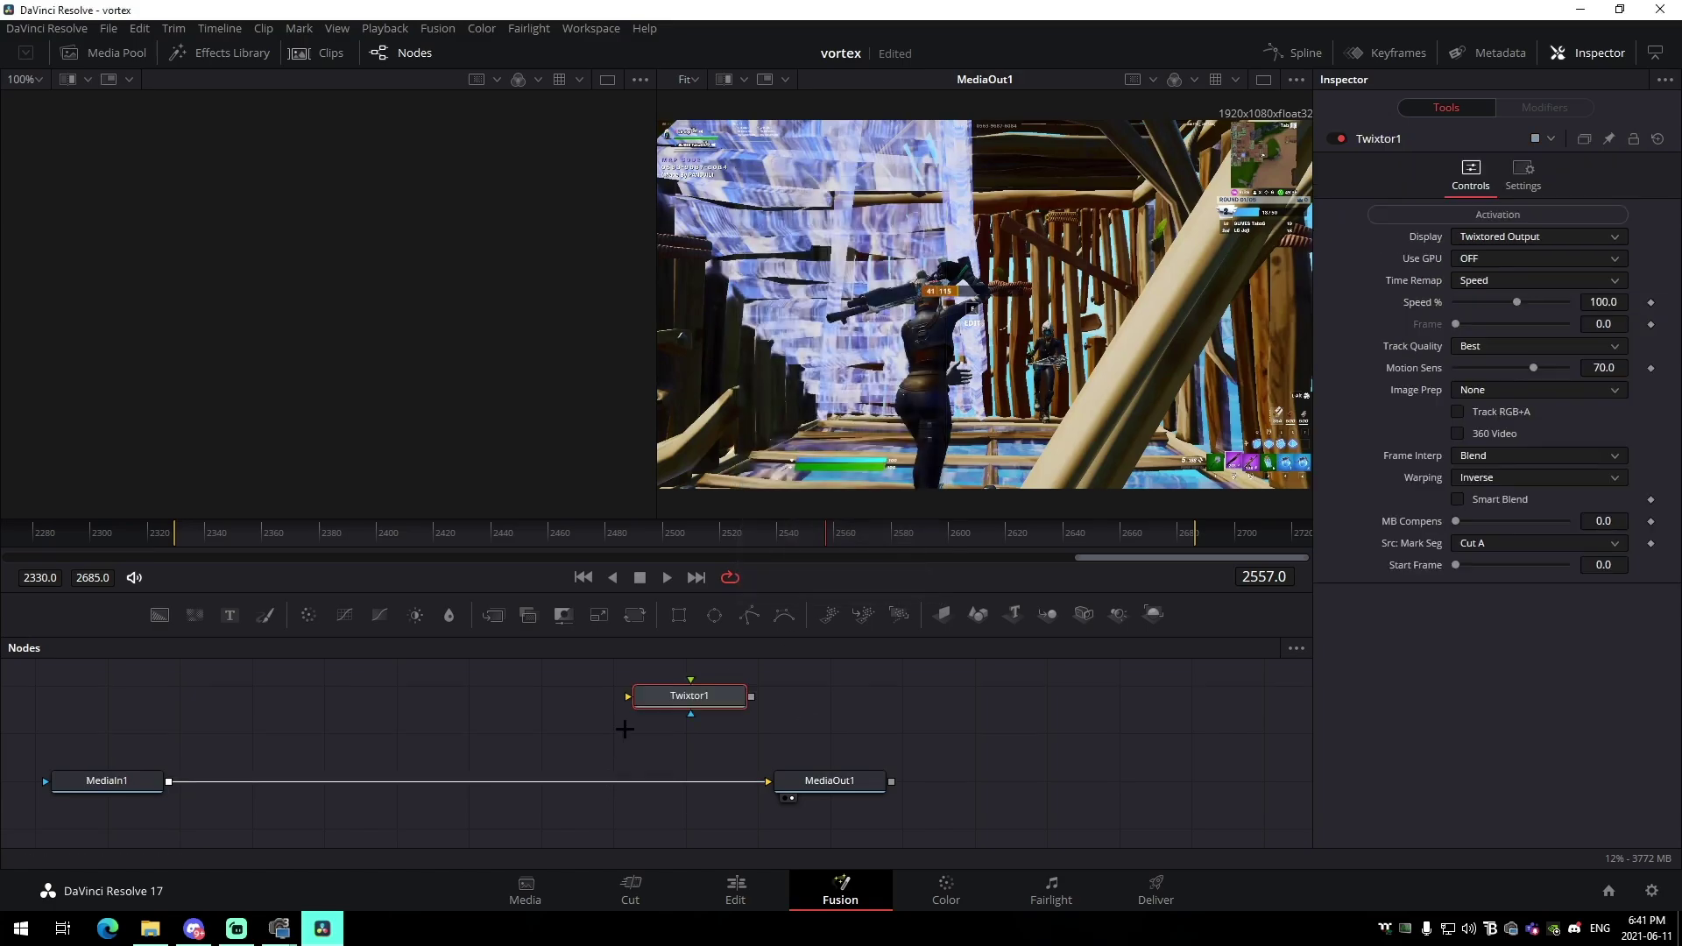
{"action": "left_click", "coordinate": [551, 779]}
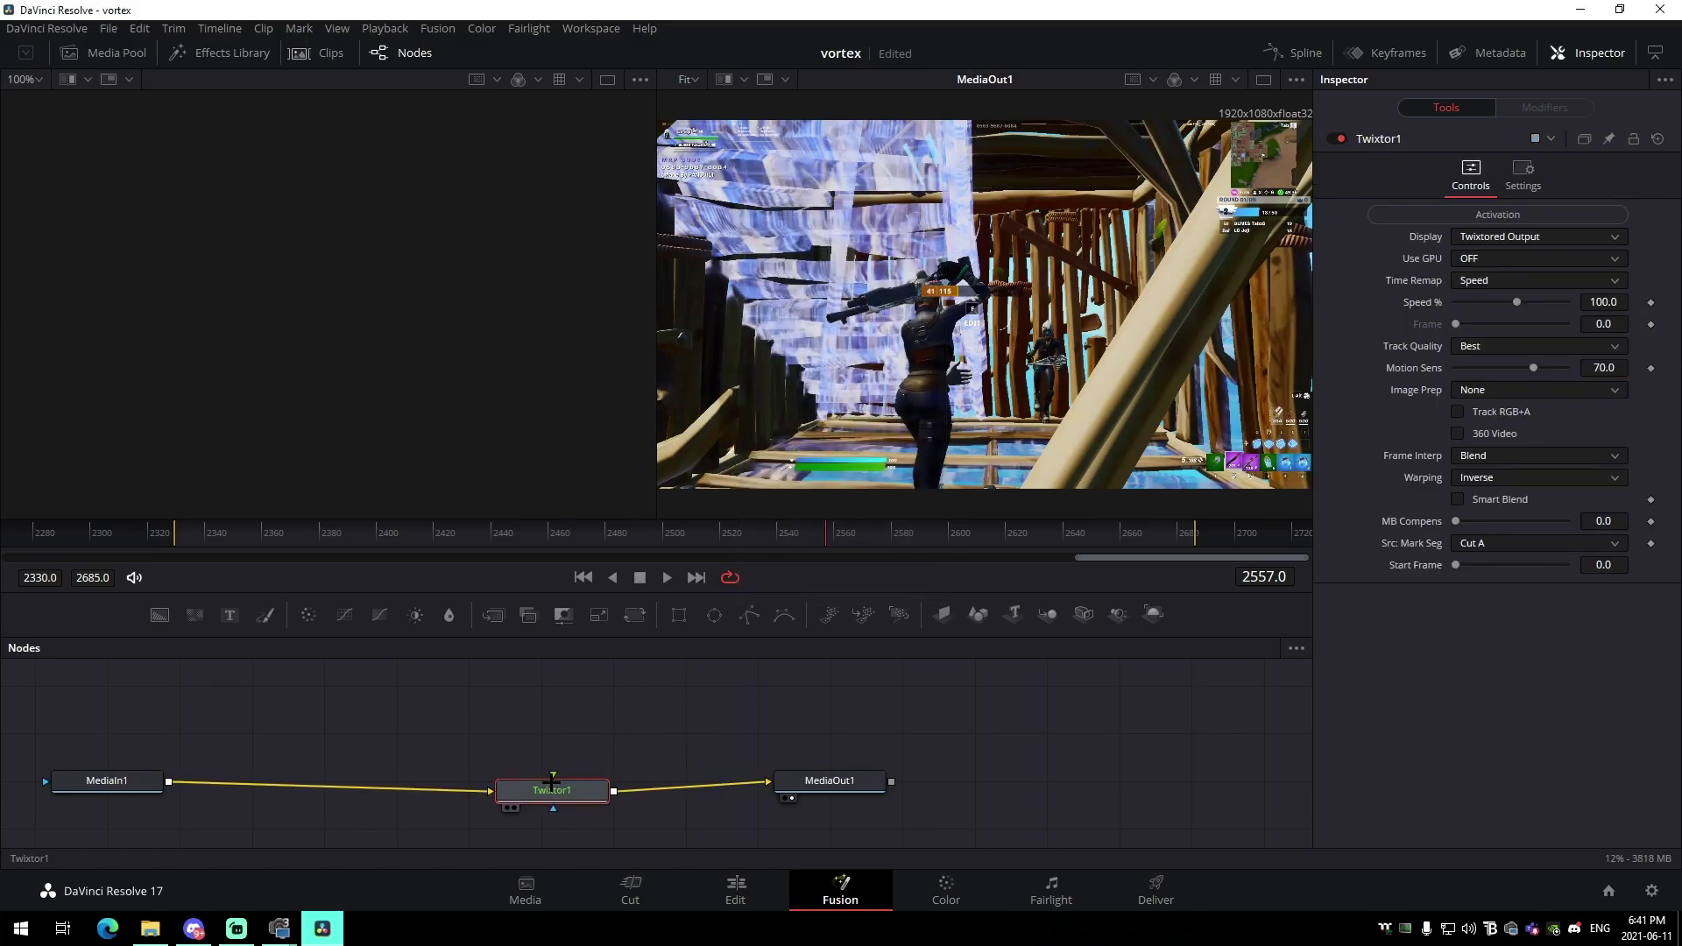
- Keyframe Twixtor's speed at frame 2557 and set it to 30% at frame 2558 to start the slowdown
{"action": "left_click_drag", "start_coordinate": [815, 529], "coordinate": [827, 534]}
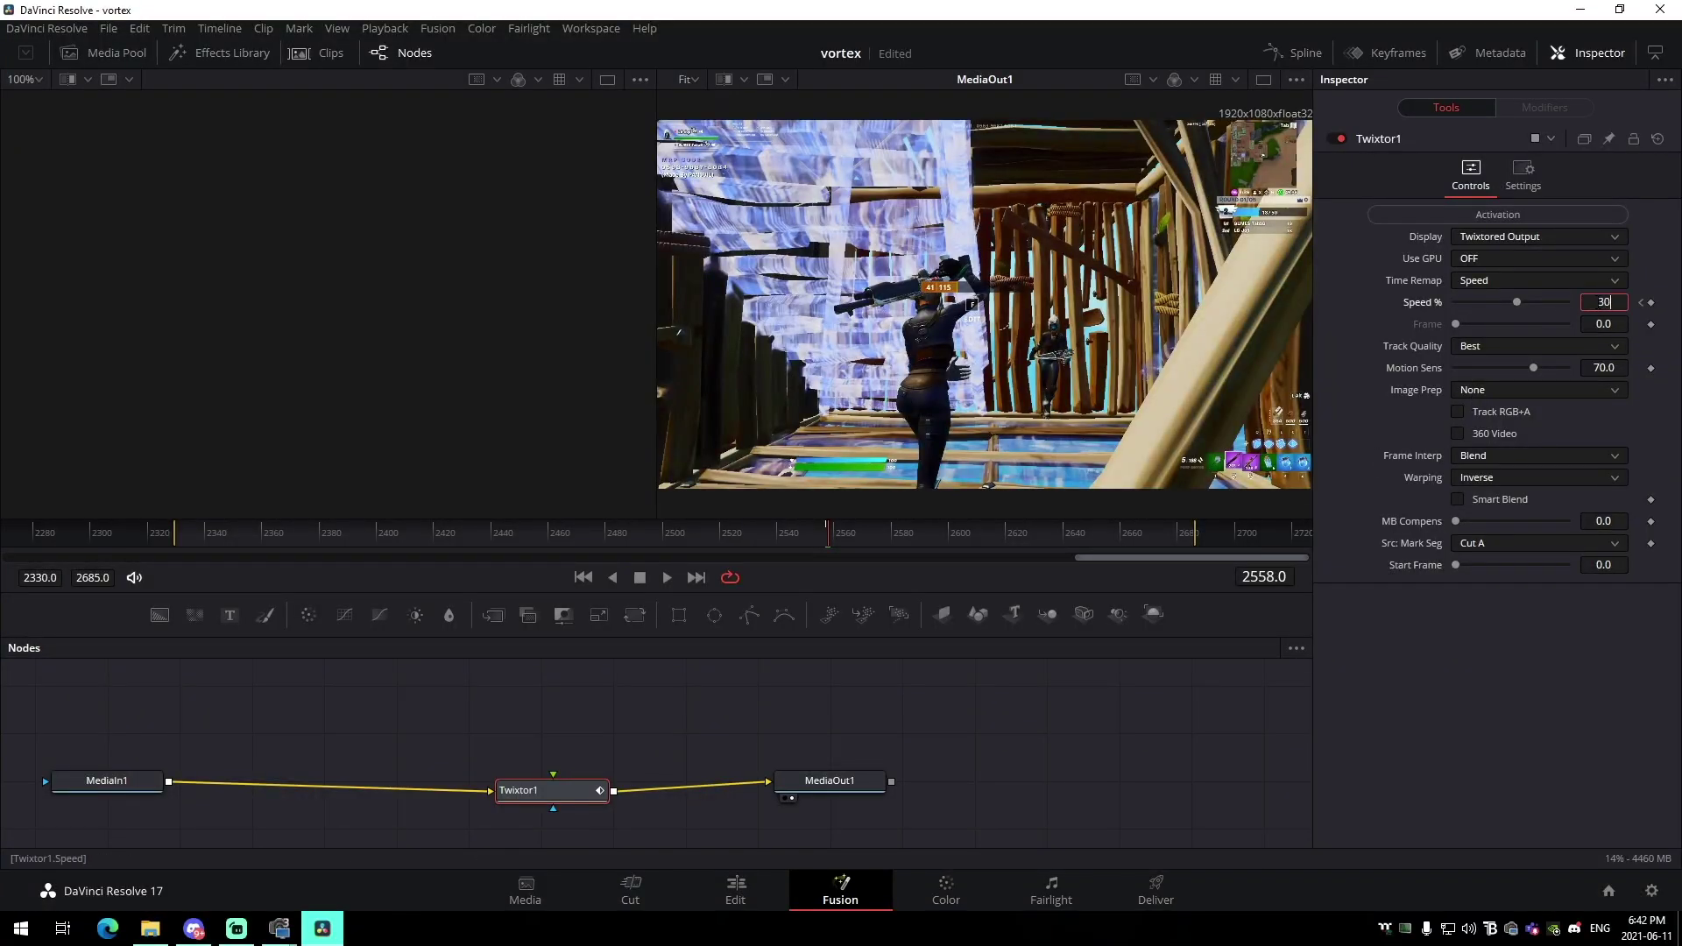
{"action": "key", "text": "Return"}
- Locate where the slow motion should end after the song's drop and keyframe Twixtor's speed at 30% at frame 2605
{"action": "left_click_drag", "start_coordinate": [923, 533], "coordinate": [967, 534]}
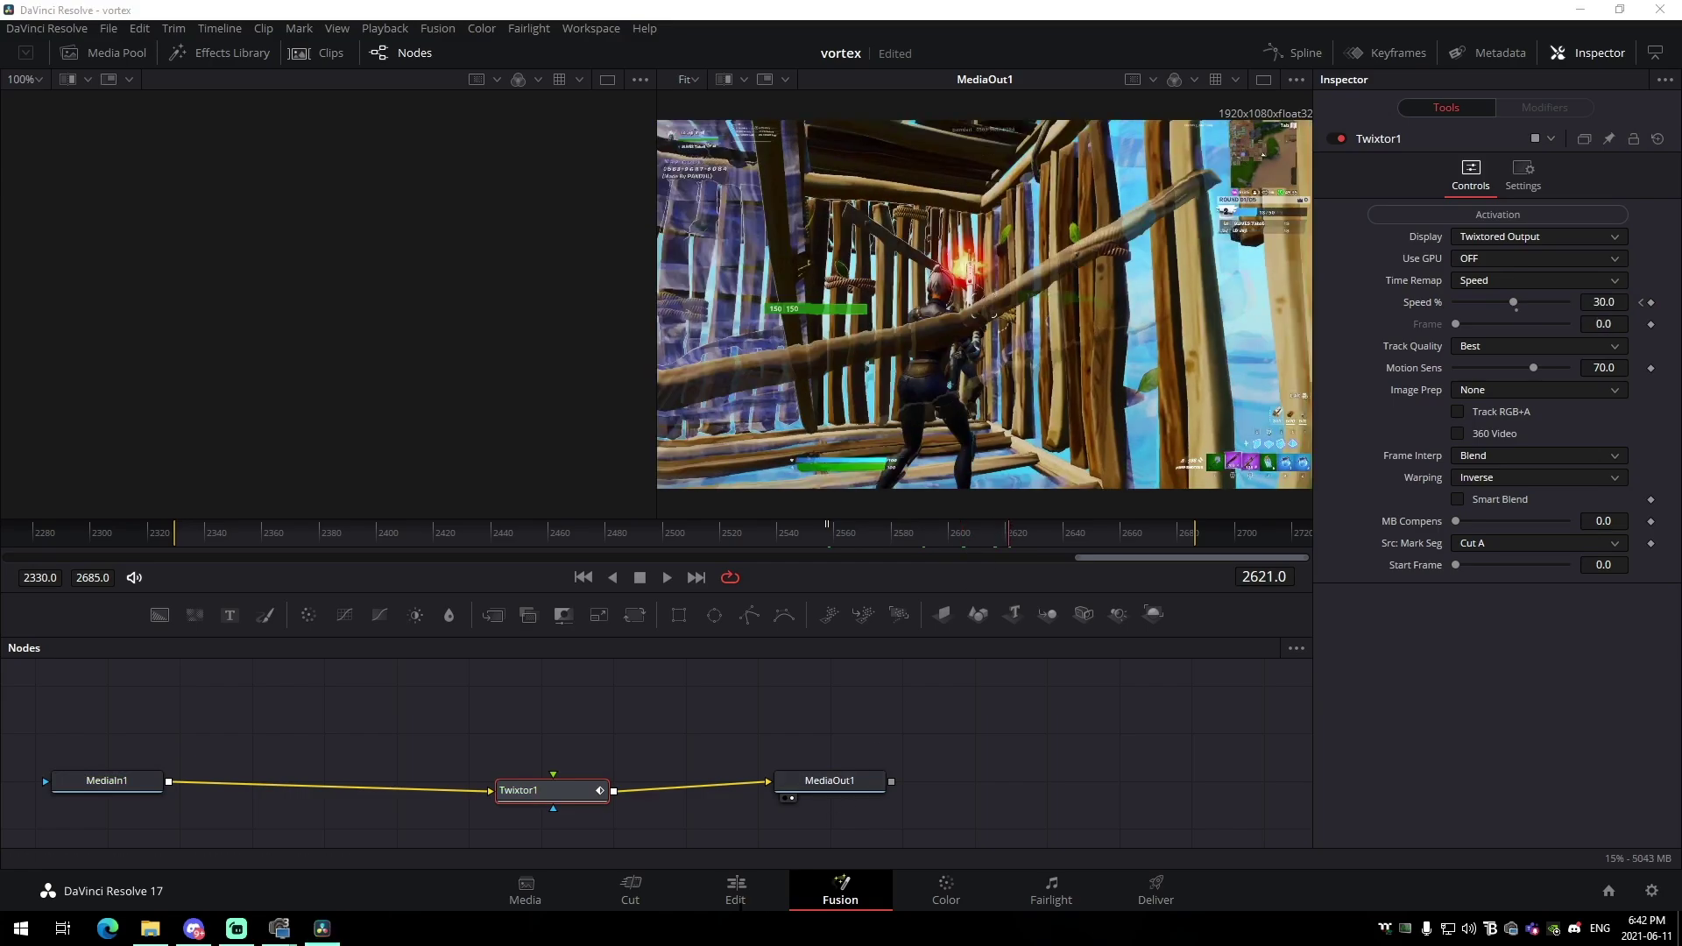
{"action": "left_click", "coordinate": [740, 902]}
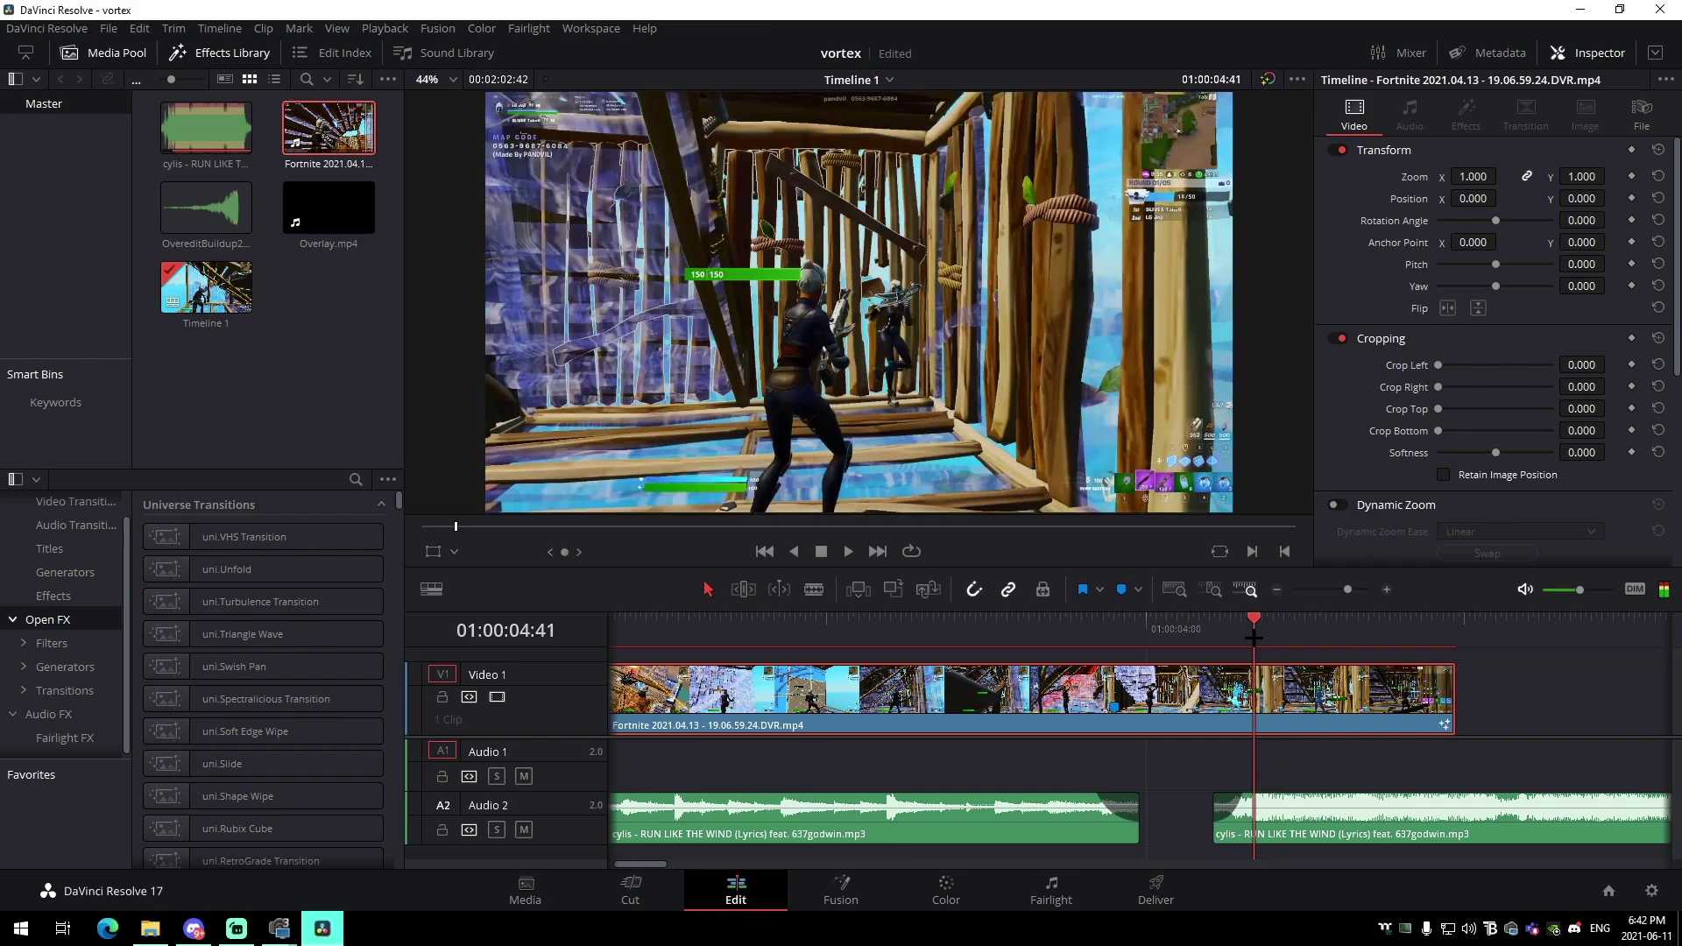
{"action": "key", "text": "Left"}
{"action": "key", "text": "Left"}
{"action": "key", "text": "Left"}
{"action": "key", "text": "Left"}
{"action": "key", "text": "Left"}
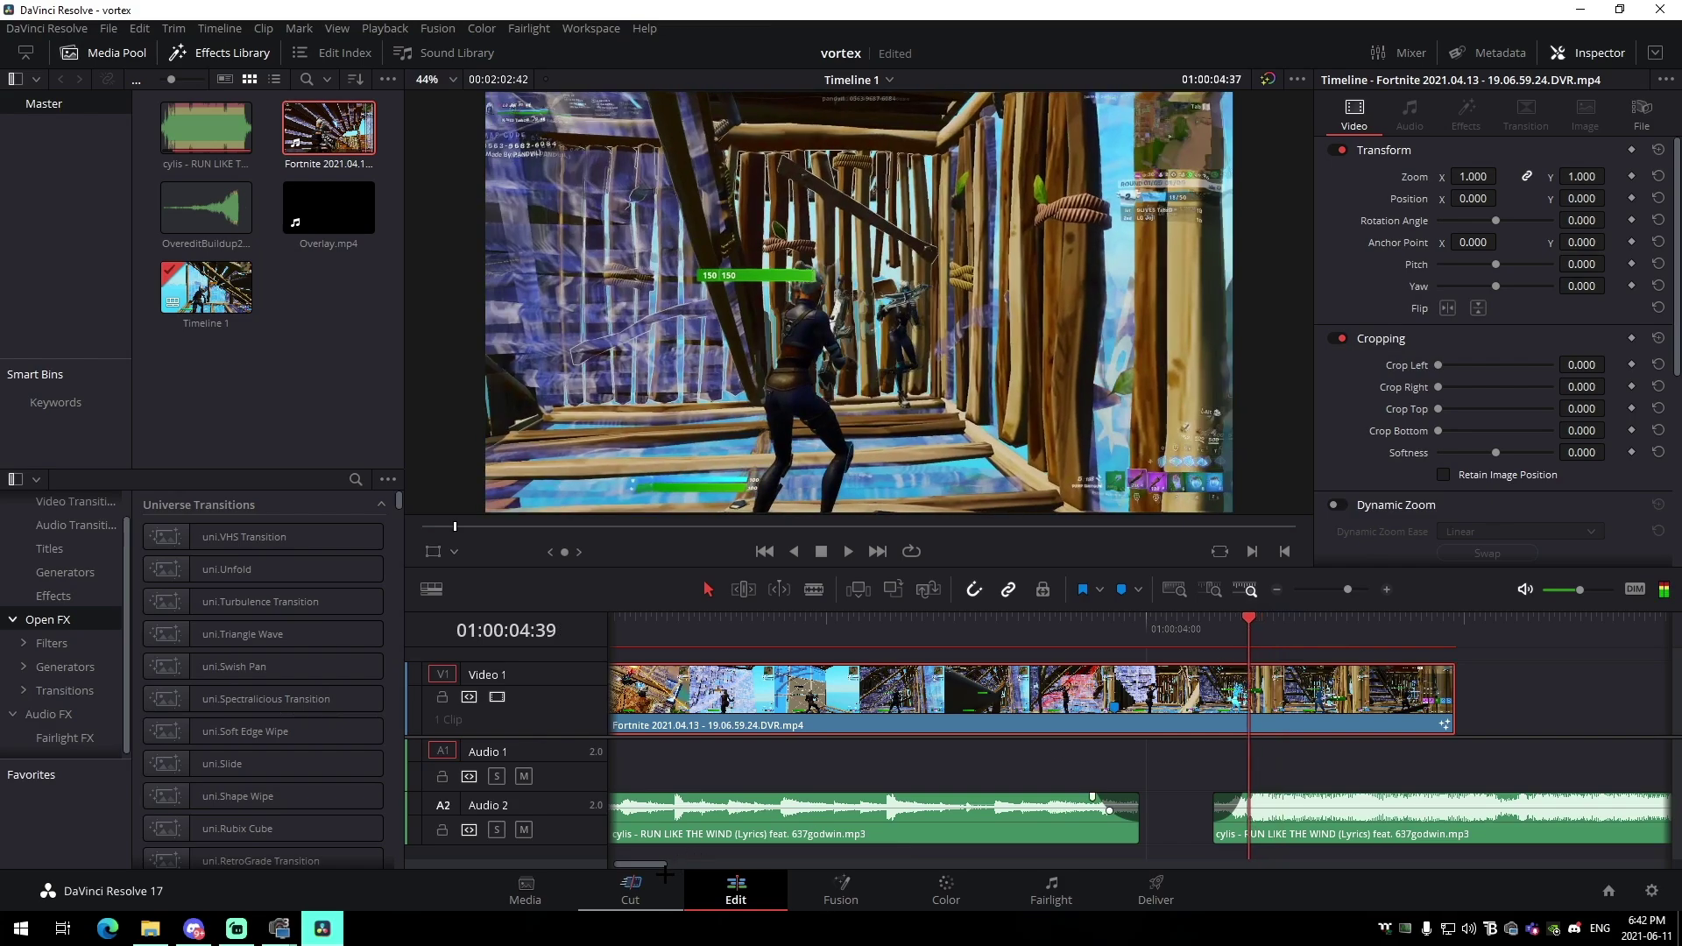
{"action": "left_click", "coordinate": [841, 889]}
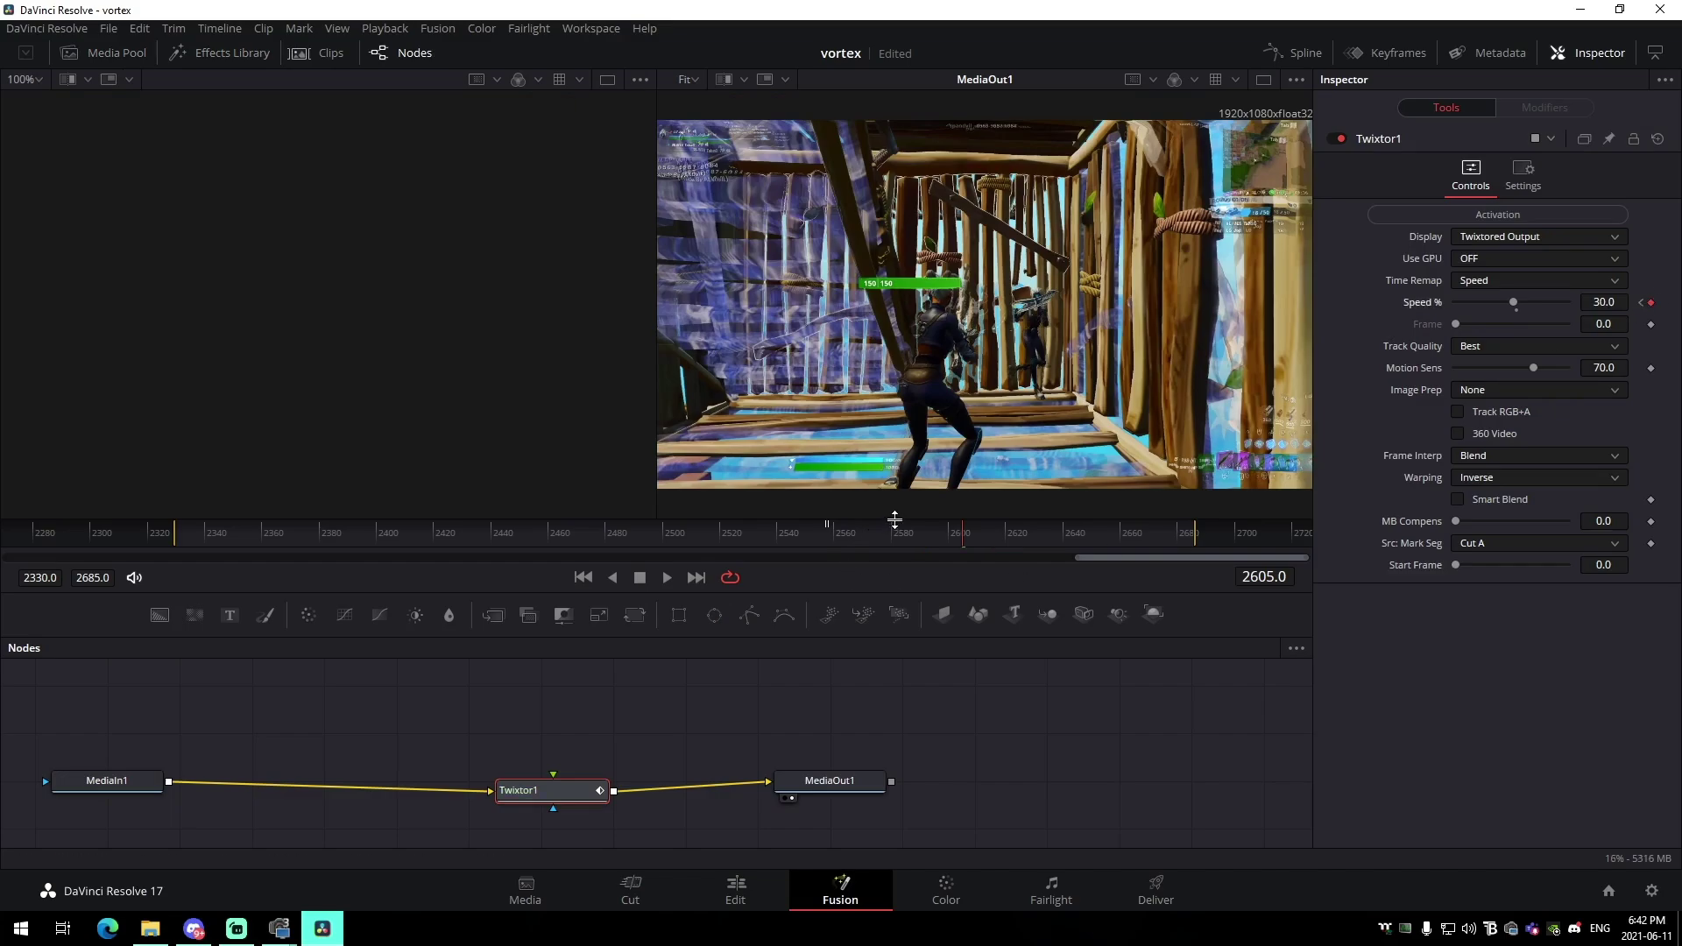
- Raise Twixtor's speed after the slowdown, keyframing it at 50% at frame 2612
{"action": "key", "text": "Right"}
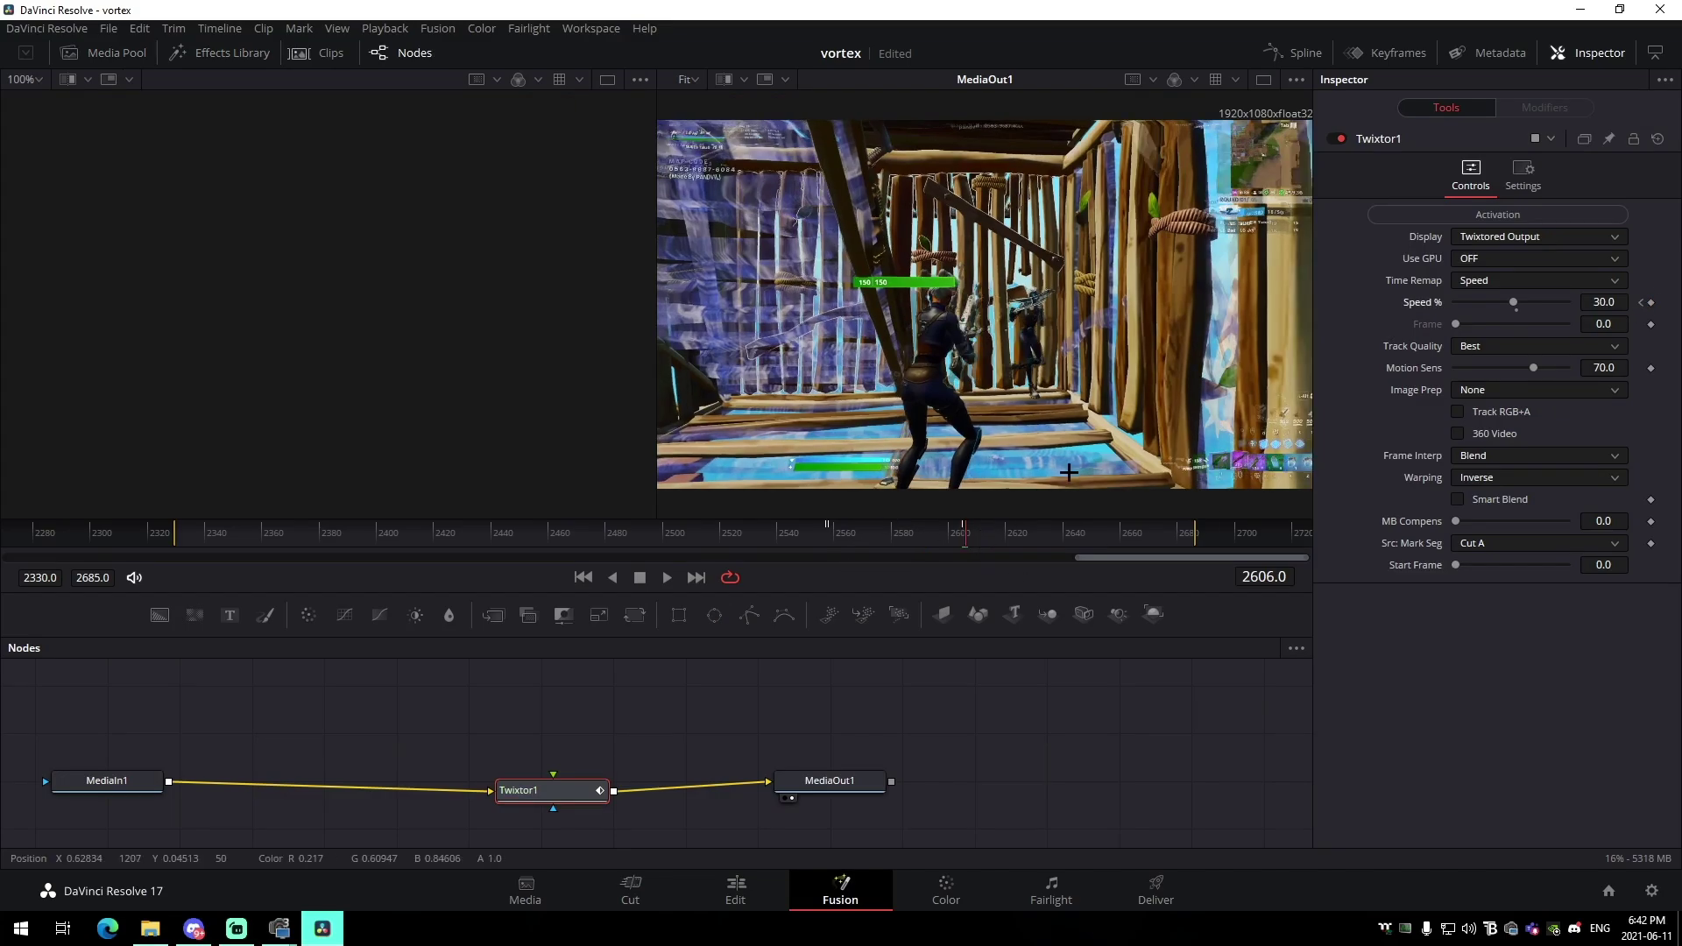
{"action": "key", "text": "Right"}
{"action": "key", "text": "Right"}
{"action": "key", "text": "Right"}
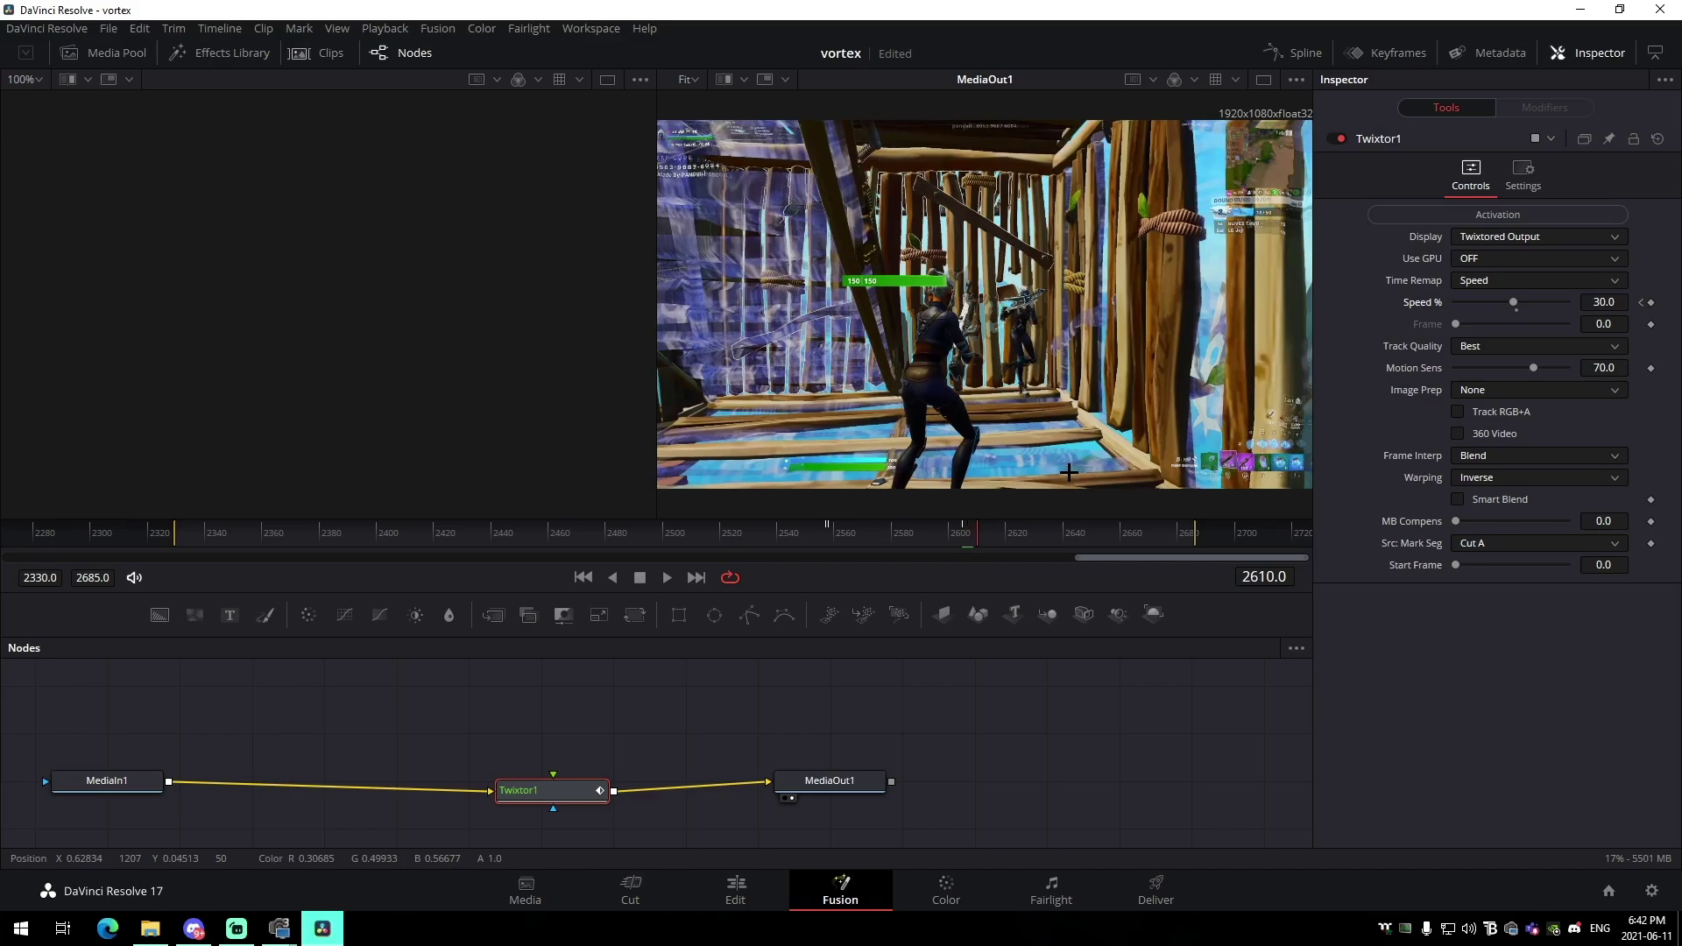
{"action": "left_click_drag", "start_coordinate": [1515, 302], "coordinate": [1532, 302]}
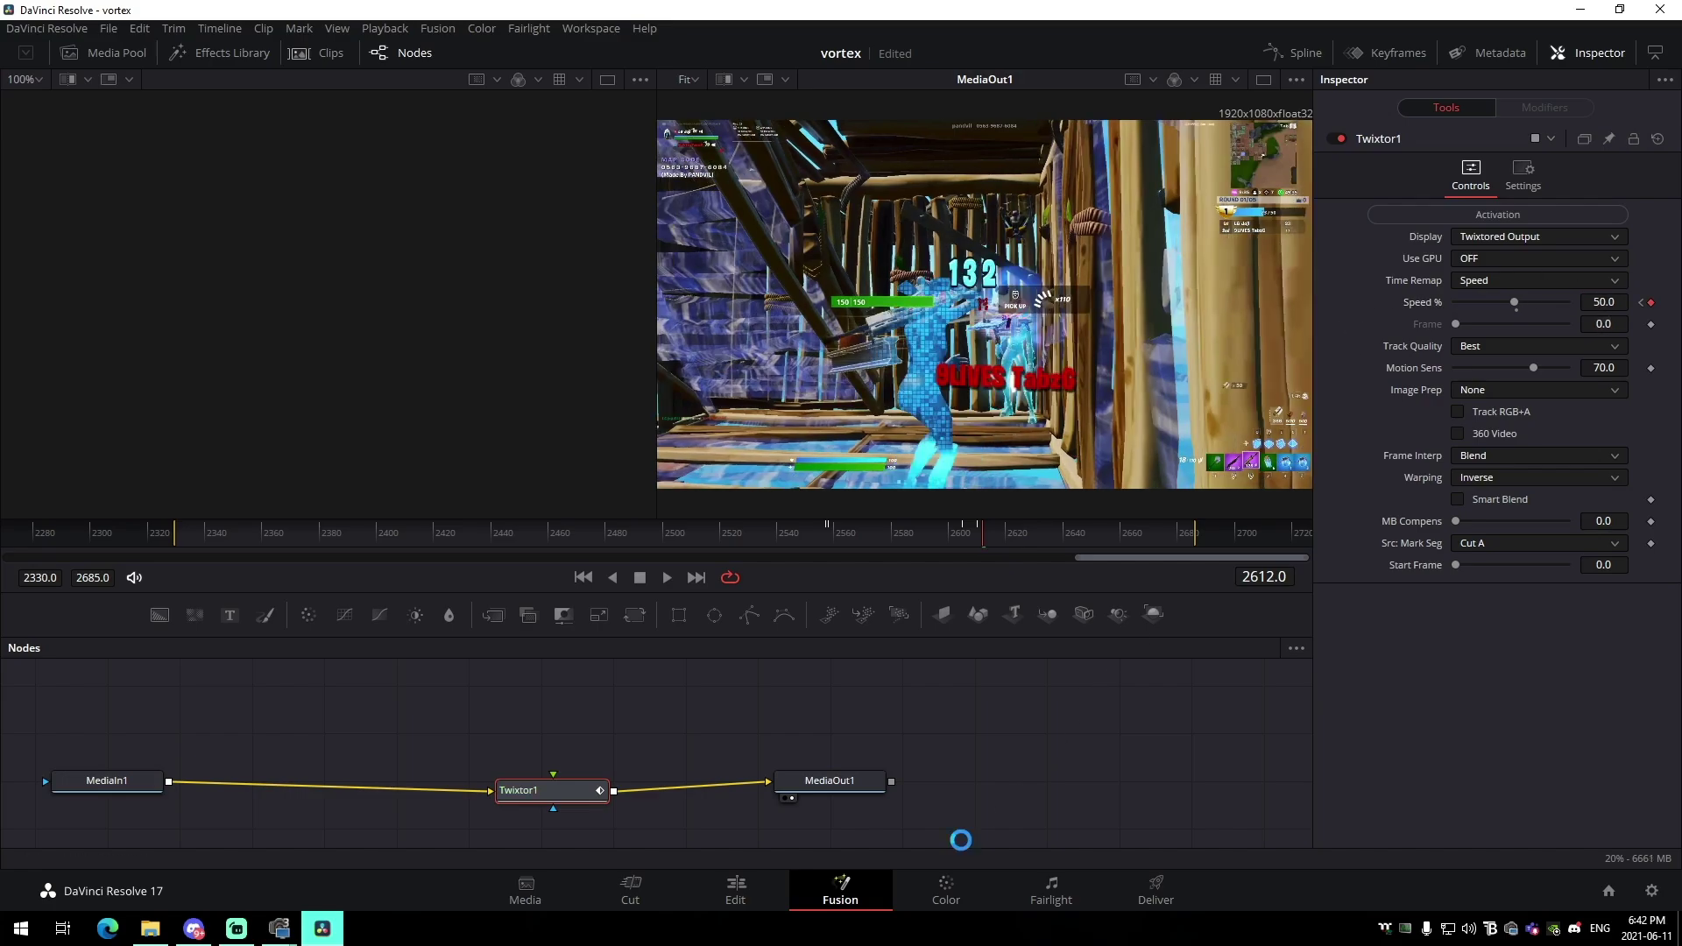
- Return to the editing timeline and open the playback options
{"action": "left_click", "coordinate": [736, 891]}
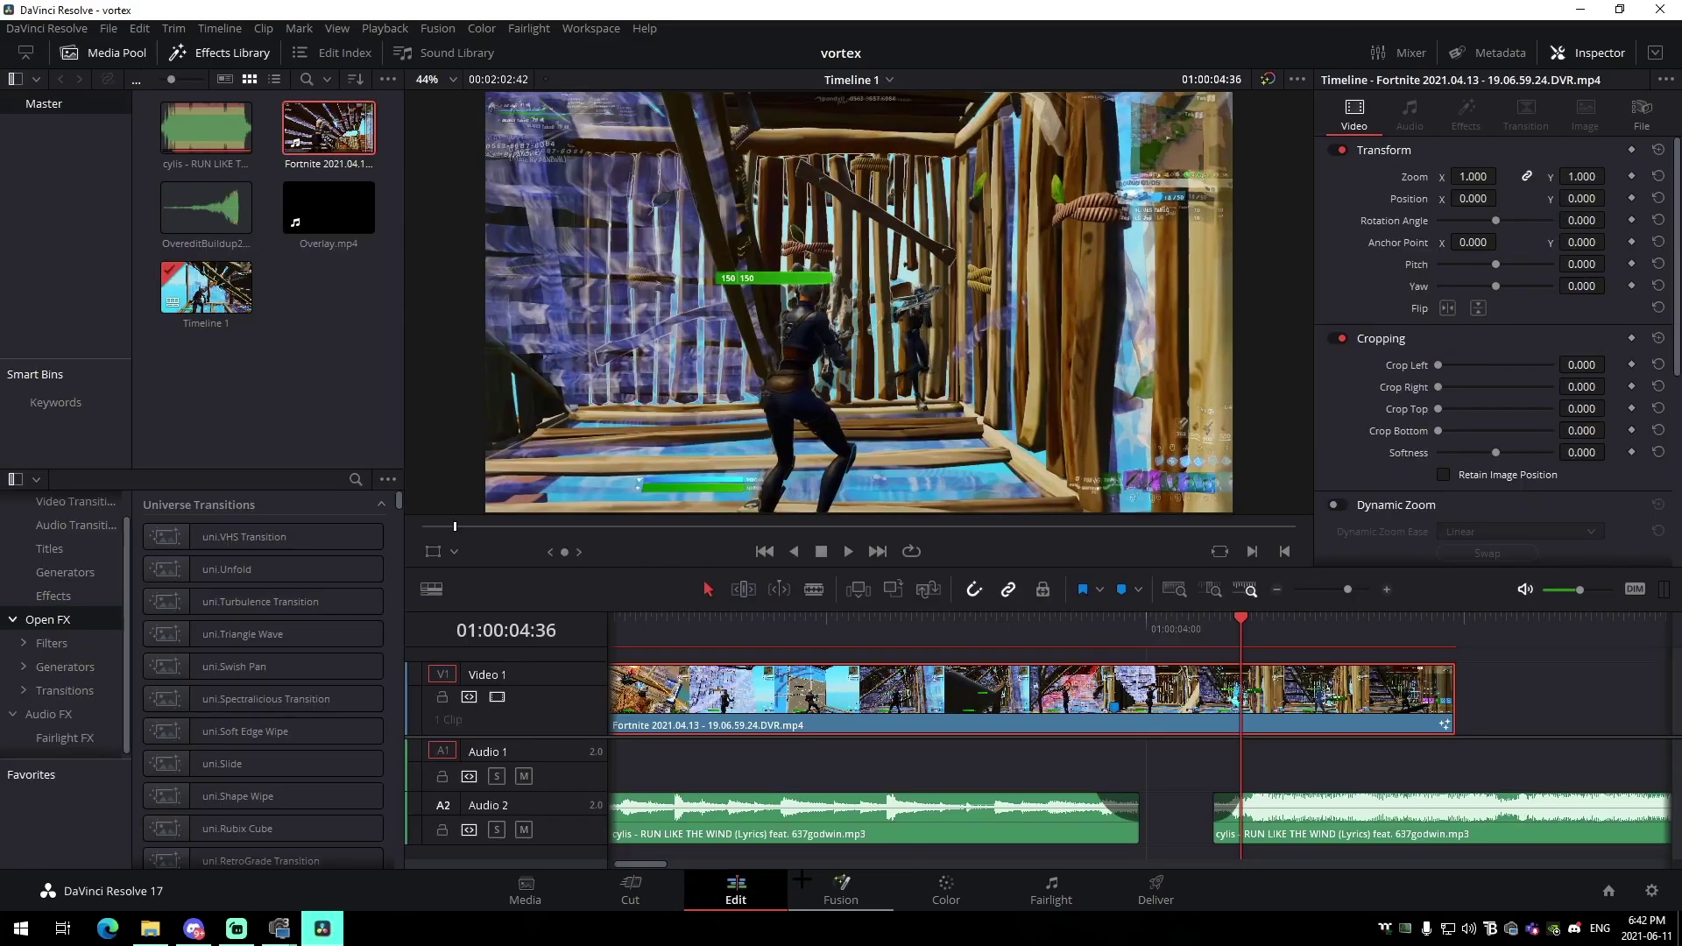
{"action": "left_click", "coordinate": [385, 28]}
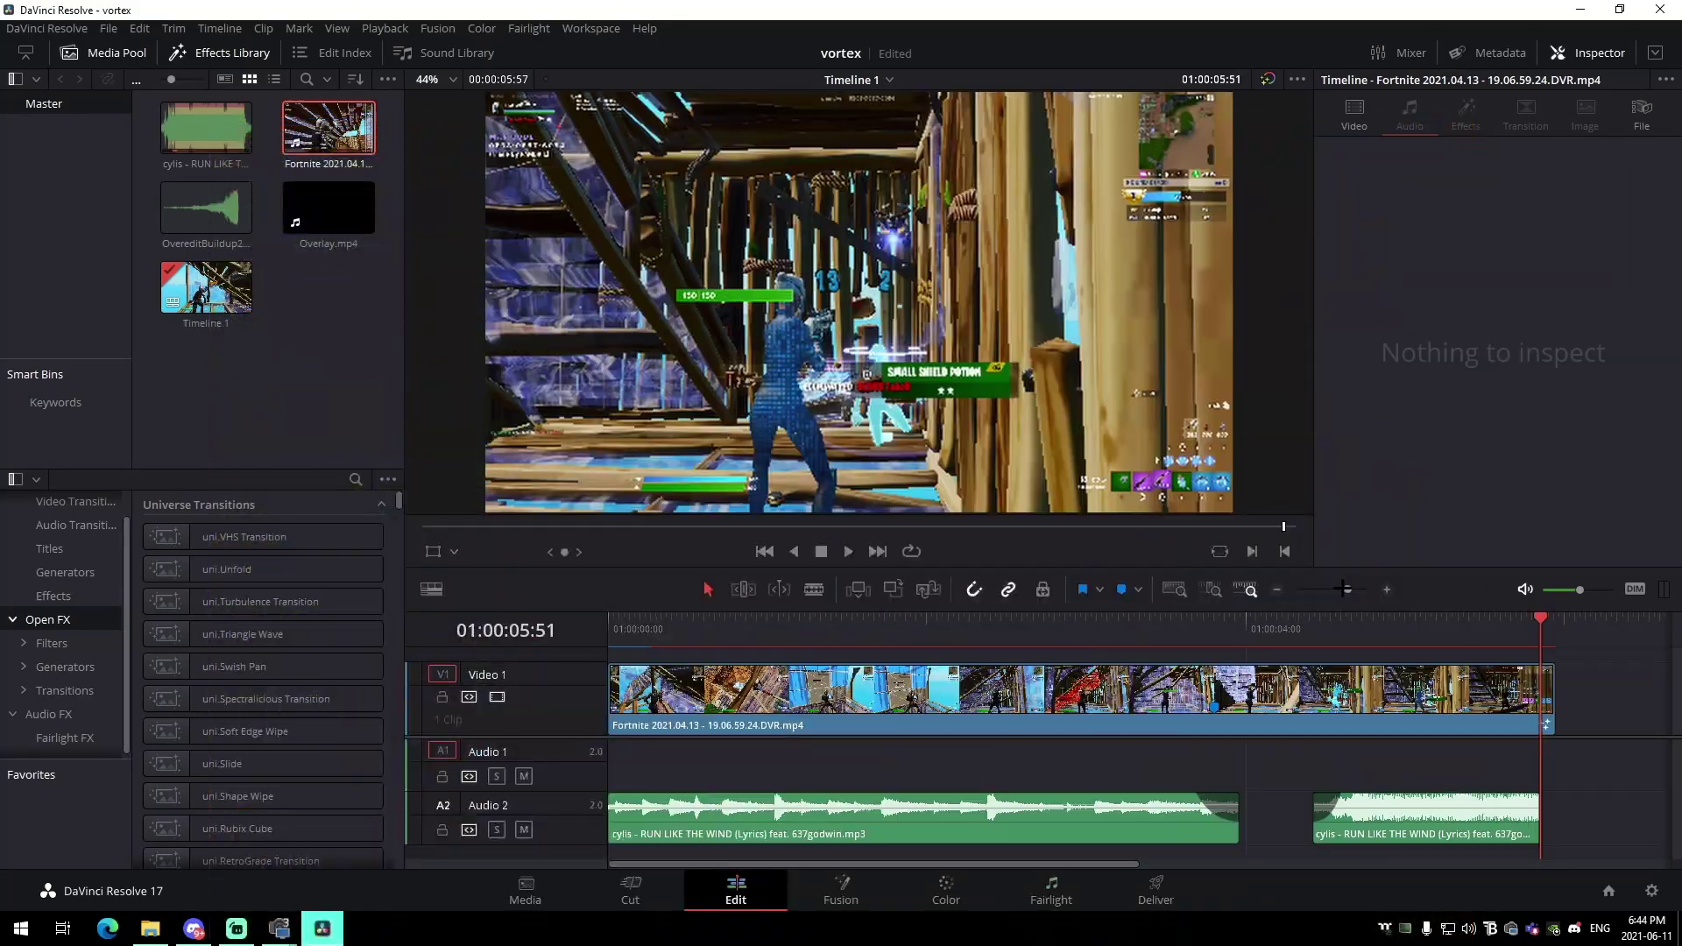
- Find the start of the Twixtor slowdown in Fusion and return to the editing timeline at 01:00:03:49
{"action": "left_click_drag", "start_coordinate": [1345, 589], "coordinate": [1348, 589]}
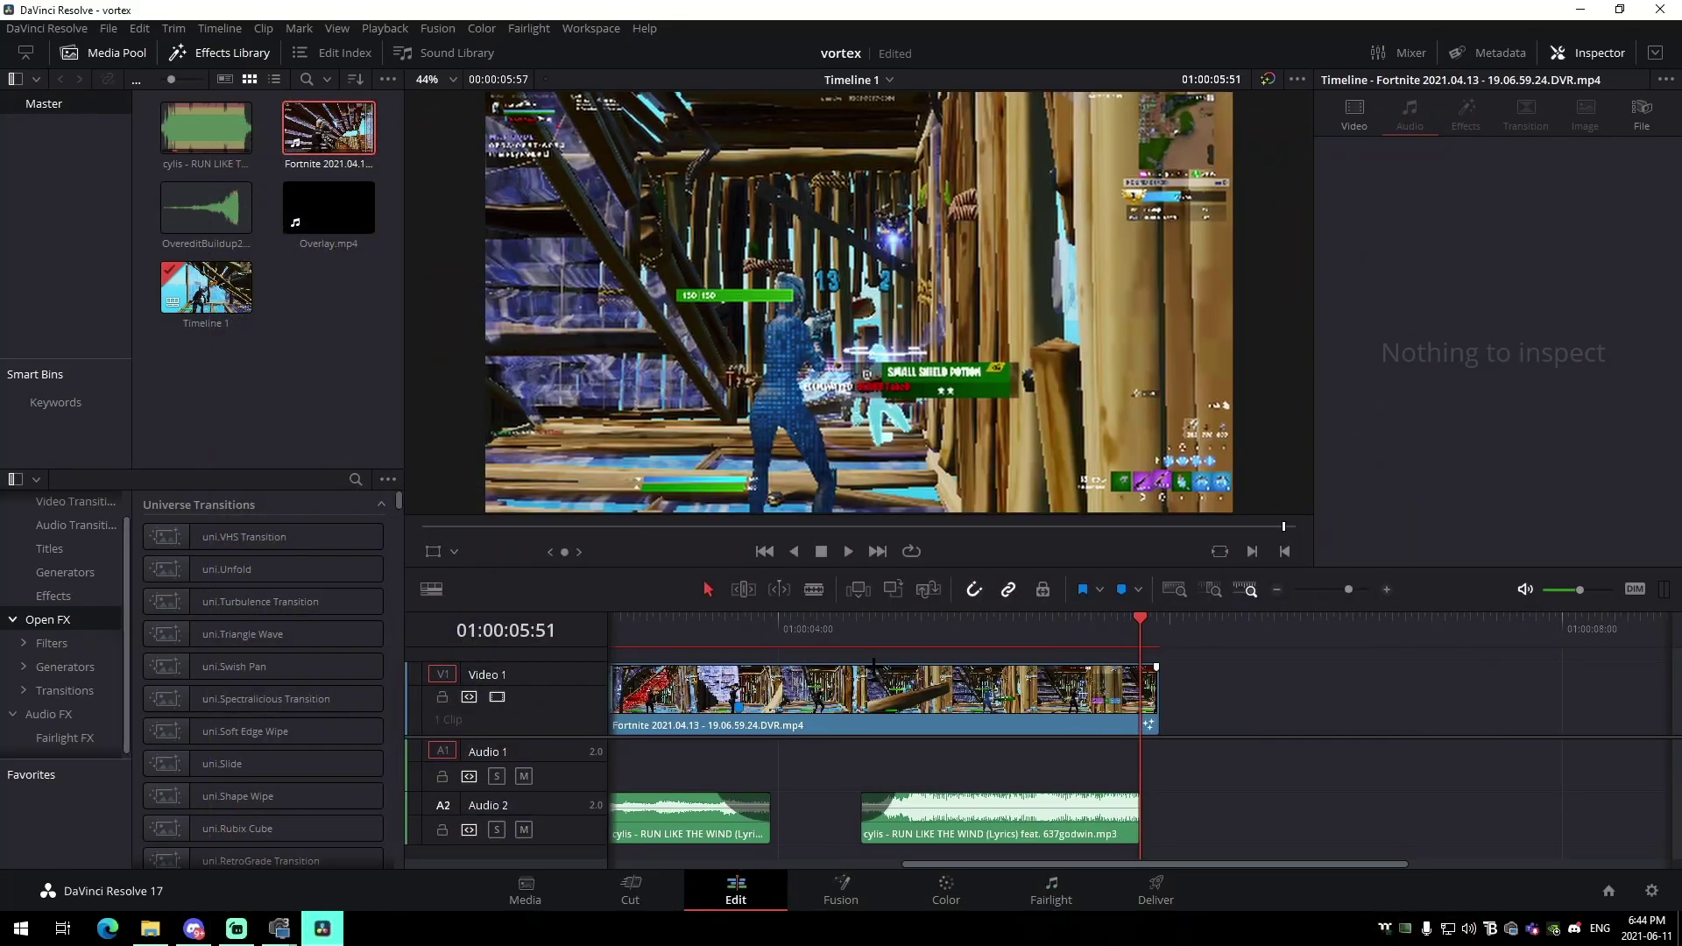
{"action": "left_click_drag", "start_coordinate": [677, 620], "coordinate": [687, 622]}
{"action": "left_click_drag", "start_coordinate": [842, 663], "coordinate": [974, 647]}
{"action": "left_click", "coordinate": [964, 698]}
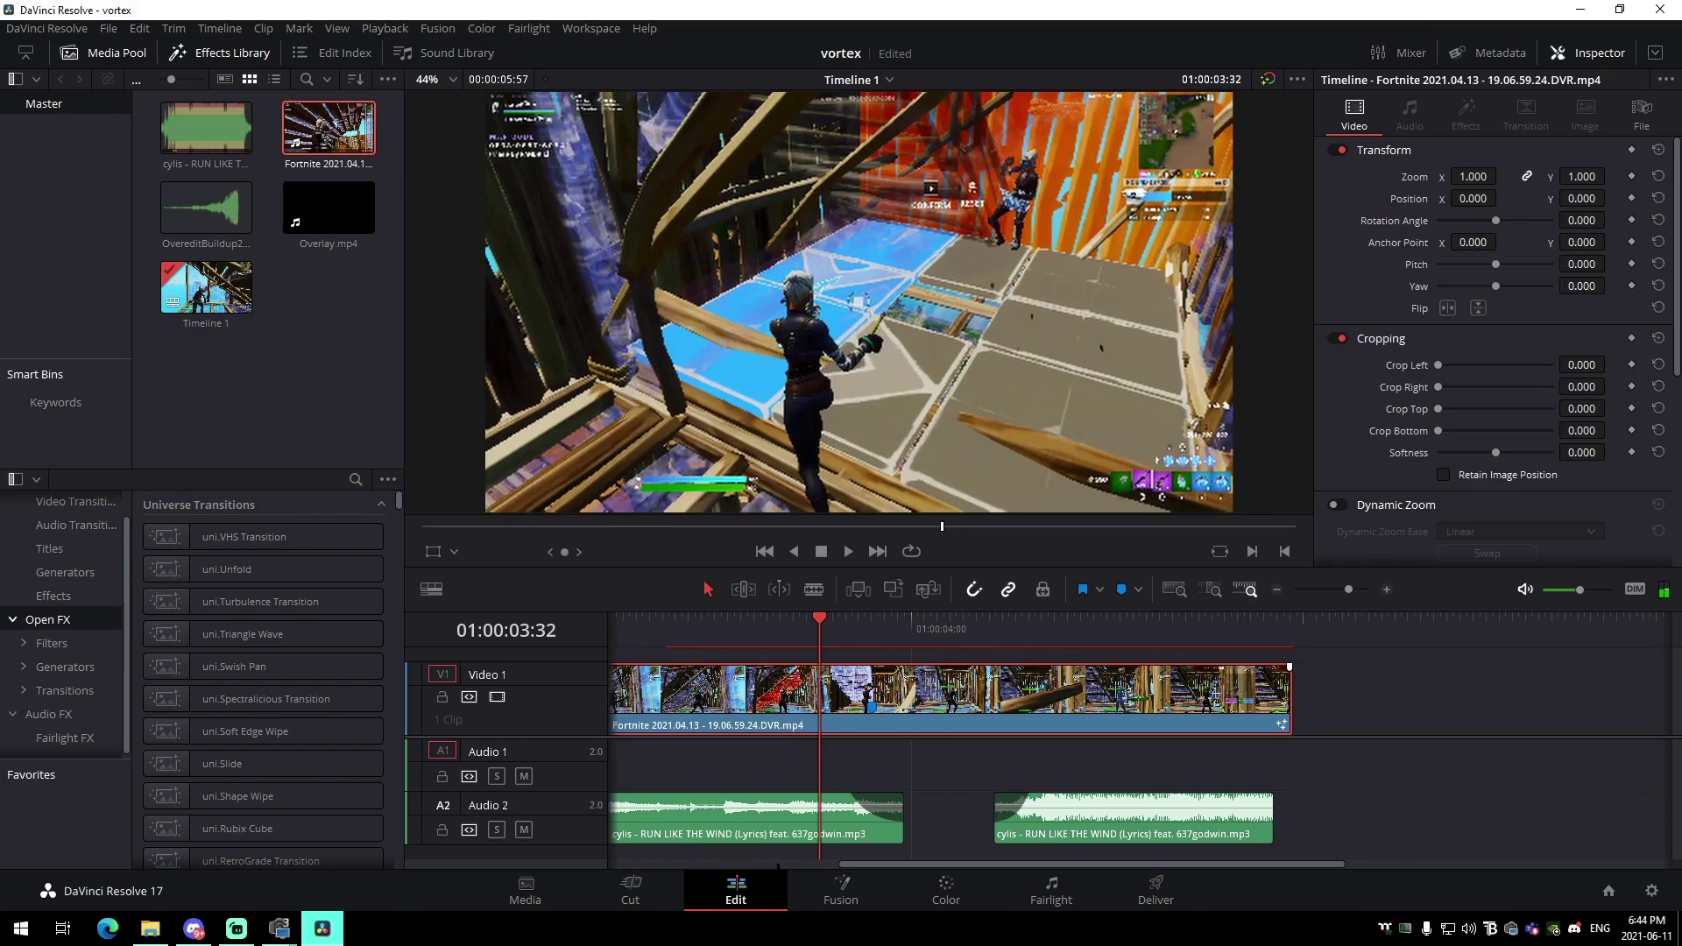
{"action": "left_click", "coordinate": [832, 895]}
{"action": "left_click", "coordinate": [828, 529]}
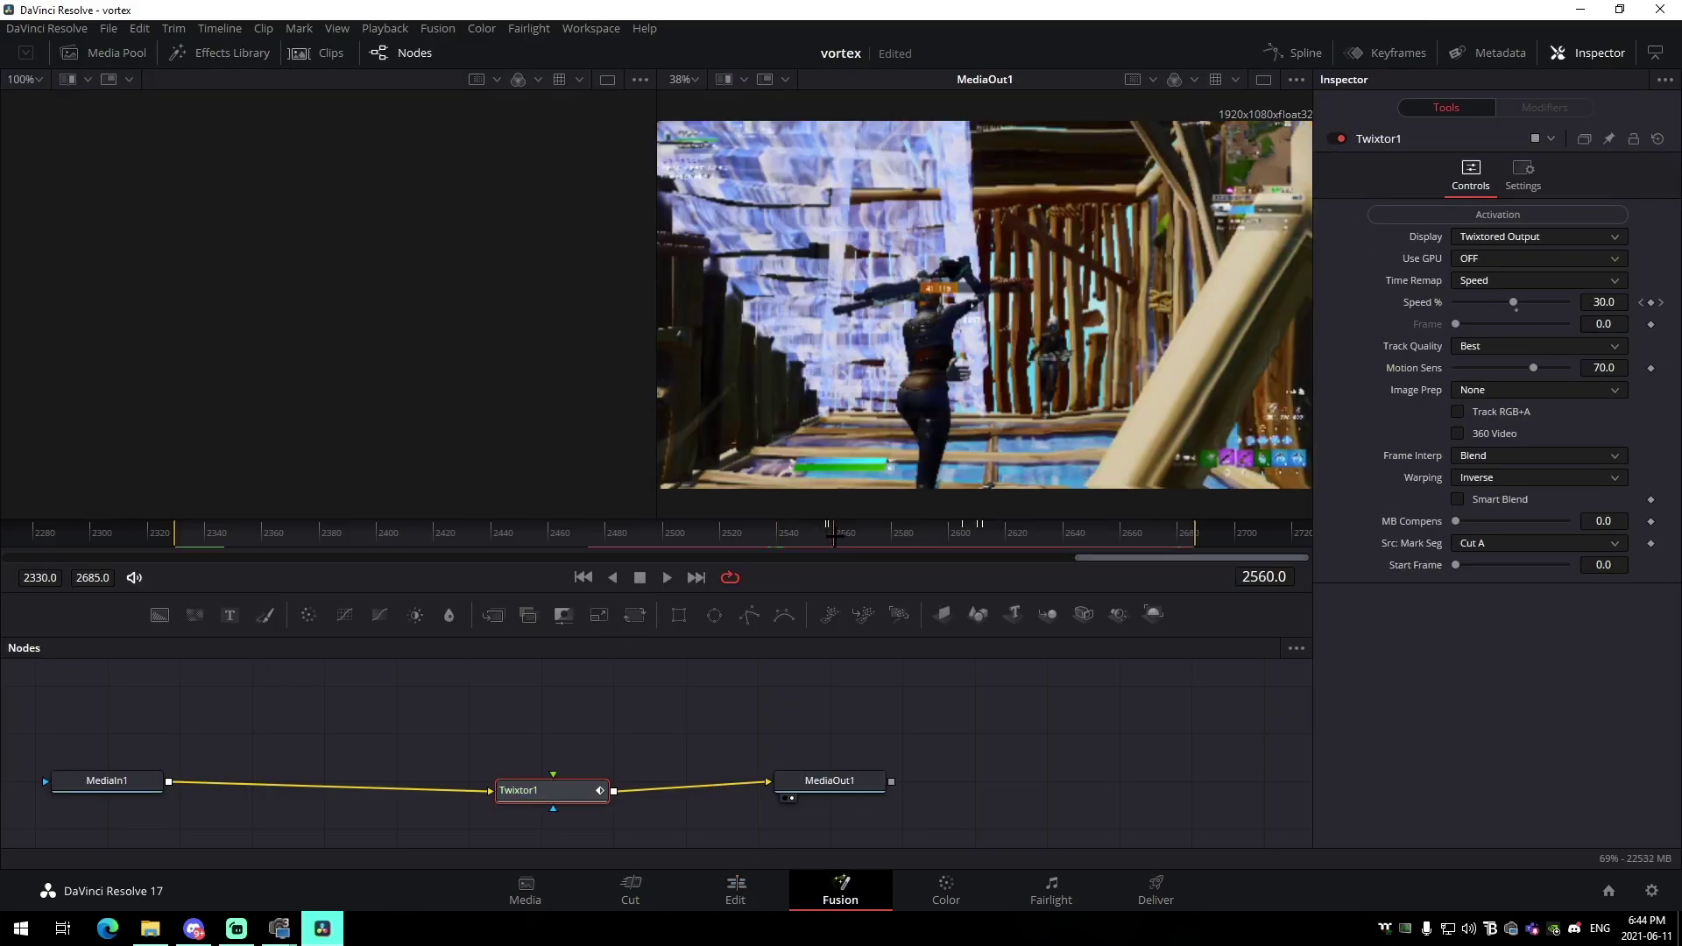
{"action": "left_click", "coordinate": [734, 894]}
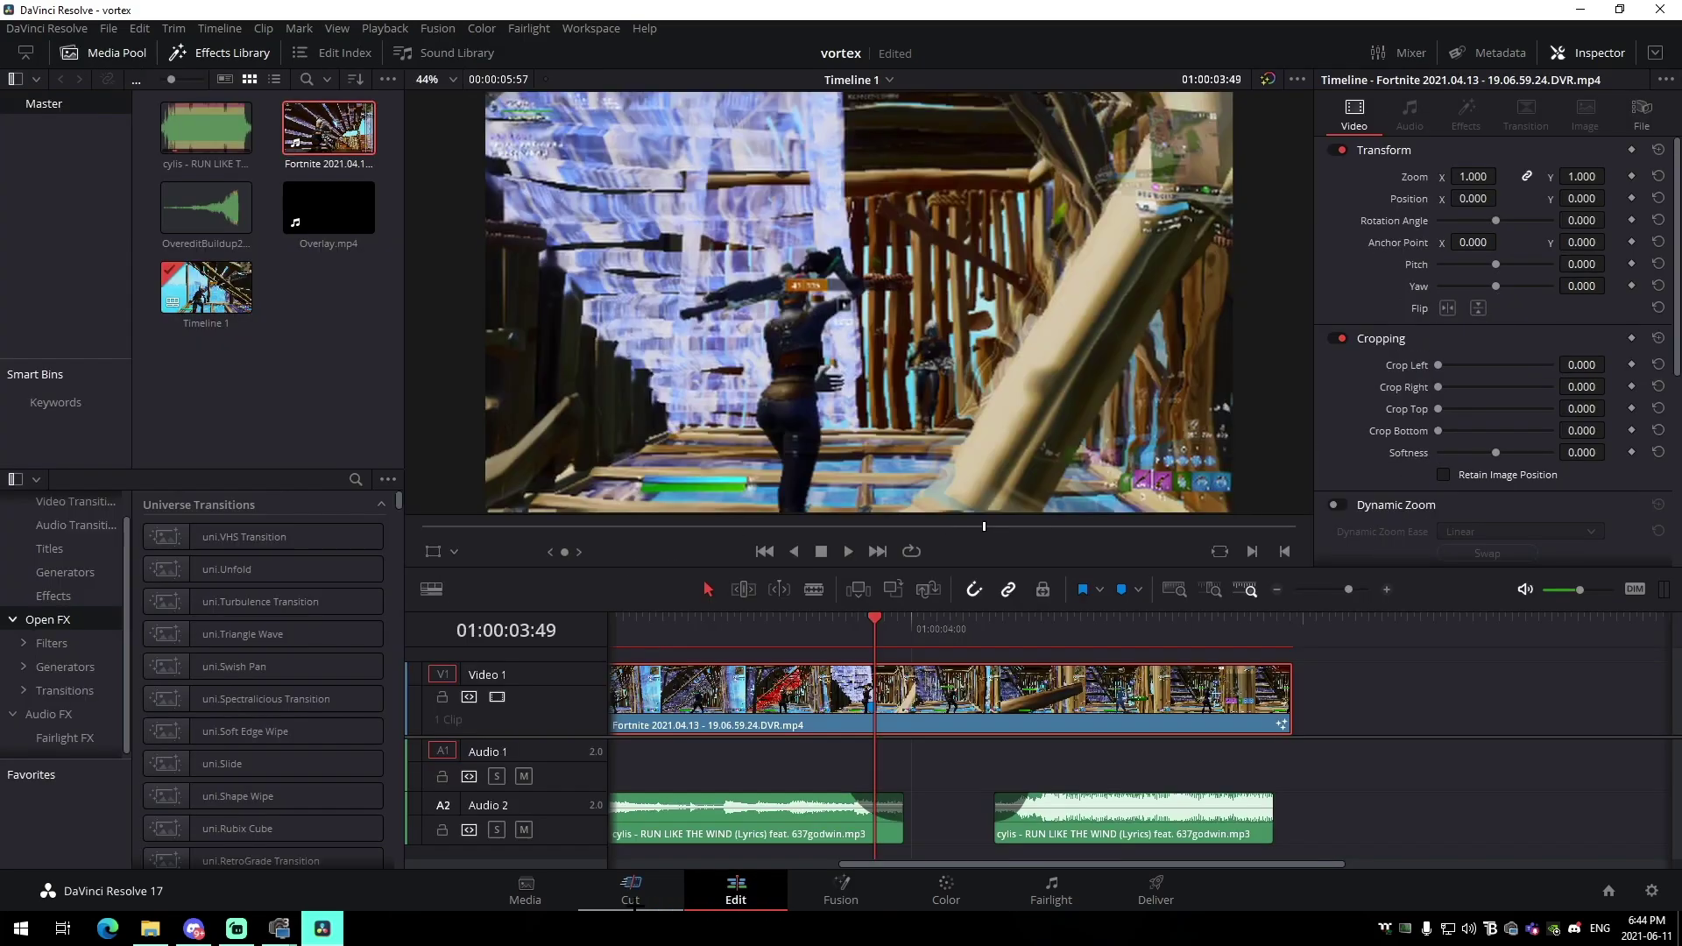
- Place Overlay.mp4 on Video 2 above the Fortnite clip and delete the overlay's audio
{"action": "left_click_drag", "start_coordinate": [328, 207], "coordinate": [1433, 757]}
{"action": "key", "text": "Delete"}
{"action": "left_click_drag", "start_coordinate": [1467, 687], "coordinate": [794, 652]}
- Shift Overlay.mp4 so its vortex plays at the slowdown, and trim its end to about 01:00:05:00
{"action": "left_click_drag", "start_coordinate": [1344, 589], "coordinate": [1341, 589]}
{"action": "scroll", "coordinate": [1054, 707], "scroll_direction": "up", "scroll_amount": 4}
{"action": "scroll", "coordinate": [973, 702], "scroll_direction": "down", "scroll_amount": 2}
{"action": "scroll", "coordinate": [973, 703], "scroll_direction": "down", "scroll_amount": 1}
{"action": "left_click_drag", "start_coordinate": [908, 677], "coordinate": [888, 678]}
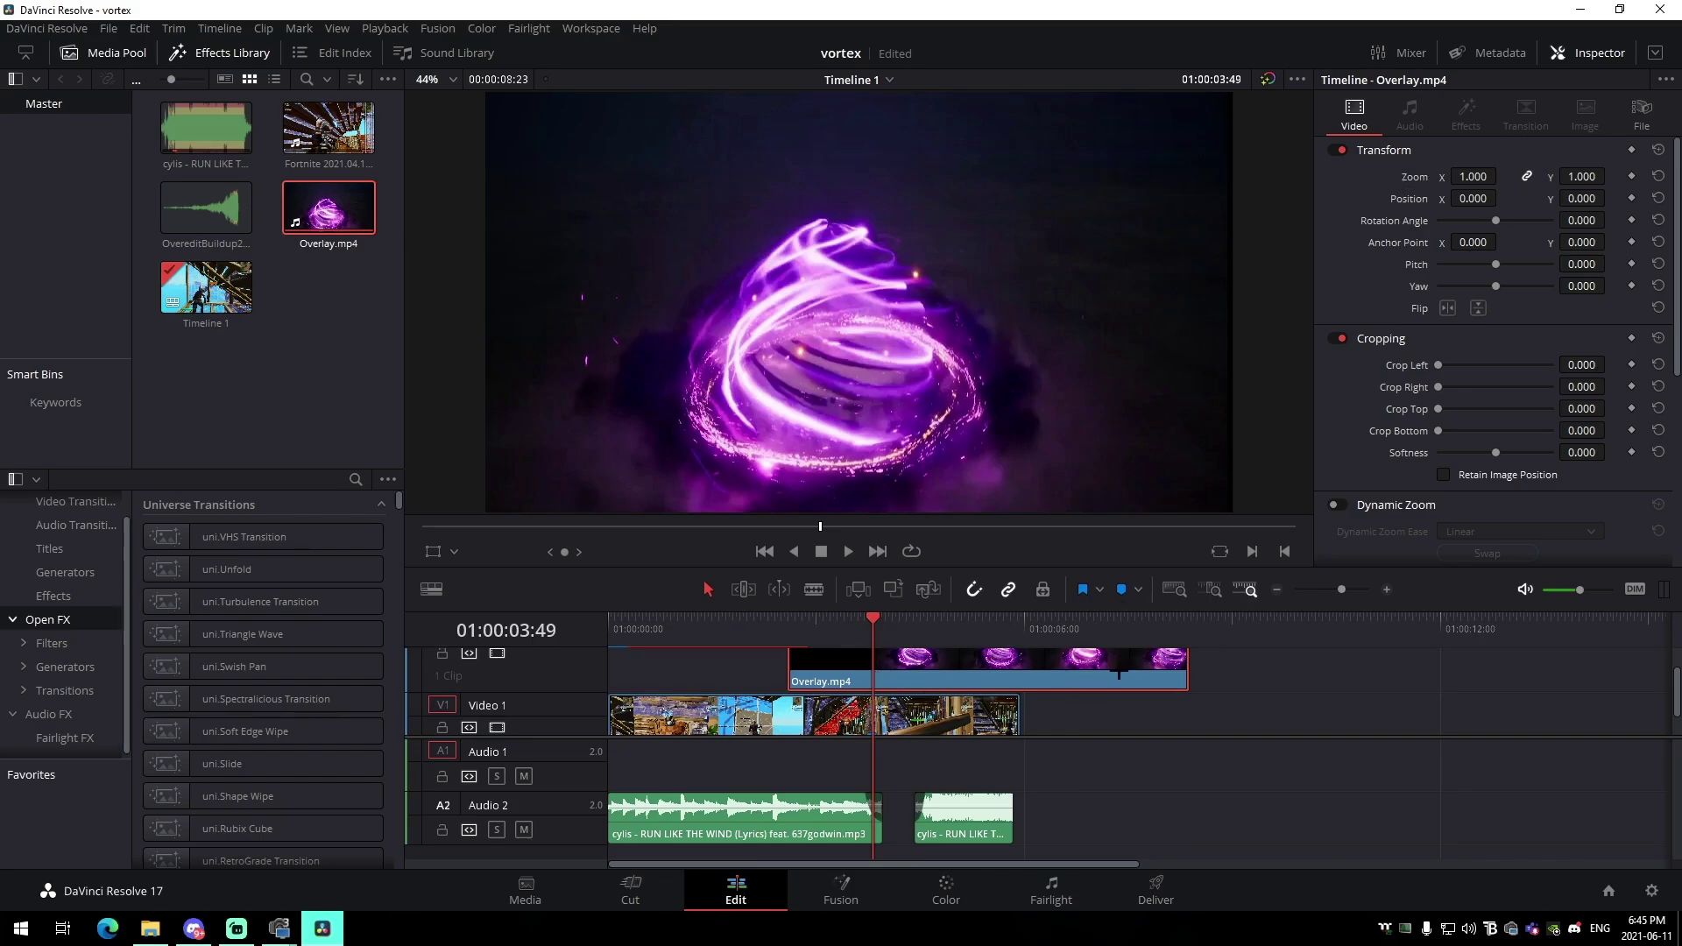
{"action": "left_click_drag", "start_coordinate": [1192, 657], "coordinate": [953, 657]}
- Set the composite mode of Overlay.mp4 to Add
{"action": "left_click_drag", "start_coordinate": [1341, 590], "coordinate": [1348, 590]}
{"action": "left_click", "coordinate": [1161, 706]}
{"action": "left_click", "coordinate": [1159, 683]}
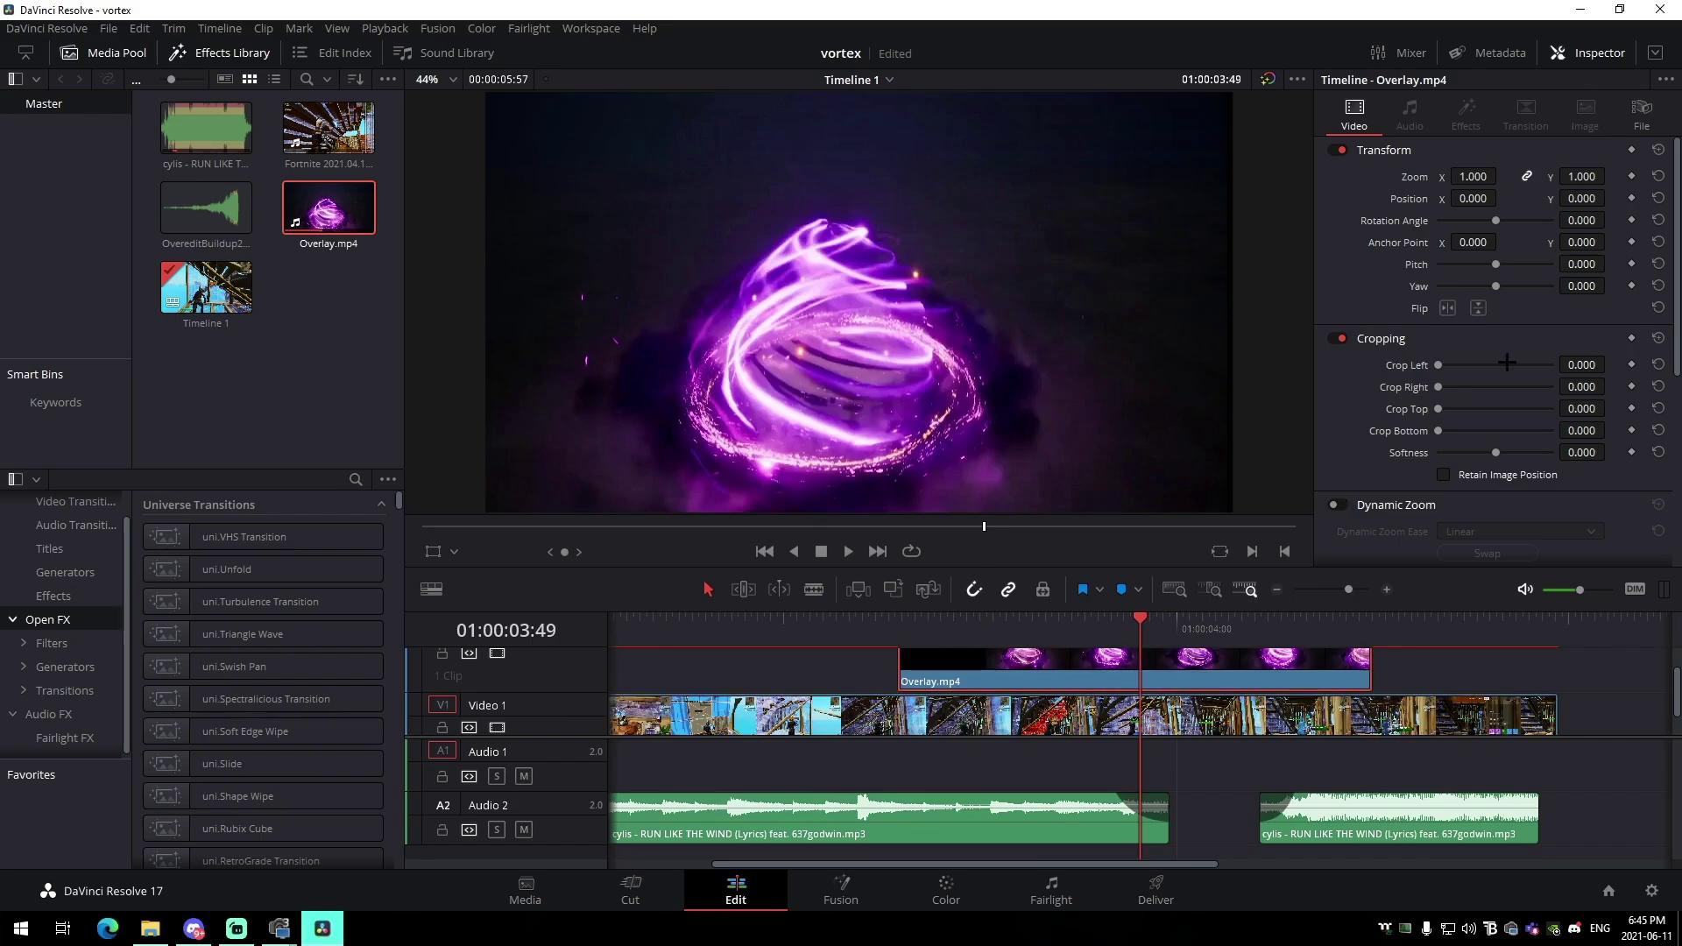
{"action": "scroll", "coordinate": [1507, 362], "scroll_direction": "down", "scroll_amount": 5}
{"action": "left_click", "coordinate": [1472, 271]}
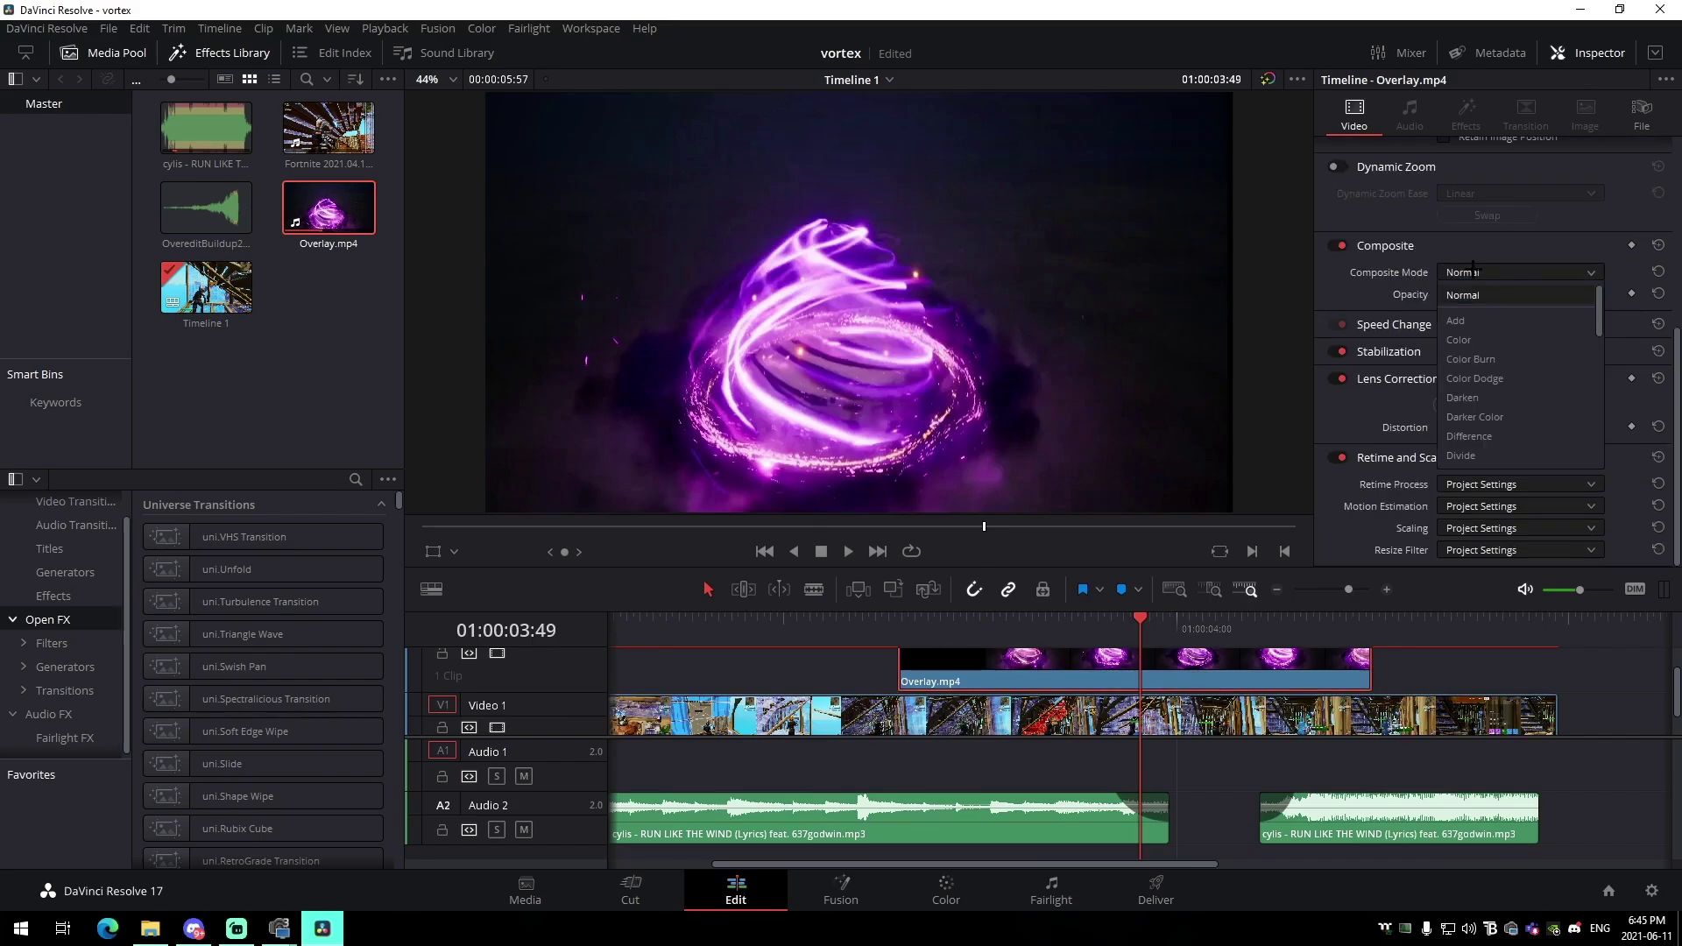
{"action": "left_click", "coordinate": [1475, 315]}
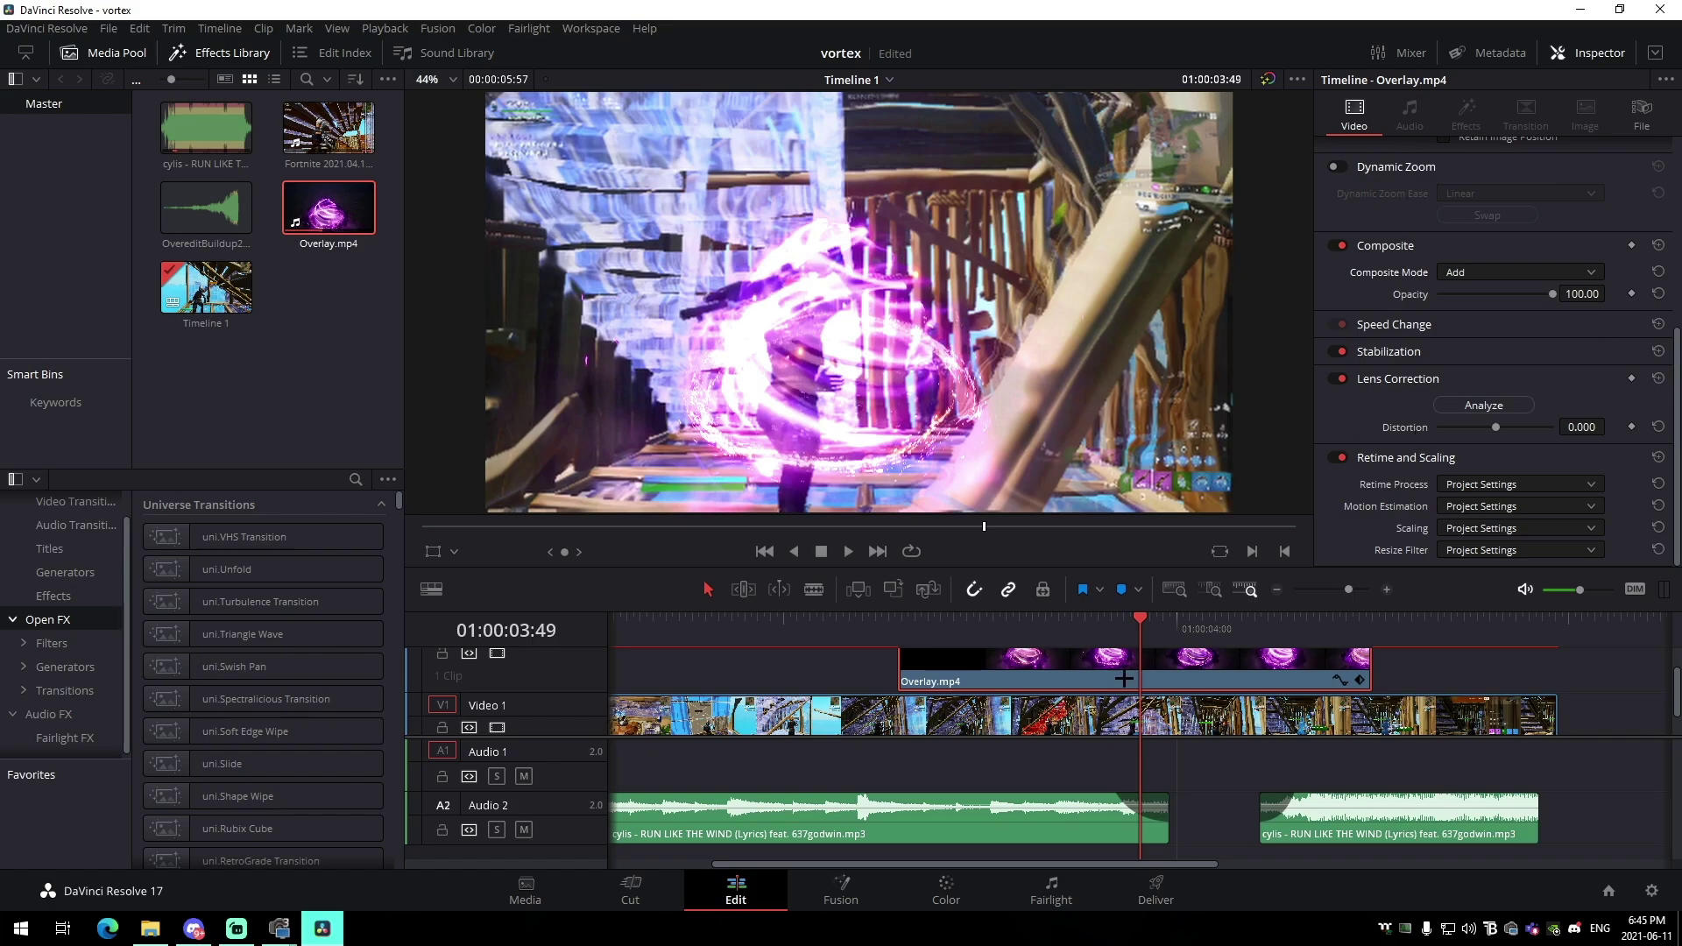
- Try keyframing the Fortnite clip's opacity at 100 at timecode 01:00:03:58
{"action": "key", "text": "shift+5"}
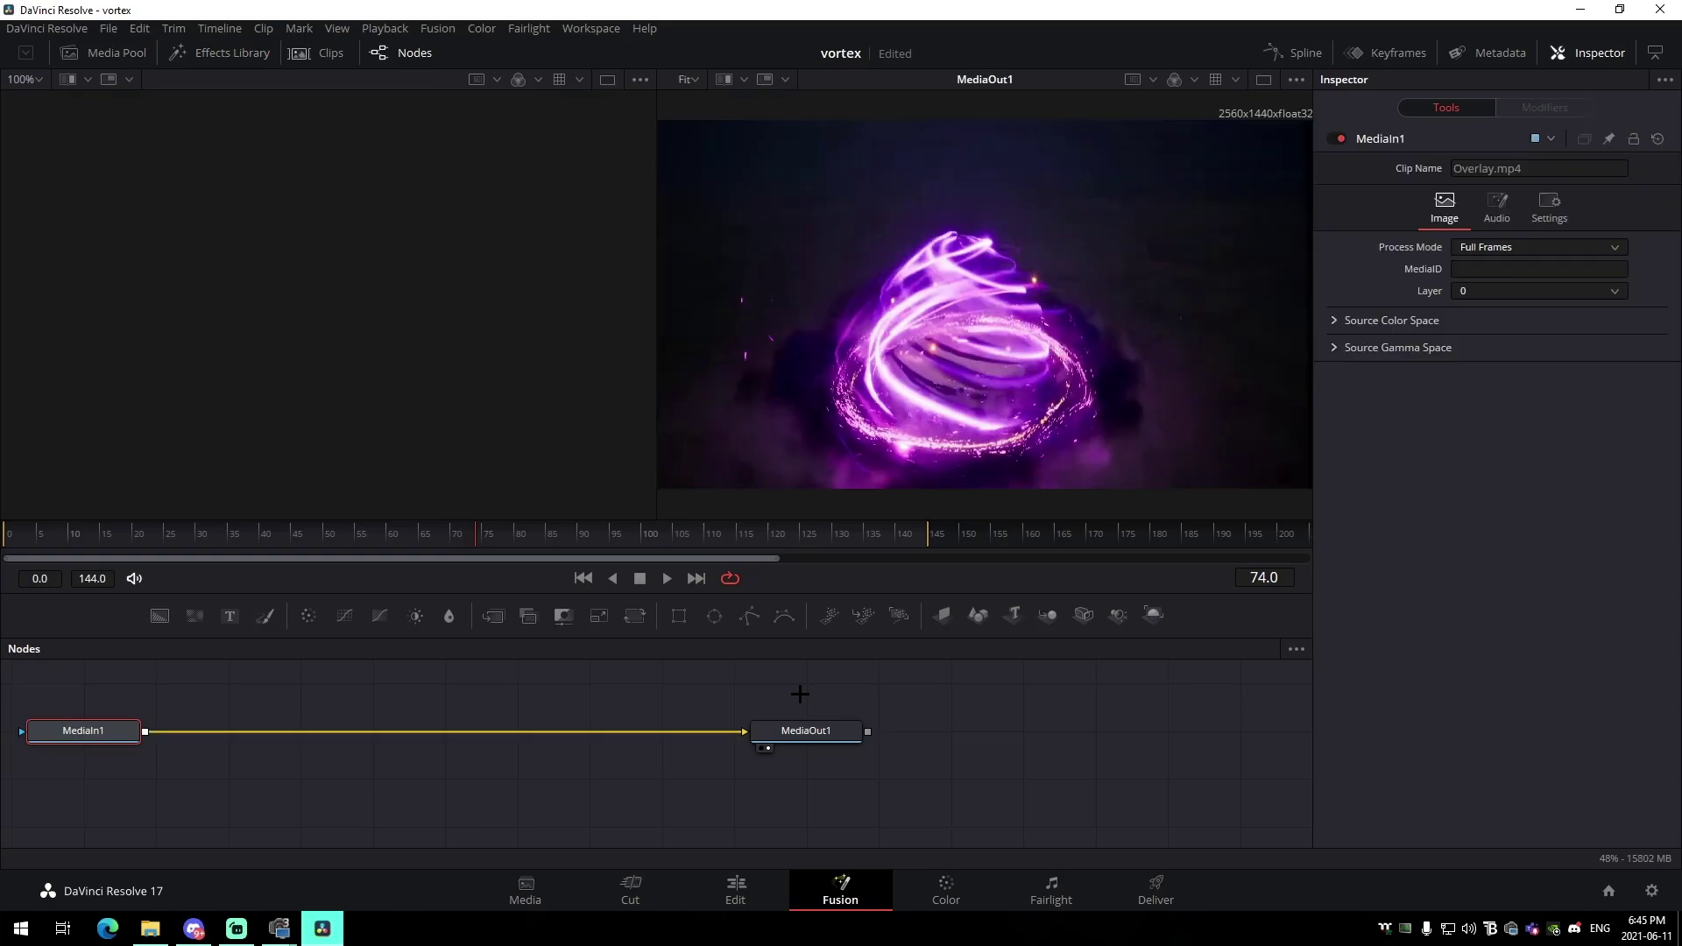
{"action": "left_click", "coordinate": [741, 880]}
{"action": "left_click_drag", "start_coordinate": [1138, 620], "coordinate": [1162, 619]}
{"action": "left_click", "coordinate": [1213, 717]}
{"action": "scroll", "coordinate": [1422, 321], "scroll_direction": "up", "scroll_amount": 5}
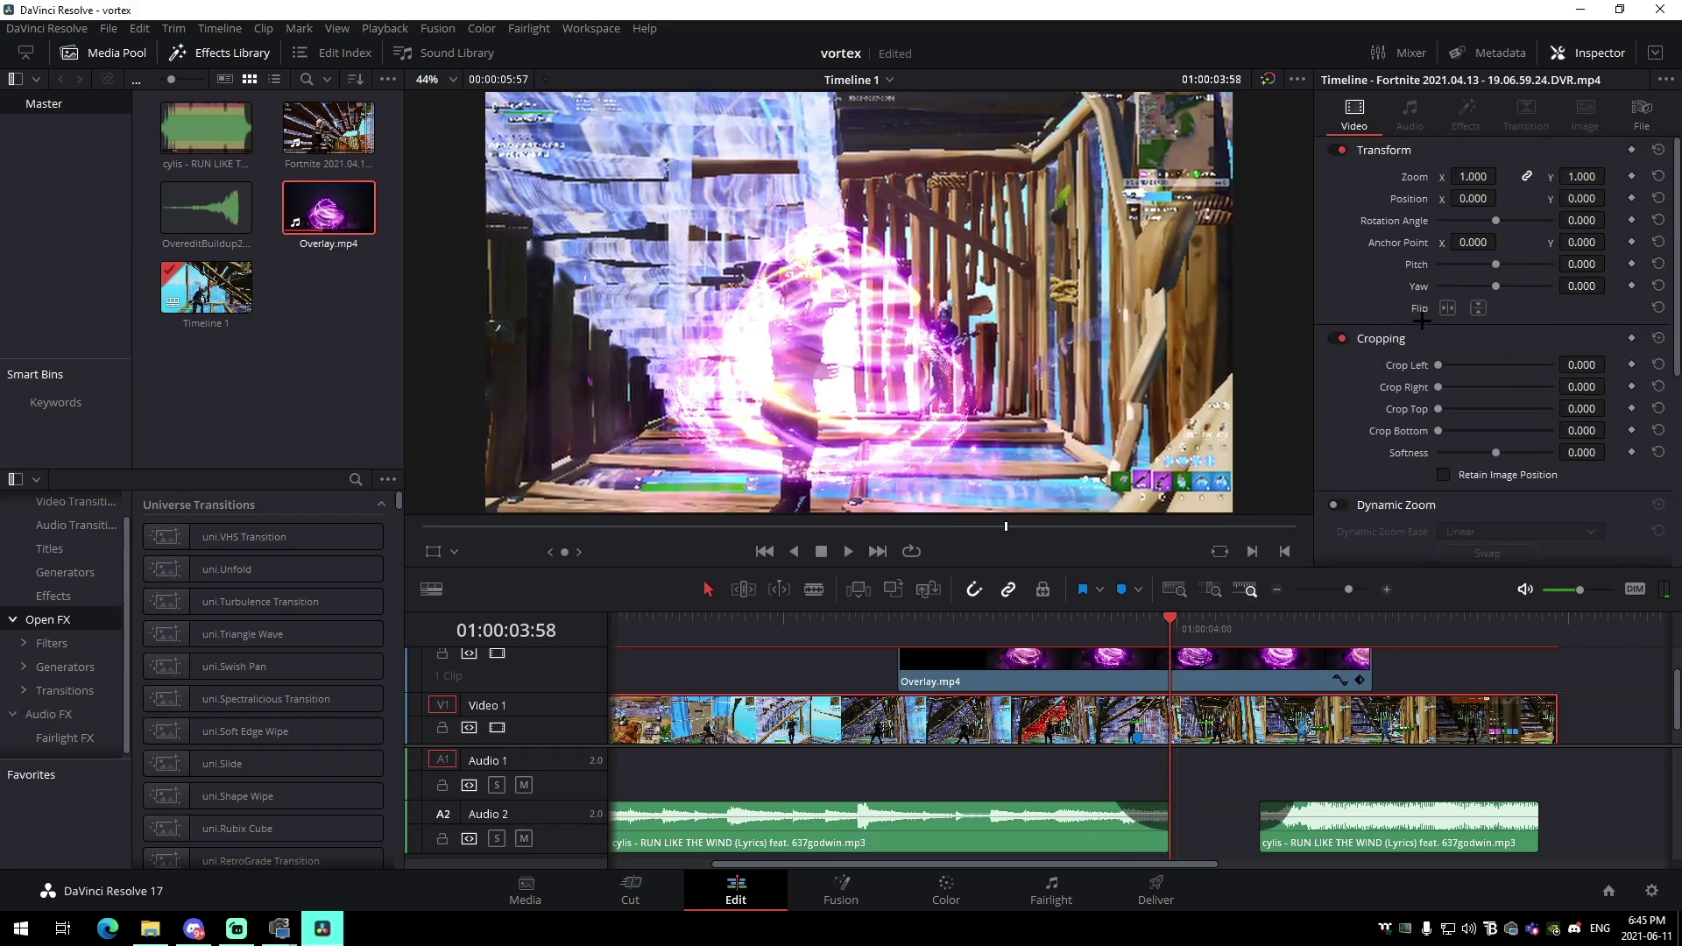
{"action": "scroll", "coordinate": [1423, 346], "scroll_direction": "down", "scroll_amount": 6}
{"action": "scroll", "coordinate": [1442, 396], "scroll_direction": "up", "scroll_amount": 4}
{"action": "scroll", "coordinate": [1442, 396], "scroll_direction": "down", "scroll_amount": 3}
{"action": "left_click", "coordinate": [1631, 293]}
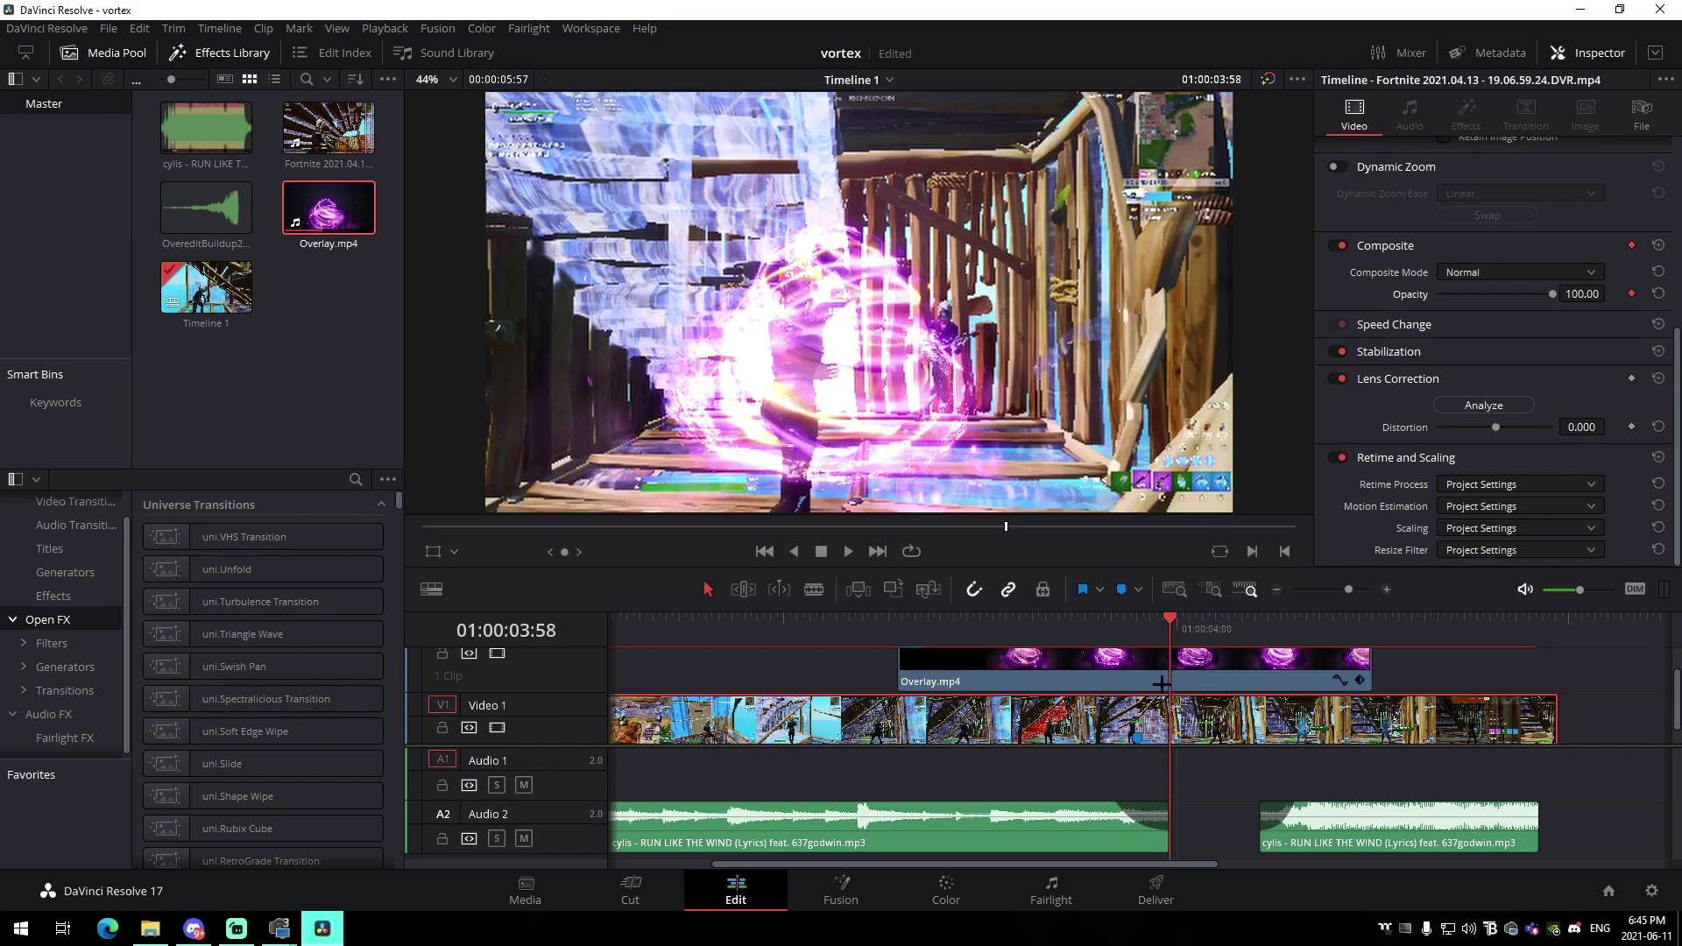
- Set the Fortnite clip's opacity to 0 at timecode 01:00:03:46 to try a fade-in
{"action": "left_click_drag", "start_coordinate": [1087, 632], "coordinate": [1160, 645]}
{"action": "key", "text": "Left"}
{"action": "key", "text": "Left"}
{"action": "key", "text": "Left"}
{"action": "key", "text": "Left"}
{"action": "key", "text": "Left"}
{"action": "key", "text": "Left"}
{"action": "key", "text": "Left"}
{"action": "key", "text": "Left"}
{"action": "key", "text": "Left"}
{"action": "key", "text": "Left"}
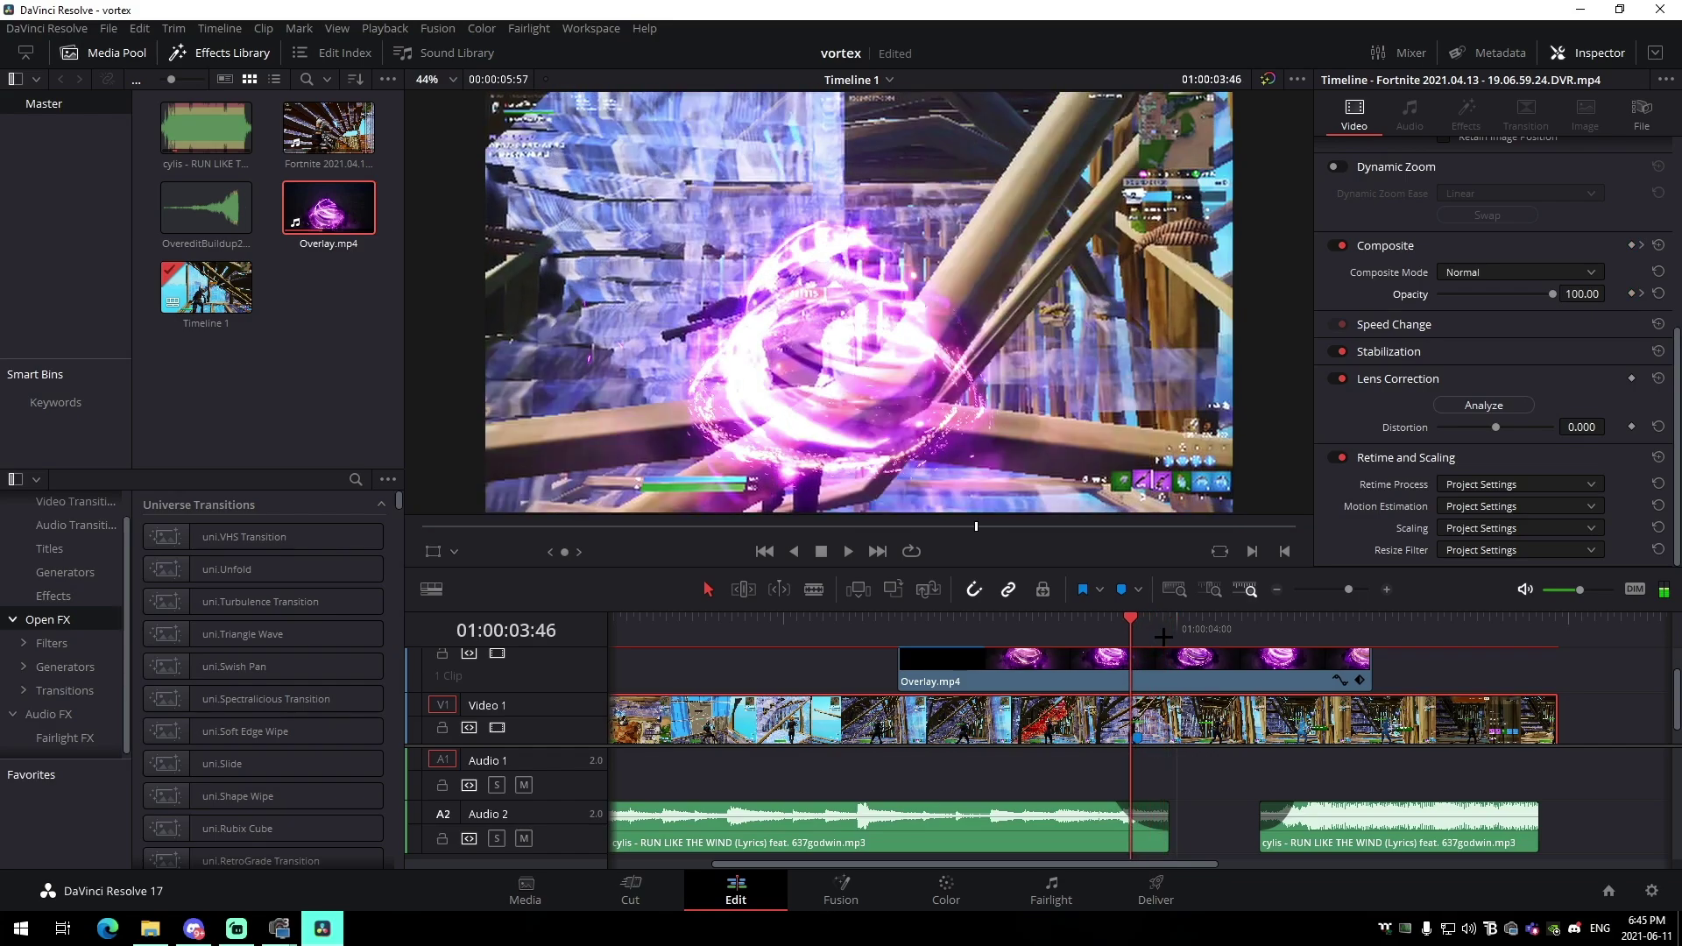
{"action": "left_click_drag", "start_coordinate": [1560, 293], "coordinate": [1111, 356]}
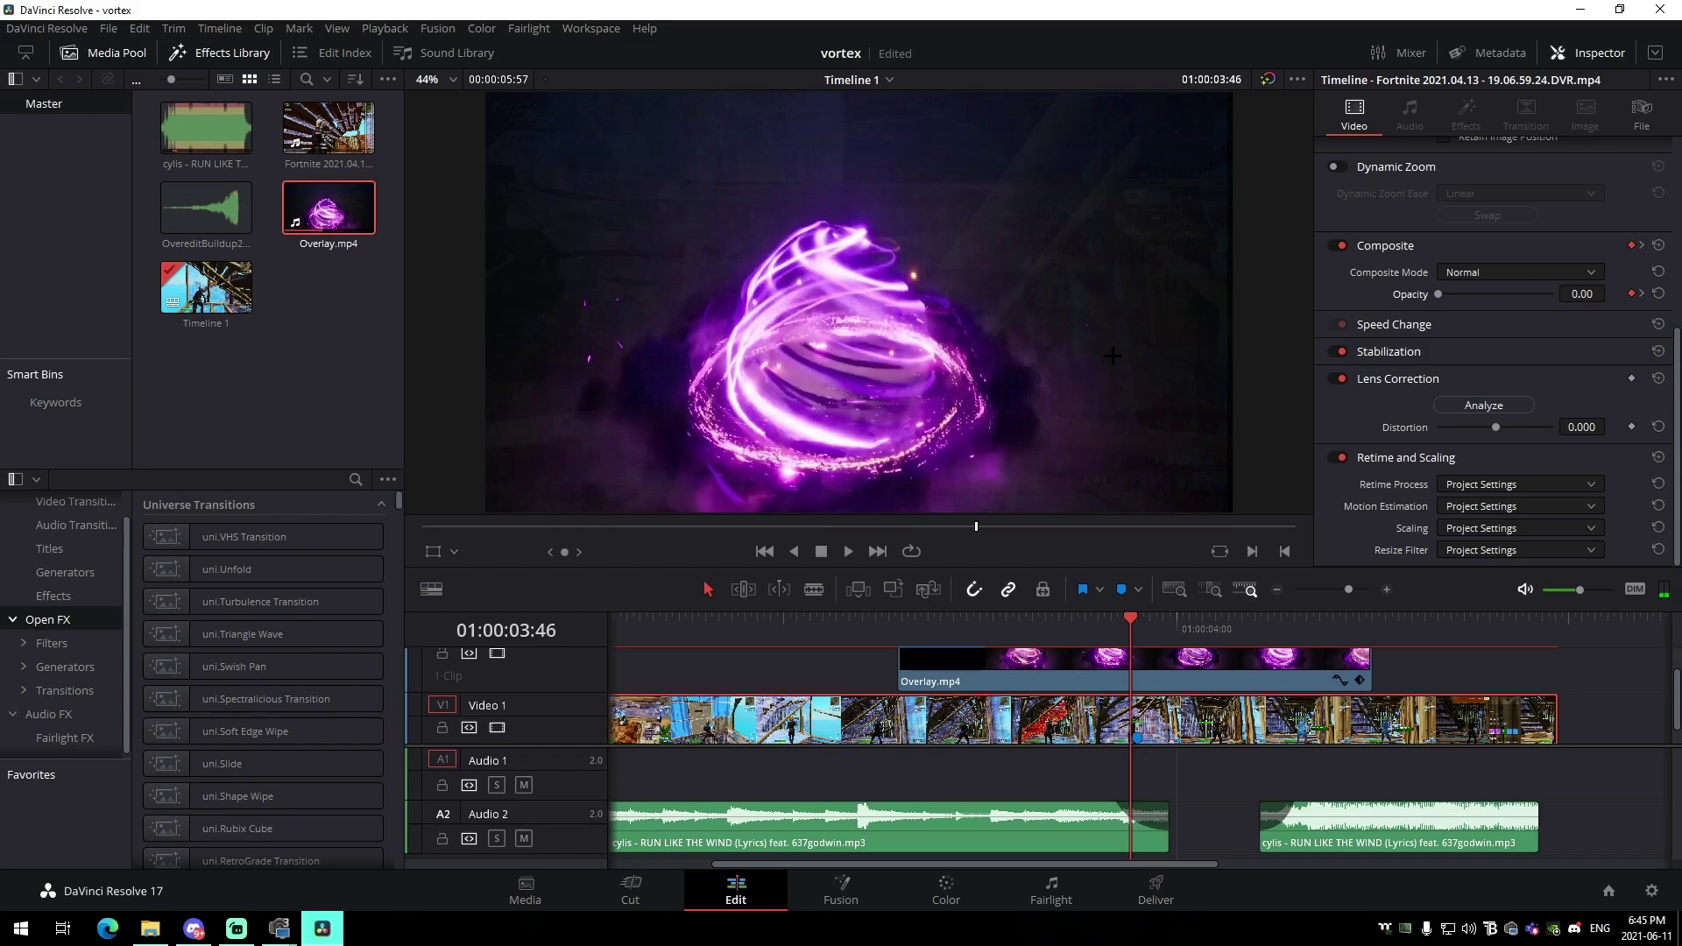
- Undo the opacity fade on the Fortnite clip, keeping its composite mode at Normal
{"action": "left_click", "coordinate": [1483, 273]}
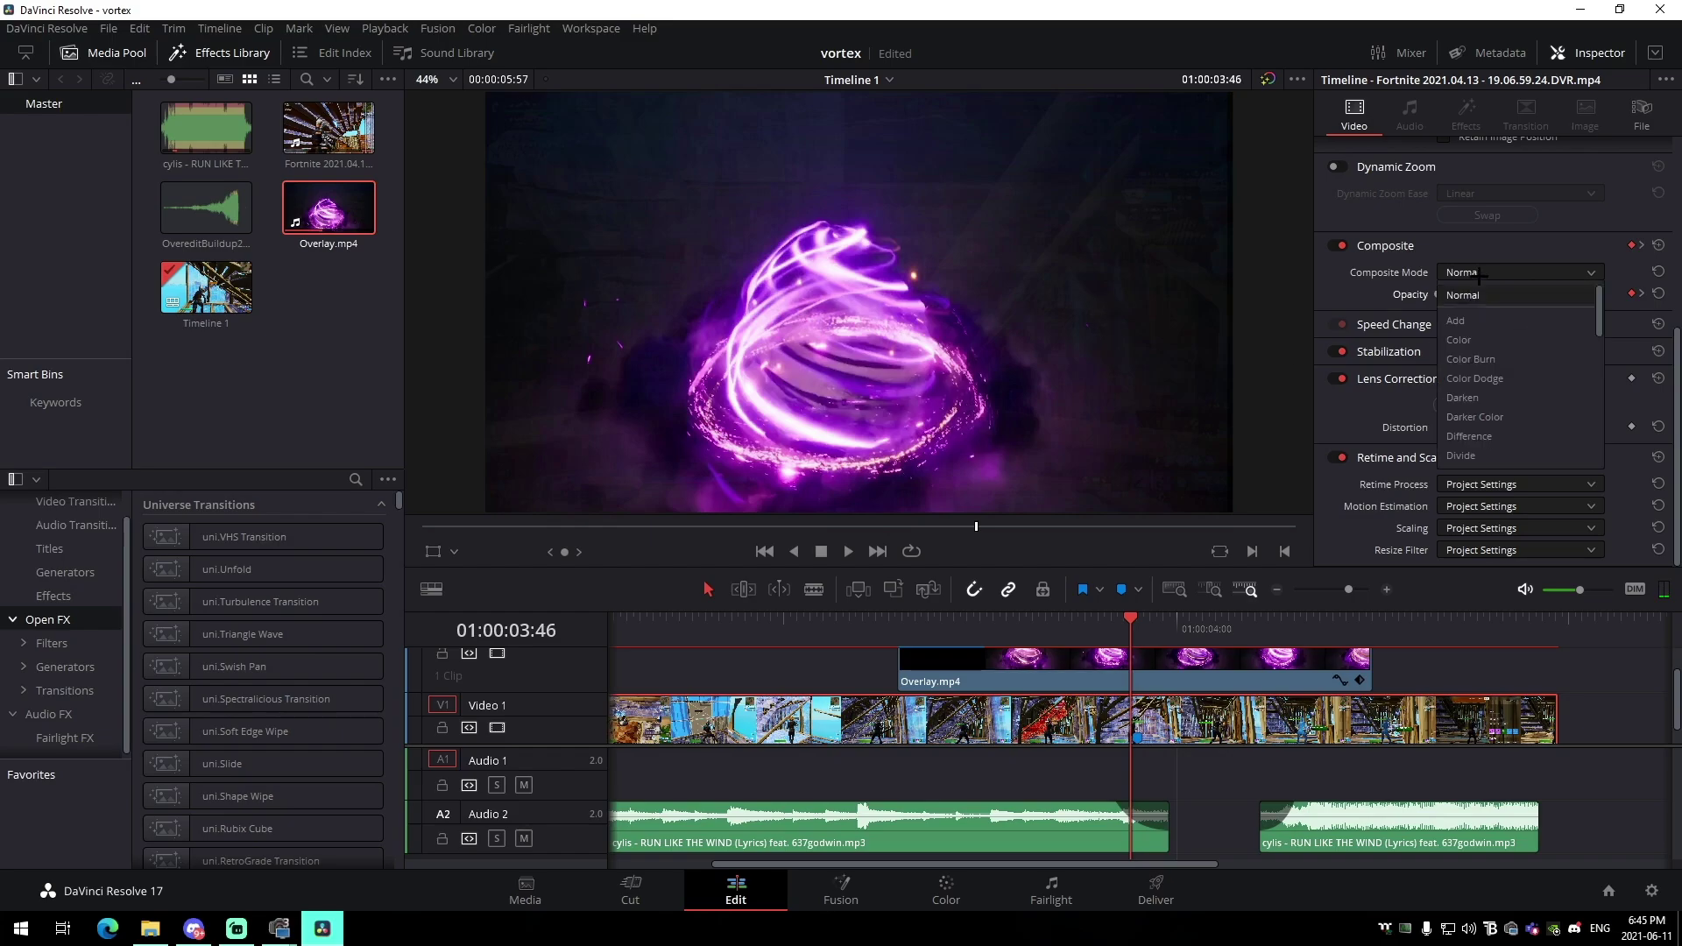
{"action": "left_click", "coordinate": [1471, 319]}
{"action": "left_click", "coordinate": [1158, 714]}
{"action": "left_click", "coordinate": [1639, 293]}
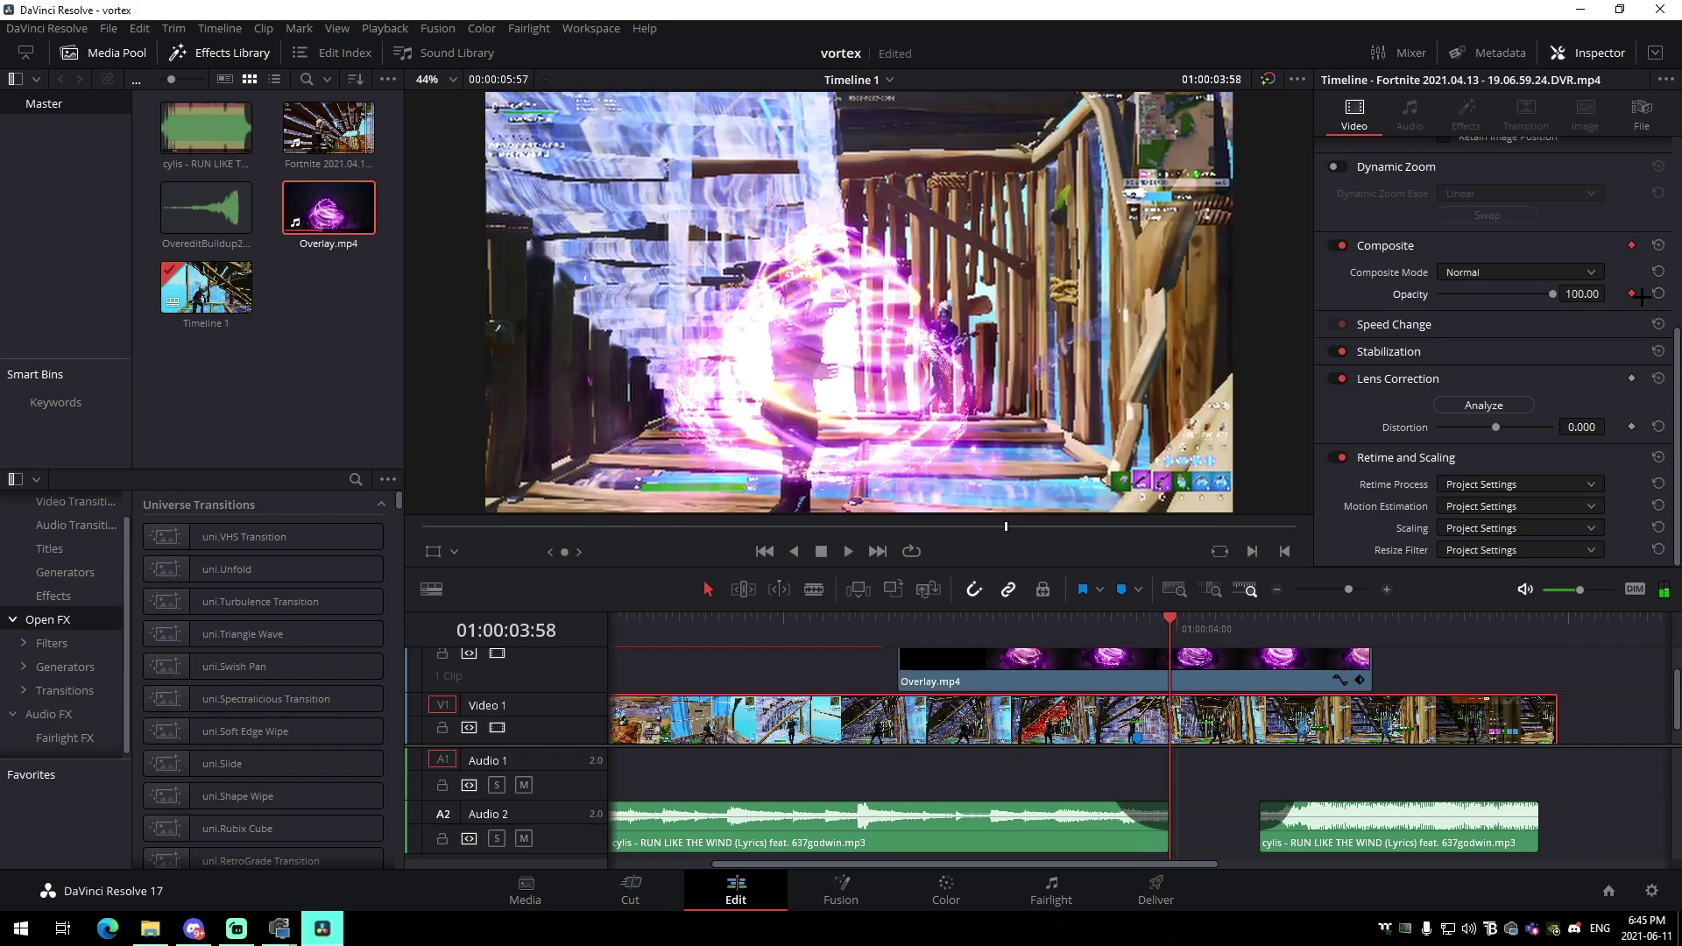
- Fade in Overlay.mp4 by keyframing its opacity at 100 at 01:00:03:58 and at 0 at 01:00:03:46
{"action": "left_click", "coordinate": [1253, 678]}
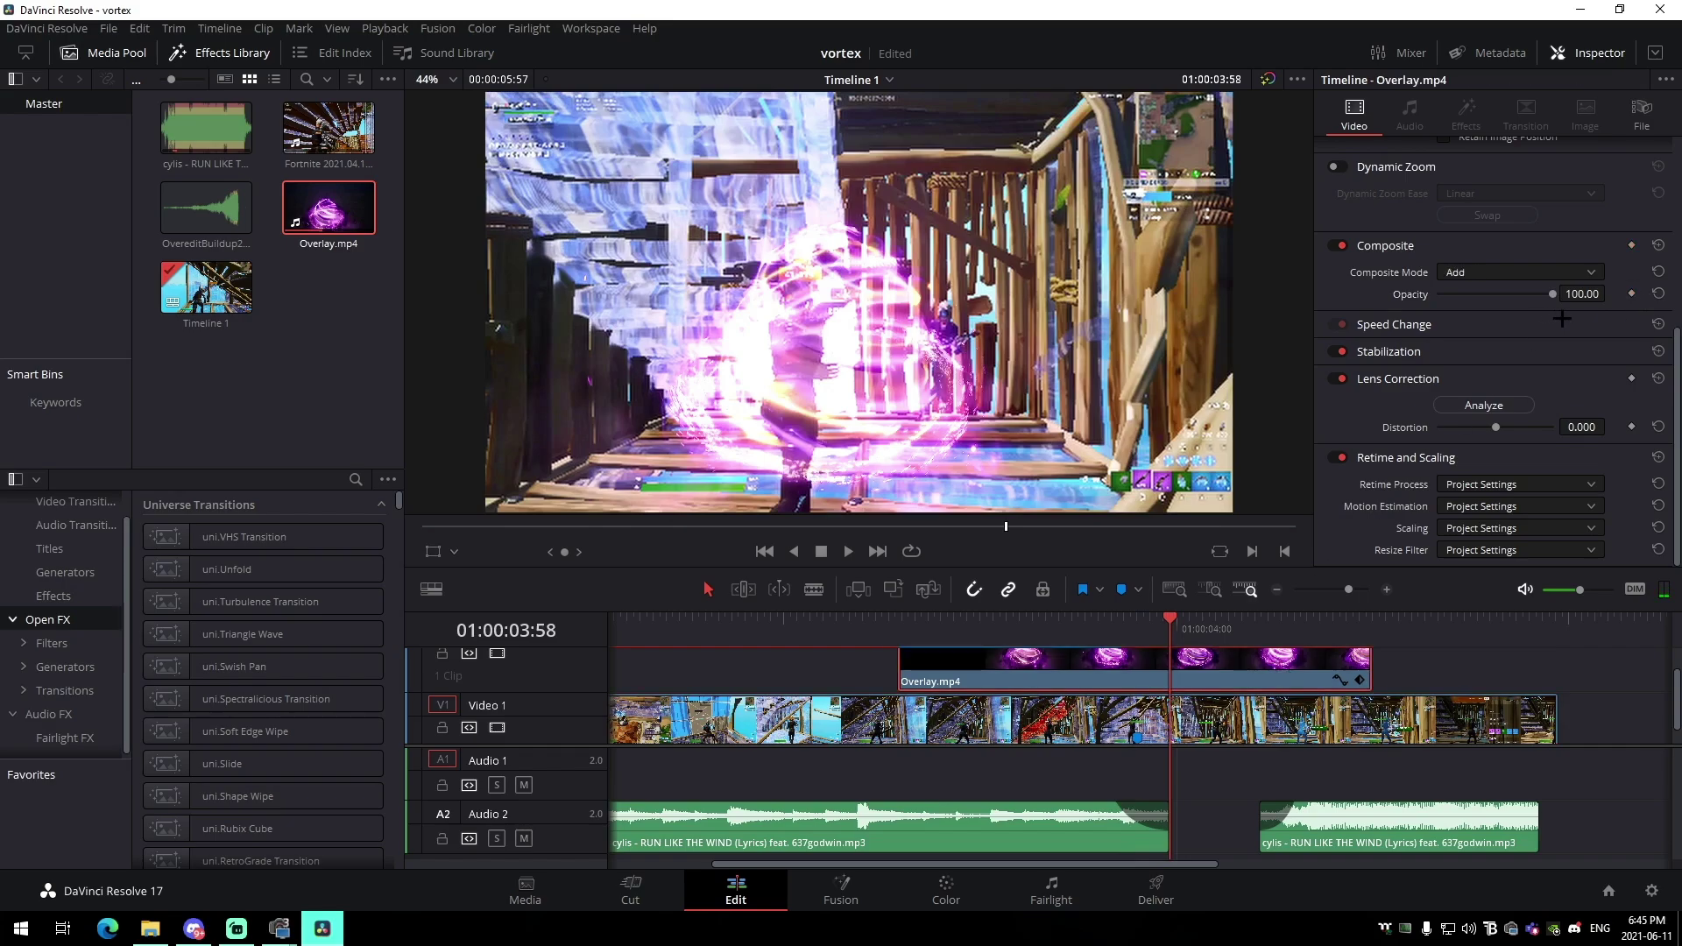
{"action": "left_click", "coordinate": [1630, 293]}
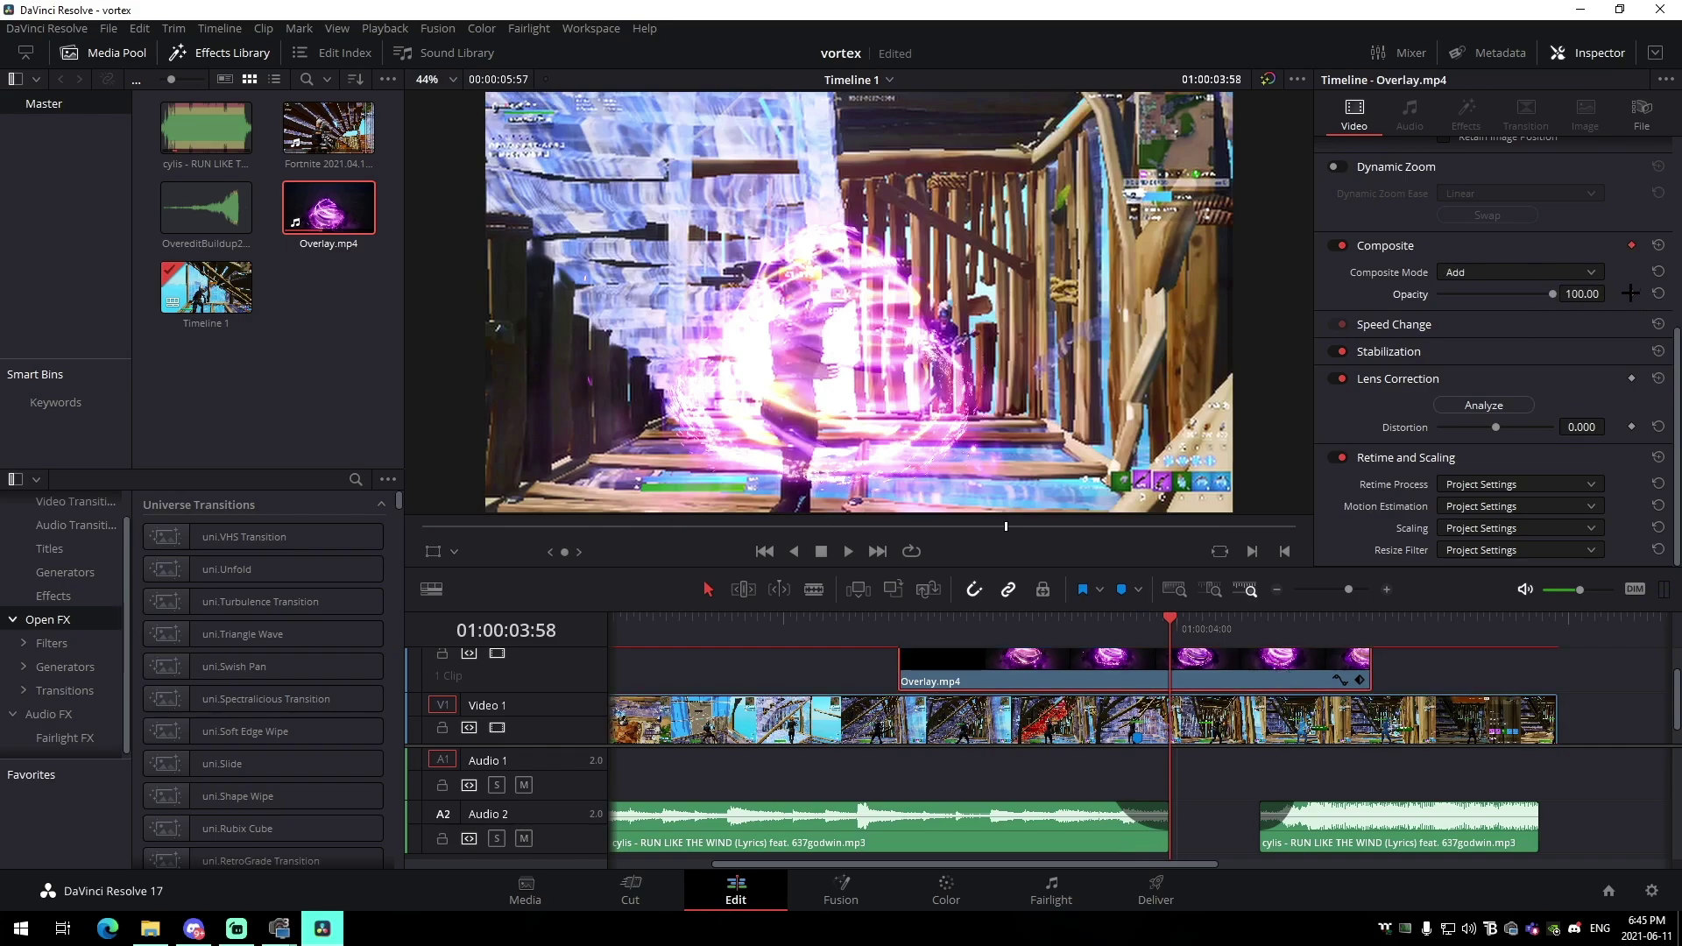
{"action": "key", "text": "Left"}
{"action": "key", "text": "Left"}
{"action": "key", "text": "Left"}
{"action": "key", "text": "Left"}
{"action": "key", "text": "Left"}
{"action": "key", "text": "Left"}
{"action": "key", "text": "Left"}
{"action": "key", "text": "Left"}
{"action": "key", "text": "Left"}
{"action": "key", "text": "Left"}
{"action": "key", "text": "Left"}
{"action": "key", "text": "Left"}
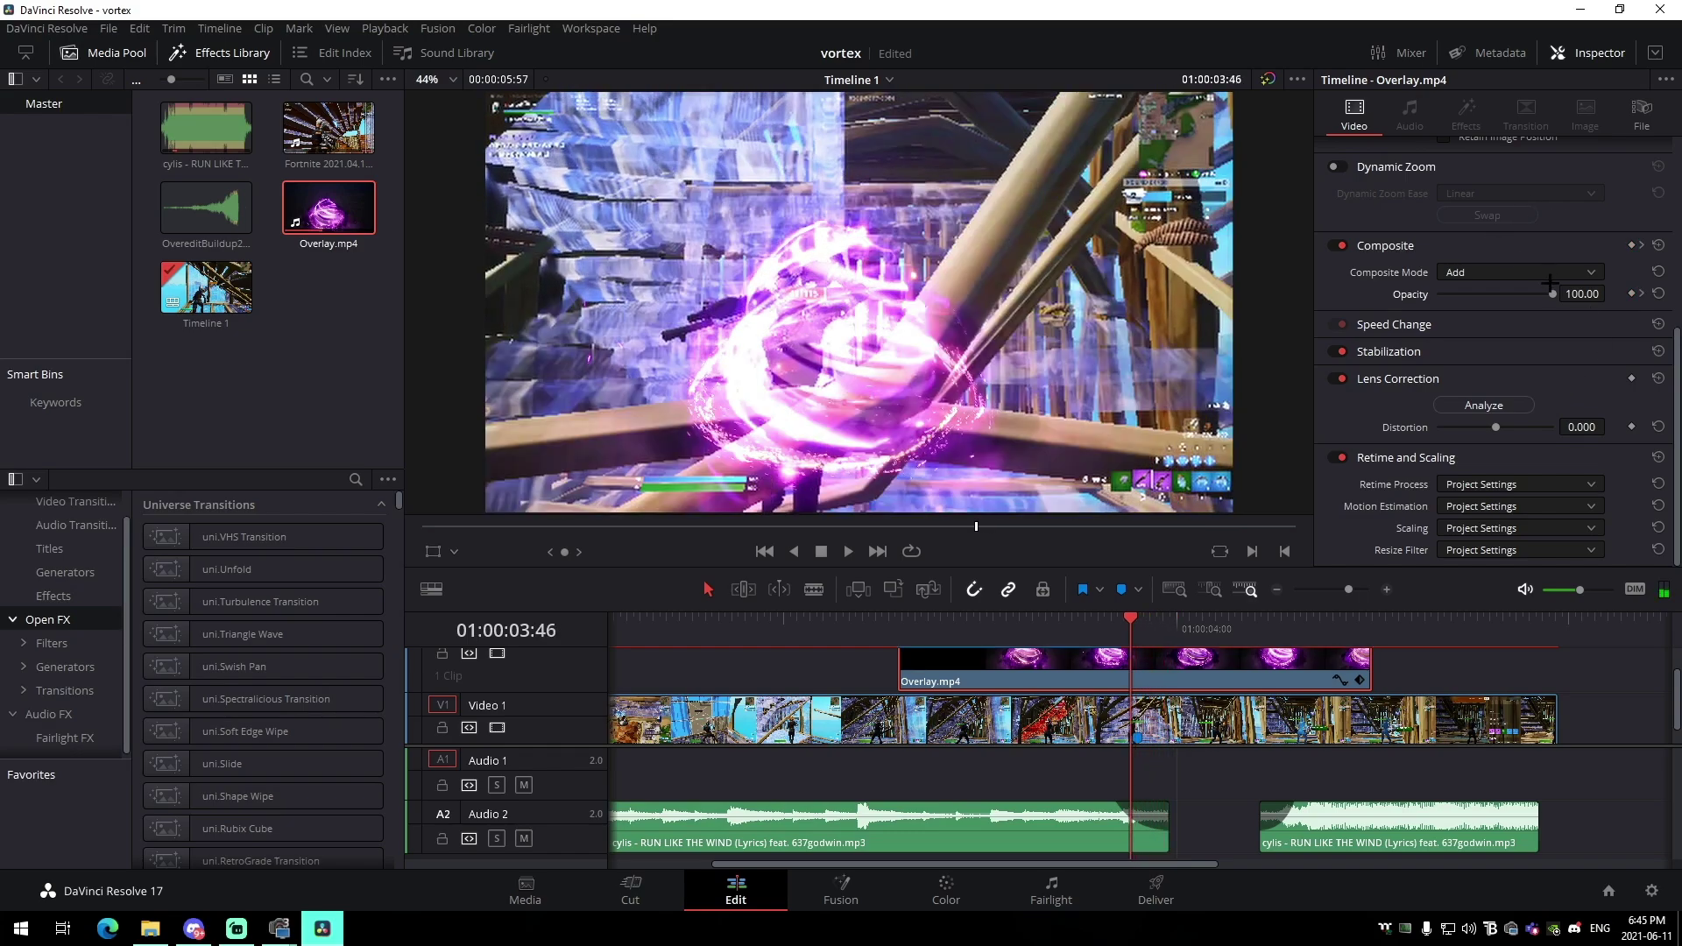
{"action": "left_click_drag", "start_coordinate": [1550, 282], "coordinate": [1137, 315]}
- Scale Overlay.mp4 to a zoom of 1.250 and position it at X -74, Y -79 around the player
{"action": "left_click_drag", "start_coordinate": [1131, 624], "coordinate": [1163, 626]}
{"action": "scroll", "coordinate": [1185, 687], "scroll_direction": "up", "scroll_amount": 1}
{"action": "scroll", "coordinate": [1458, 237], "scroll_direction": "up", "scroll_amount": 5}
{"action": "left_click_drag", "start_coordinate": [1476, 199], "coordinate": [1610, 198]}
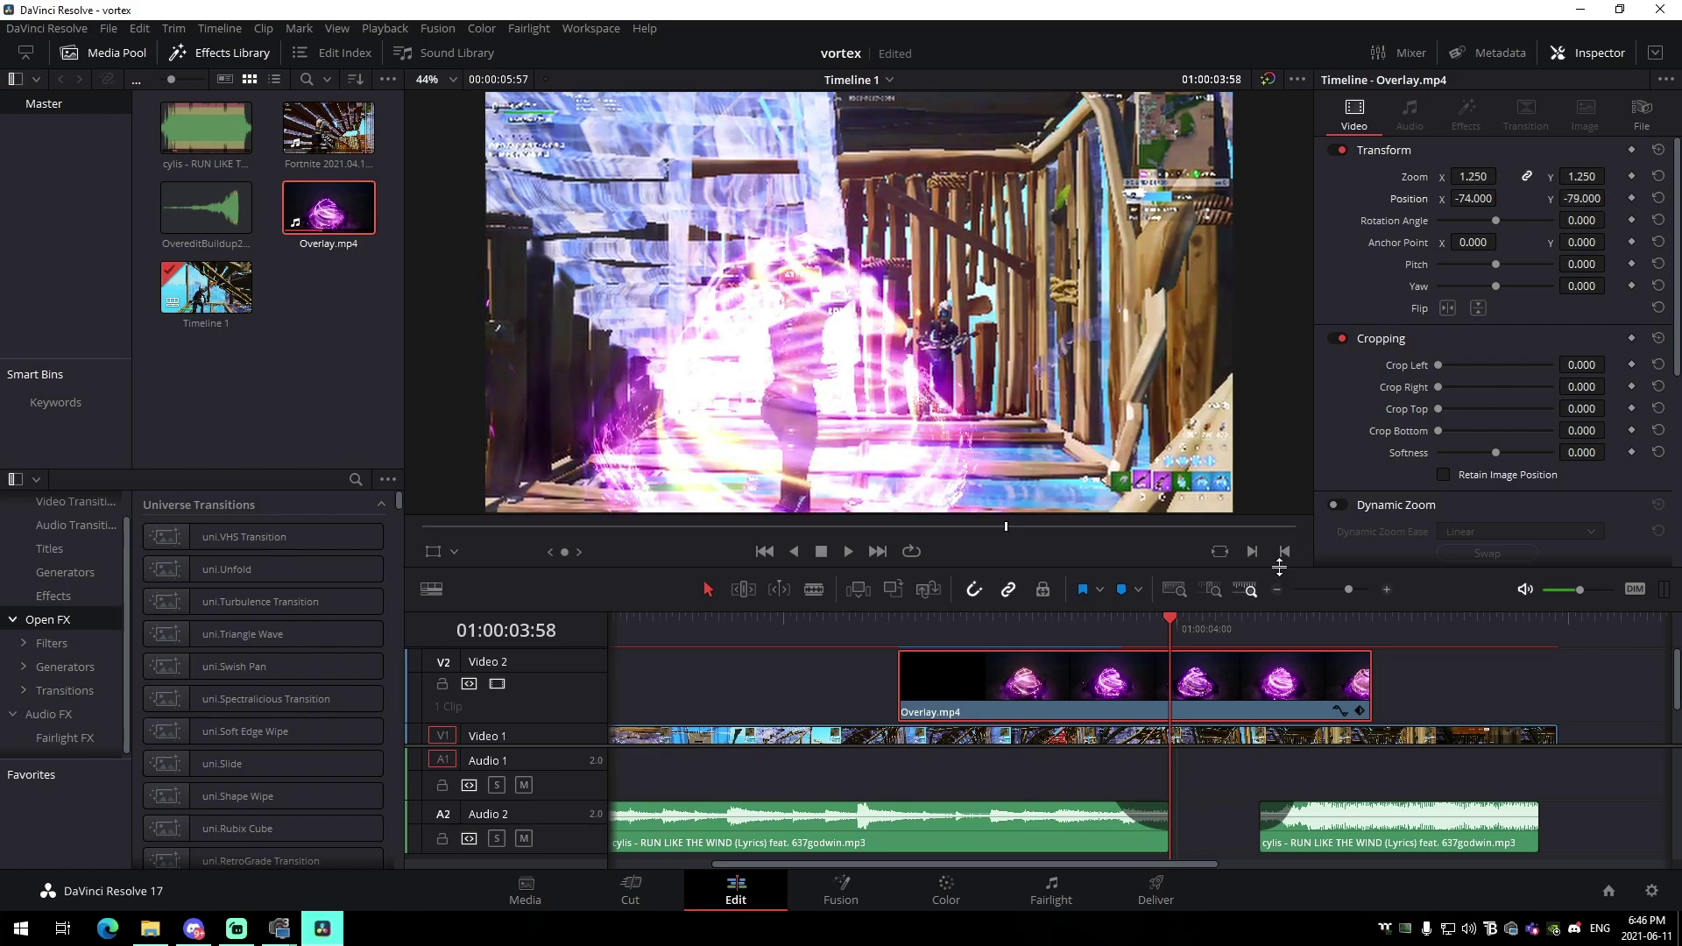
- Locate the Twixtor speed keyframe at frame 2610 of the Fortnite clip and trim the end of Overlay.mp4 to that point, 01:00:04:41
{"action": "left_click_drag", "start_coordinate": [1170, 623], "coordinate": [1323, 663]}
{"action": "left_click", "coordinate": [1340, 734]}
{"action": "scroll", "coordinate": [1347, 728], "scroll_direction": "down", "scroll_amount": 1}
{"action": "left_click", "coordinate": [840, 889]}
{"action": "left_click", "coordinate": [324, 52]}
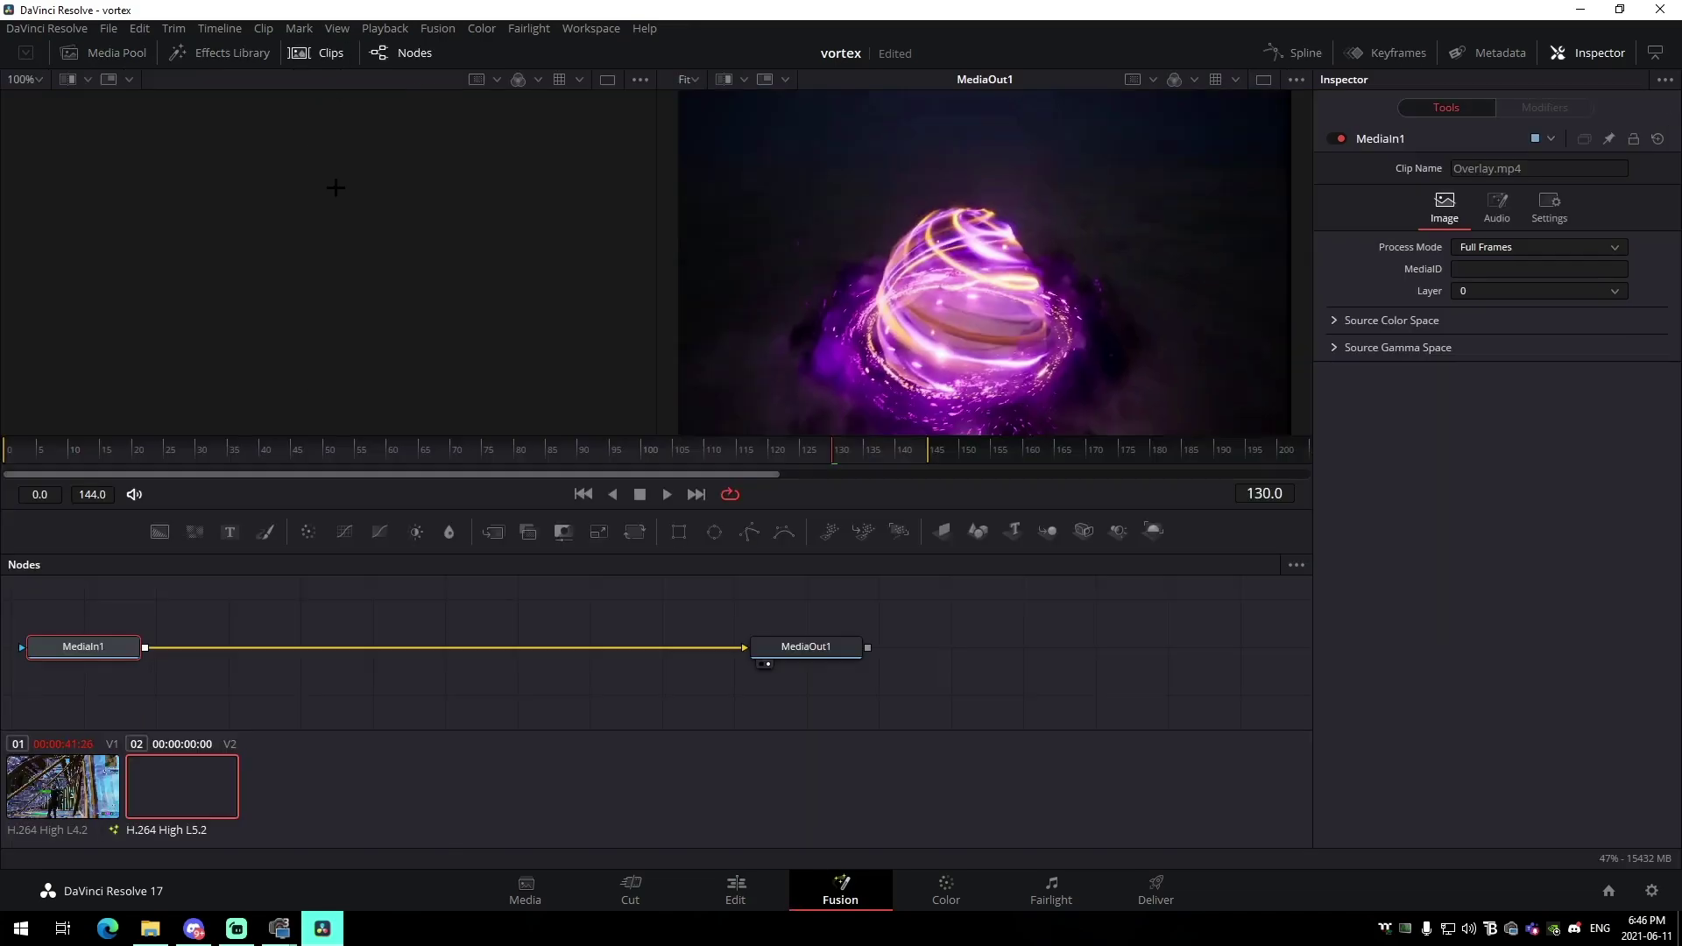
{"action": "left_click", "coordinate": [83, 792]}
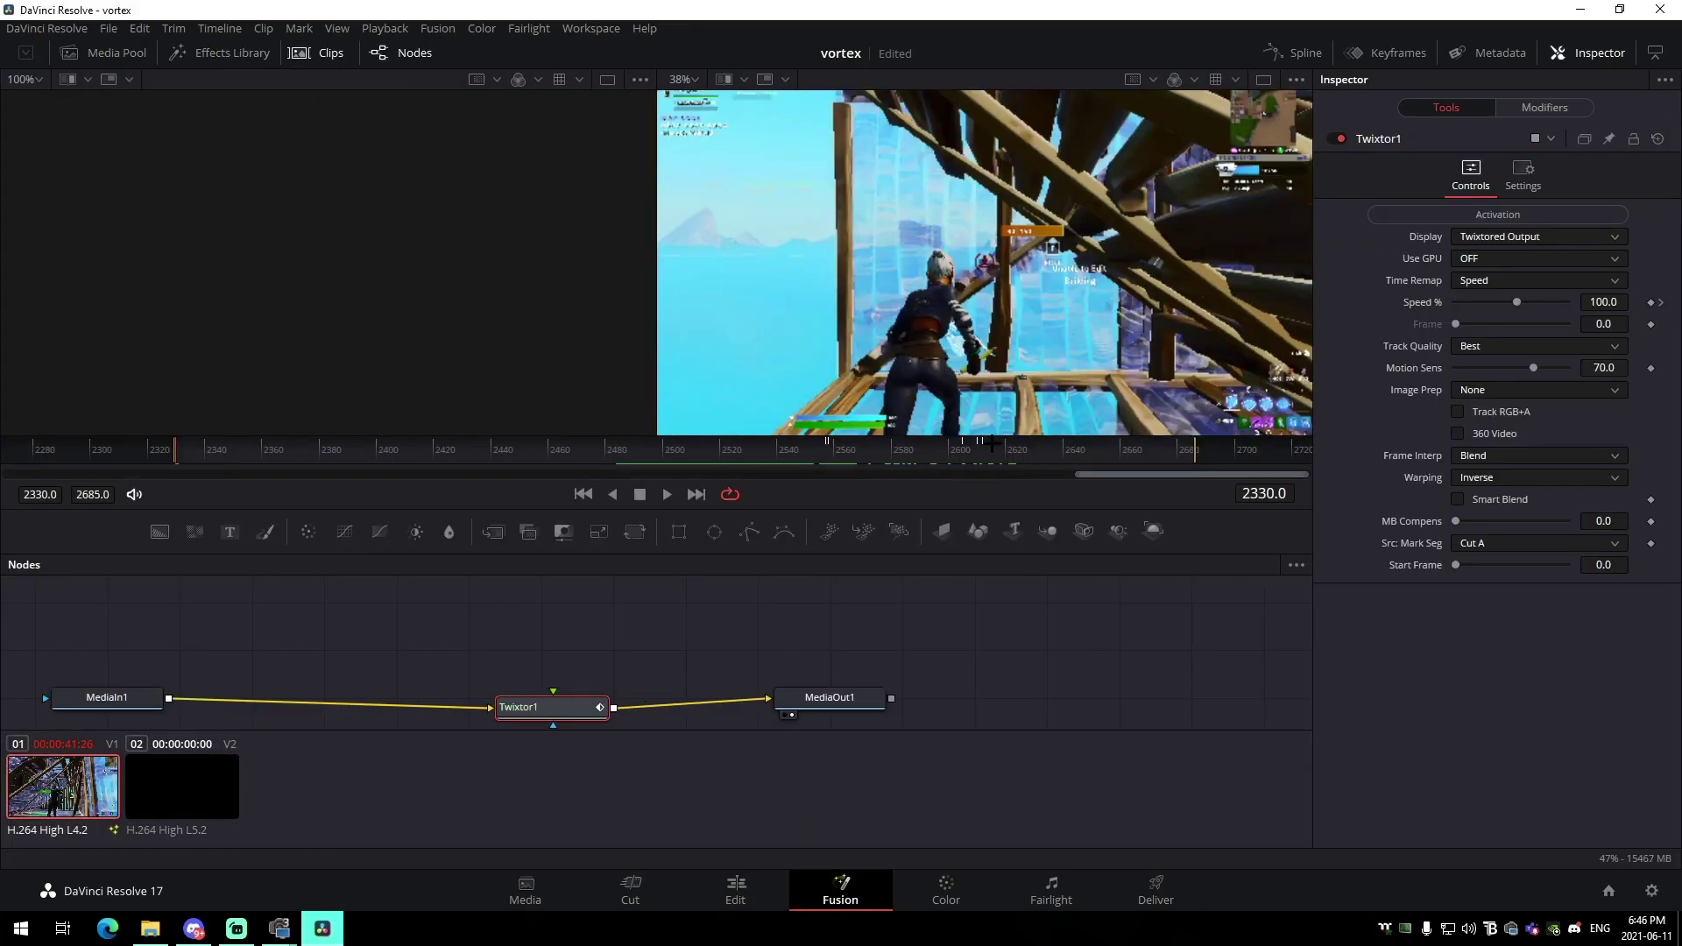
{"action": "left_click", "coordinate": [979, 452]}
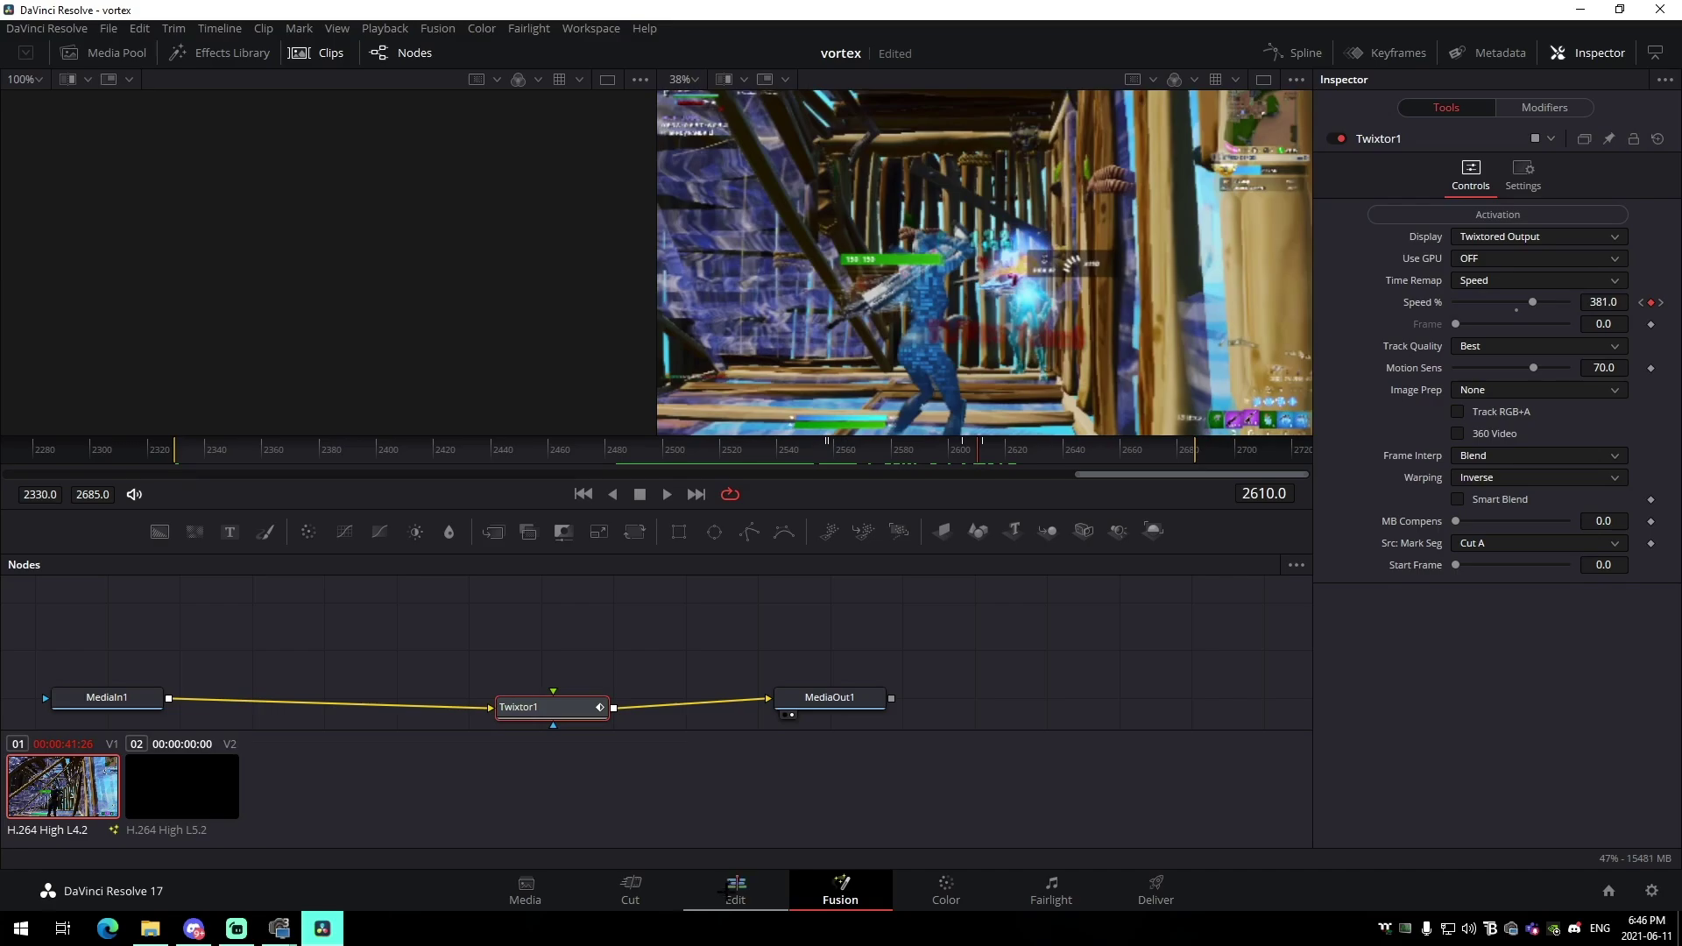
{"action": "left_click", "coordinate": [732, 892]}
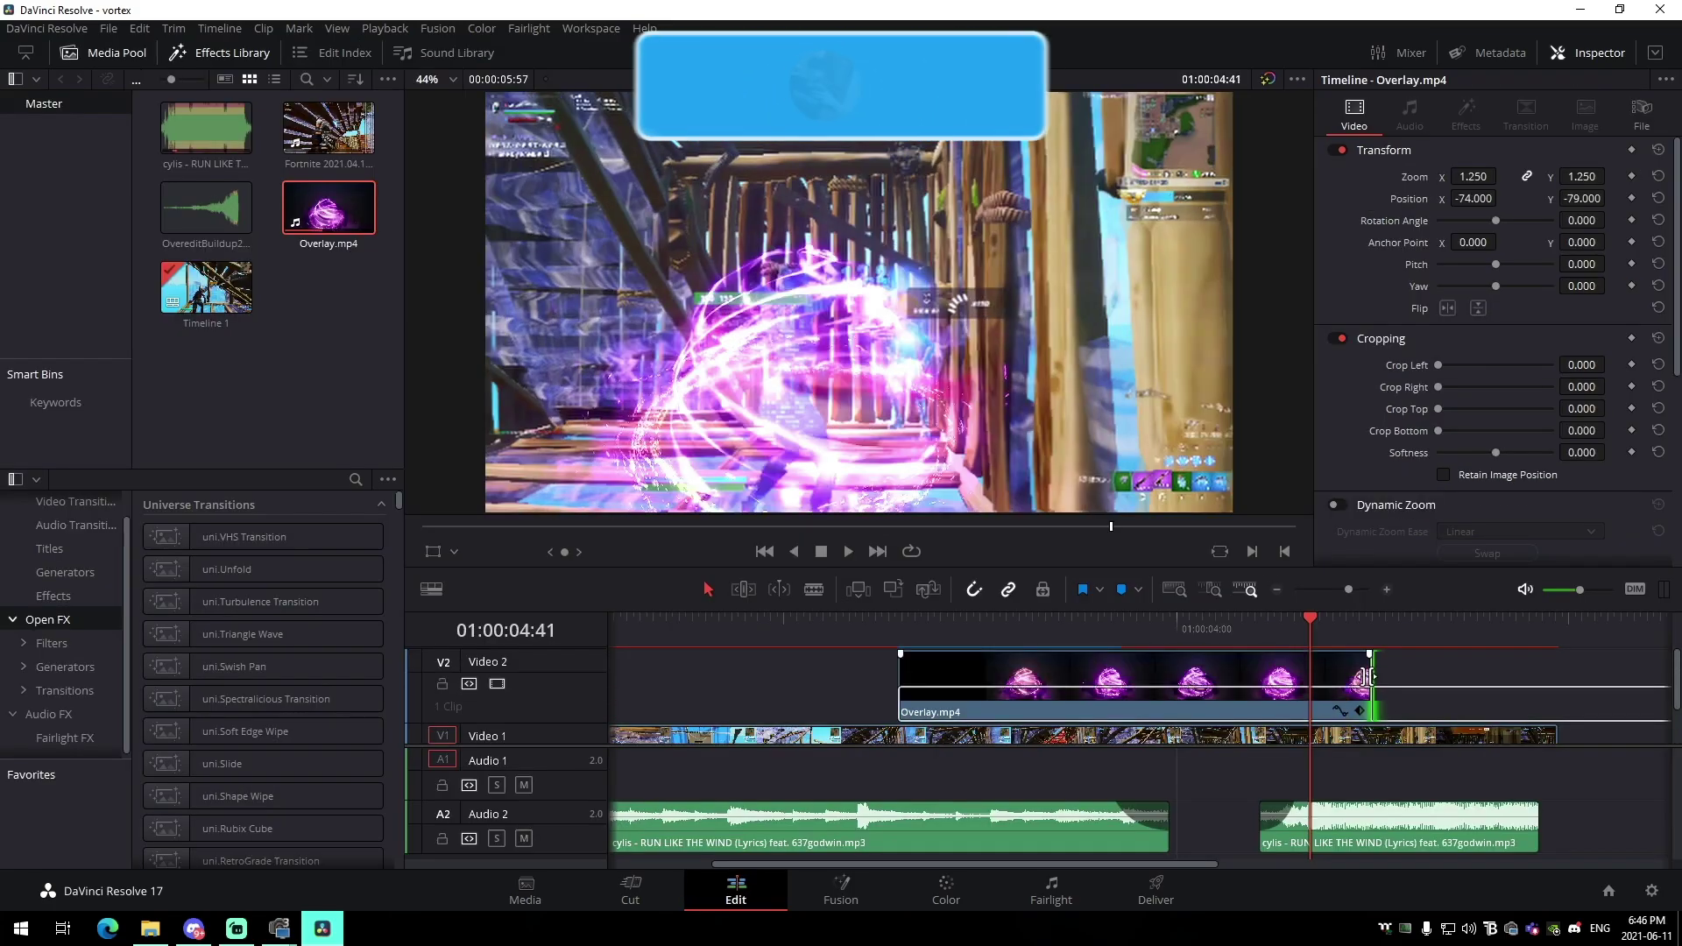
{"action": "left_click_drag", "start_coordinate": [1366, 676], "coordinate": [1308, 676]}
- Return to 01:00:03:58, search the effects for "looks" and apply the Magic Bullet Looks effect to the Fortnite clip
{"action": "left_click", "coordinate": [1010, 619]}
{"action": "left_click_drag", "start_coordinate": [1010, 620], "coordinate": [1172, 653]}
{"action": "left_click_drag", "start_coordinate": [1208, 726], "coordinate": [1221, 677]}
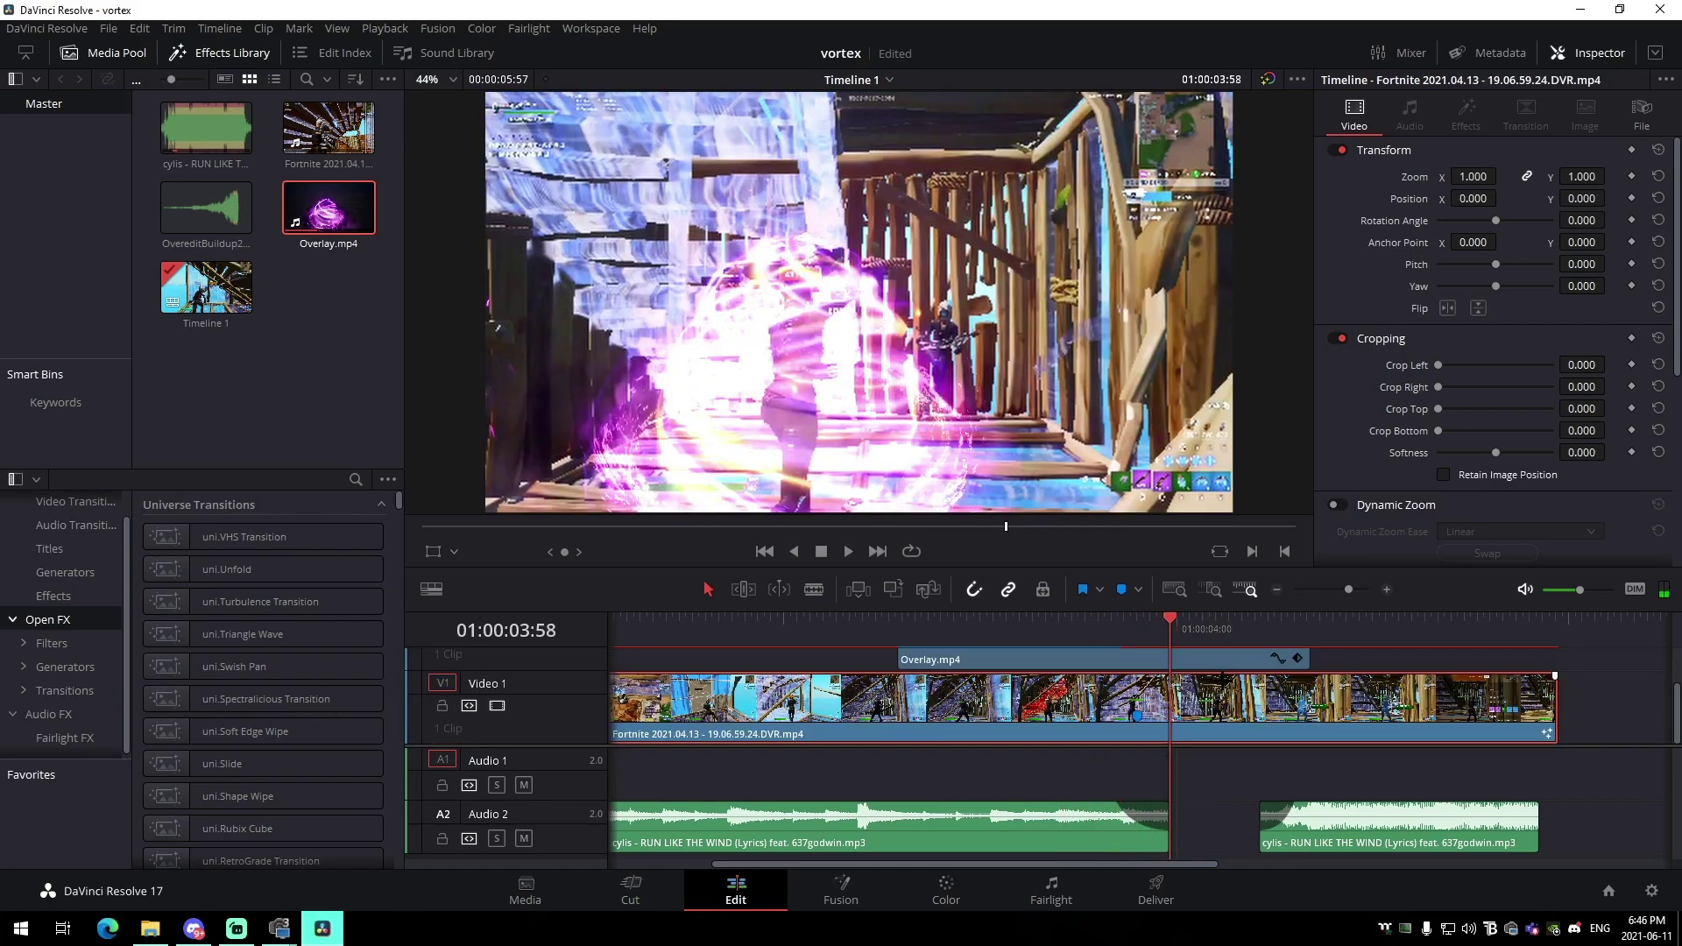
{"action": "left_click", "coordinate": [54, 596]}
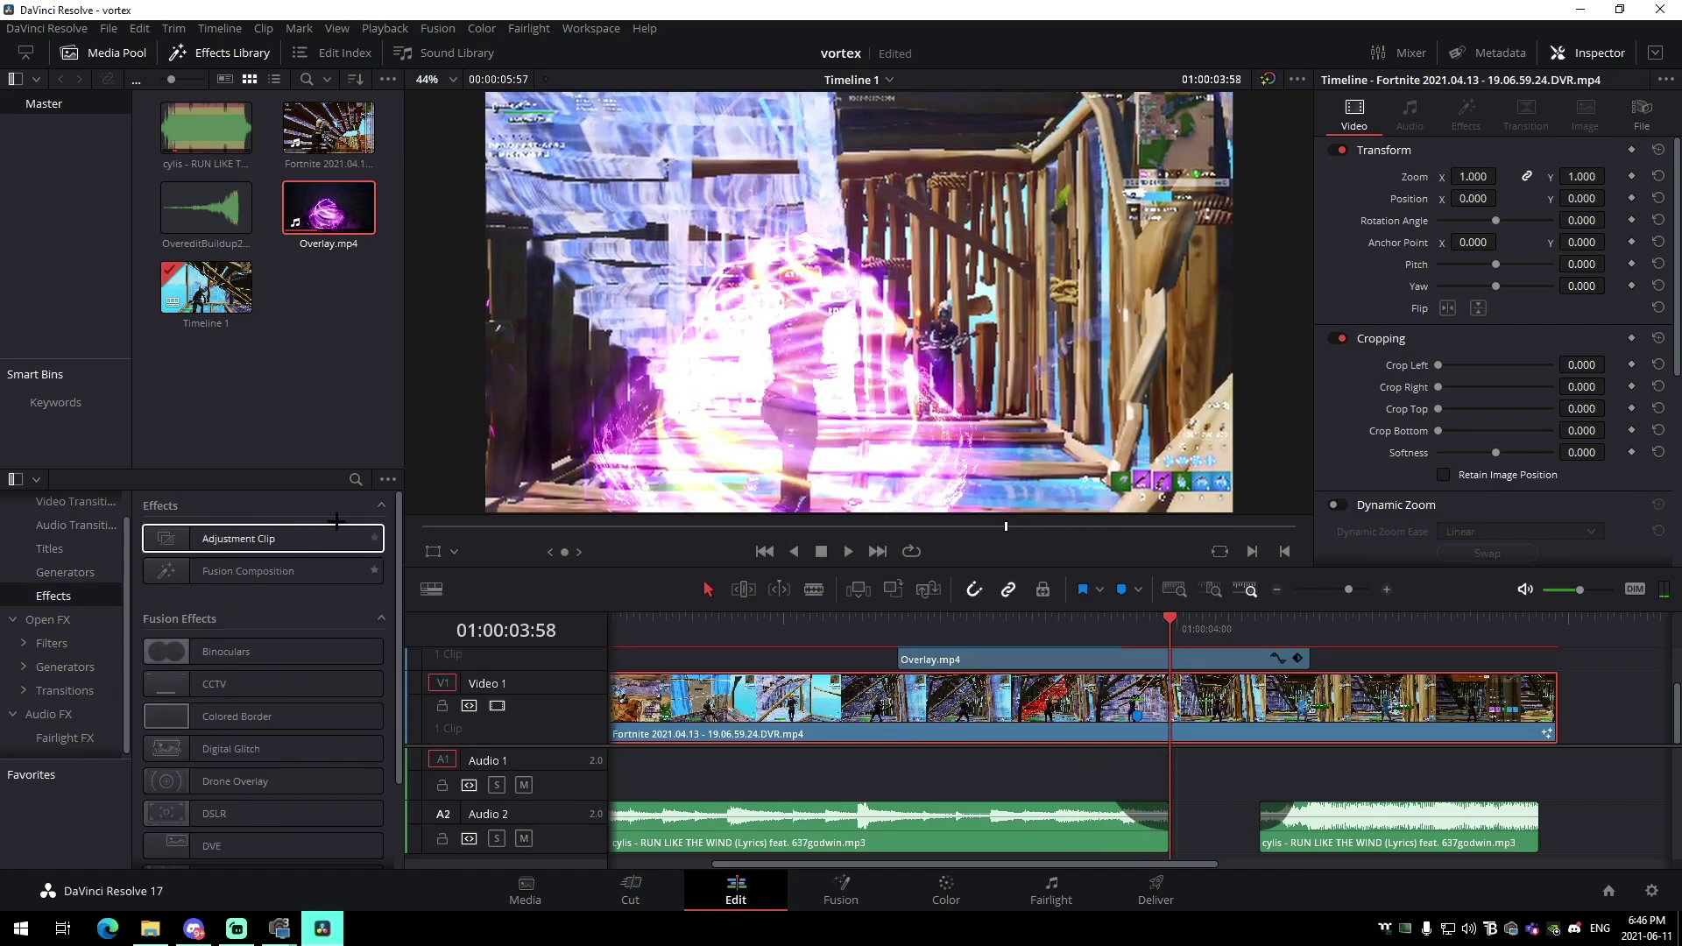
{"action": "left_click", "coordinate": [353, 476]}
{"action": "type", "text": "looks"}
{"action": "left_click", "coordinate": [52, 664]}
{"action": "left_click_drag", "start_coordinate": [219, 581], "coordinate": [1302, 730]}
- Edit the look on the Fortnite clip and apply the custom PEPE PINK preset
{"action": "left_click", "coordinate": [1465, 110]}
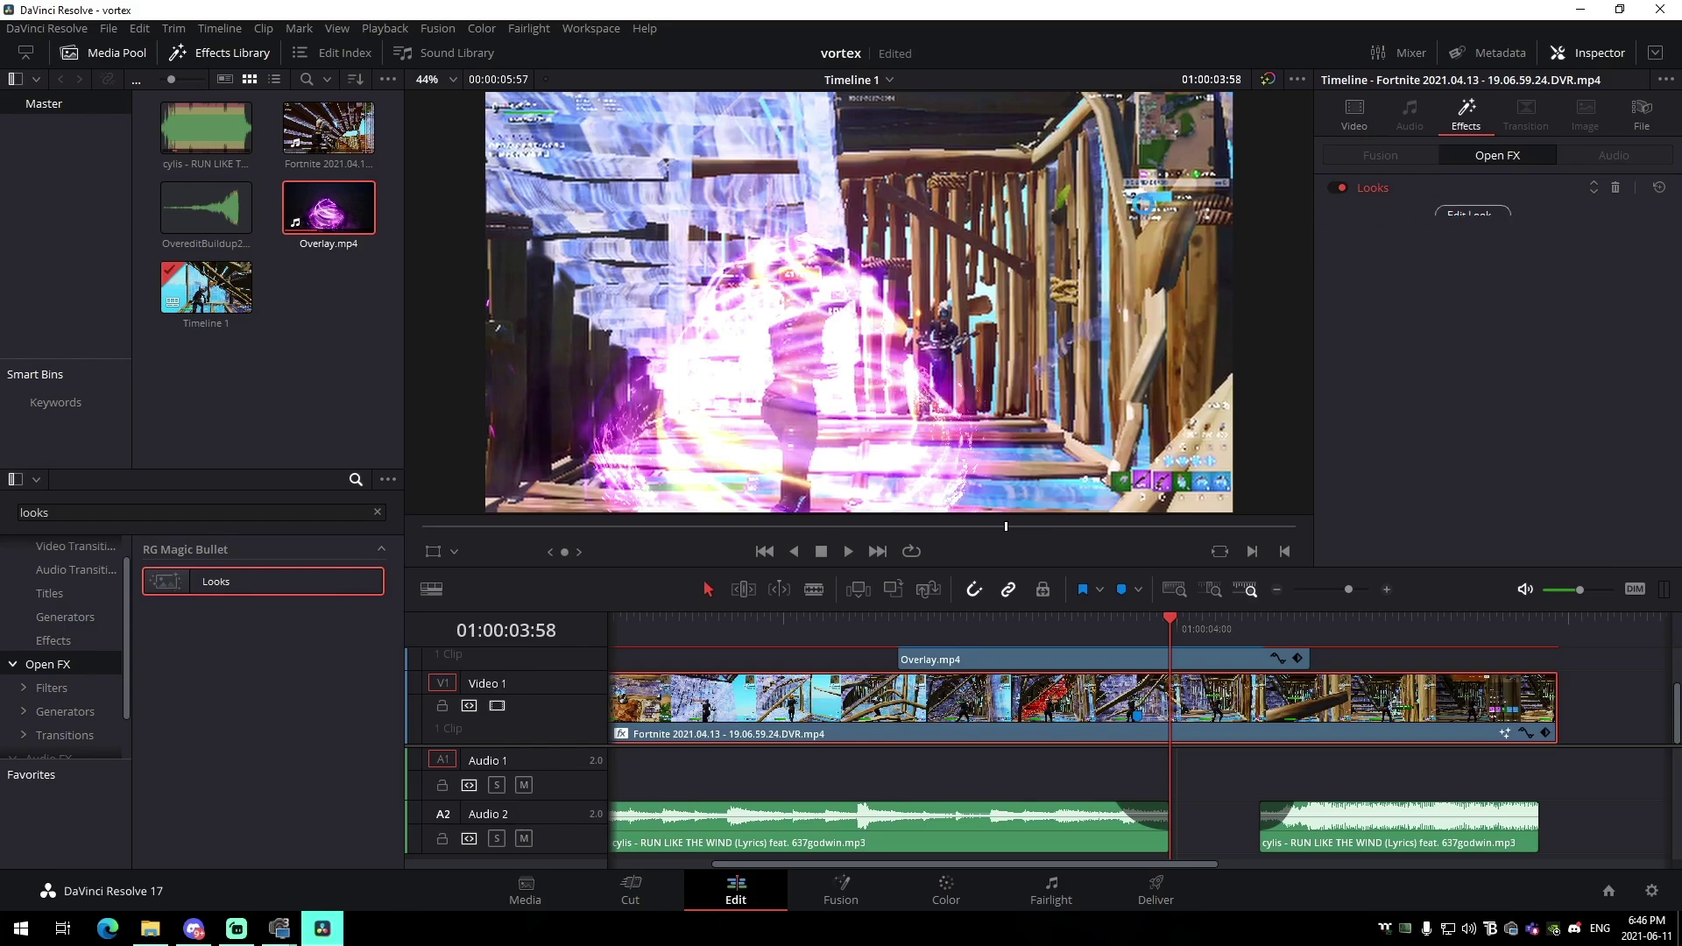
{"action": "scroll", "coordinate": [360, 515], "scroll_direction": "down", "scroll_amount": 1}
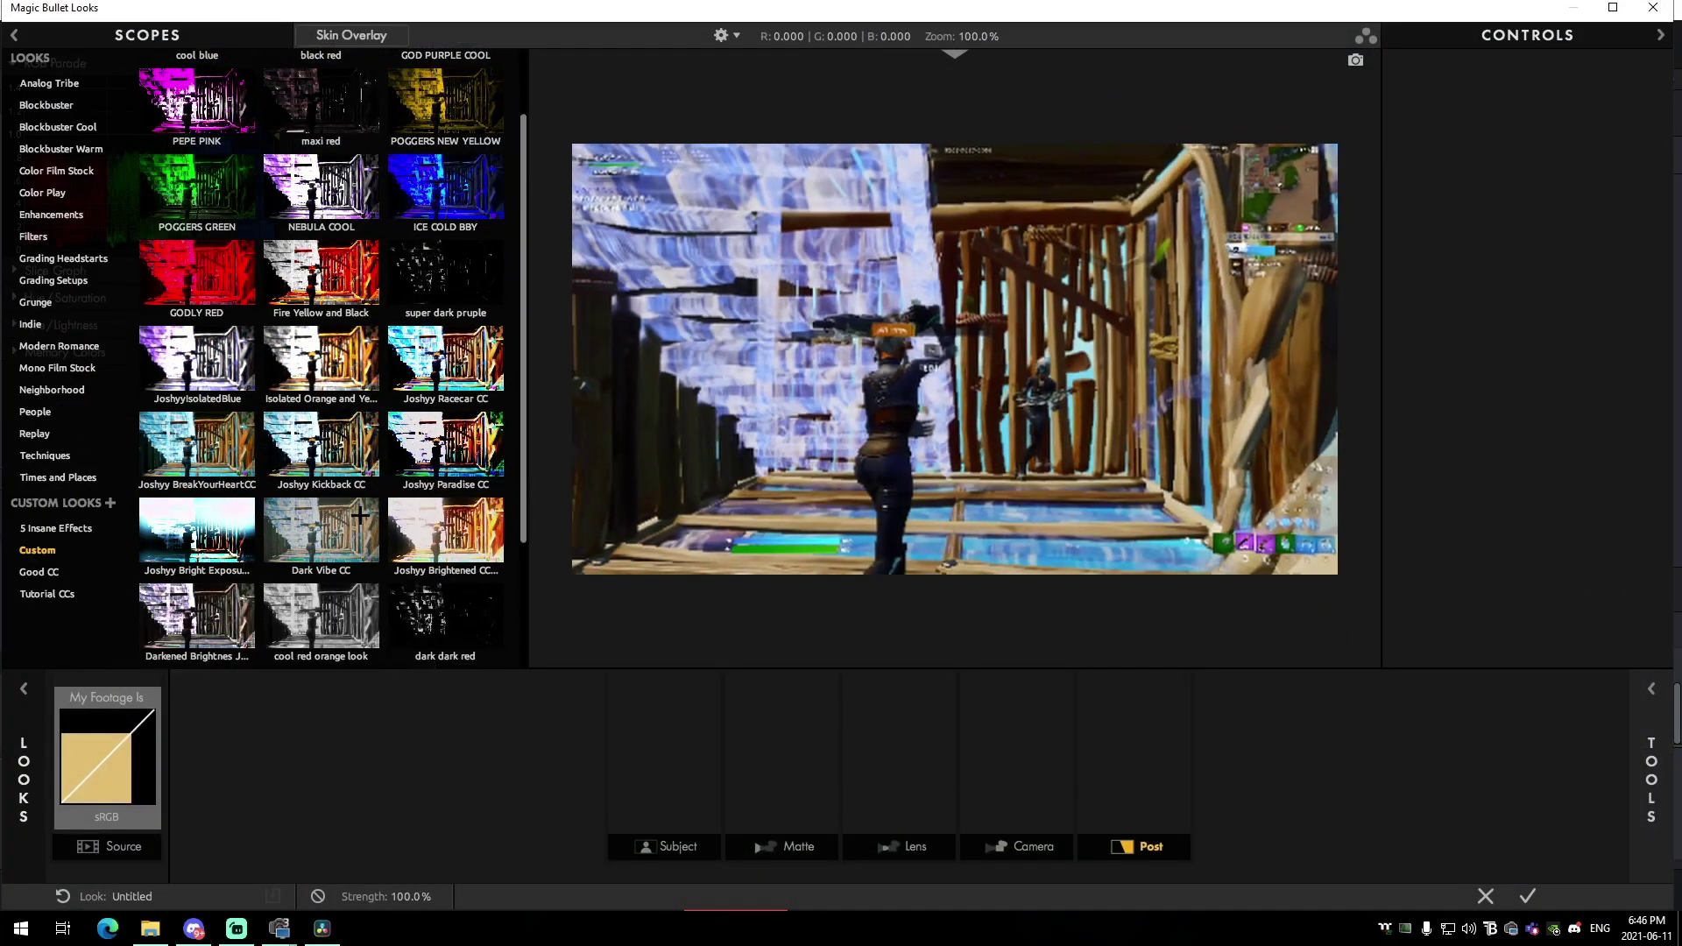
{"action": "left_click", "coordinate": [184, 187]}
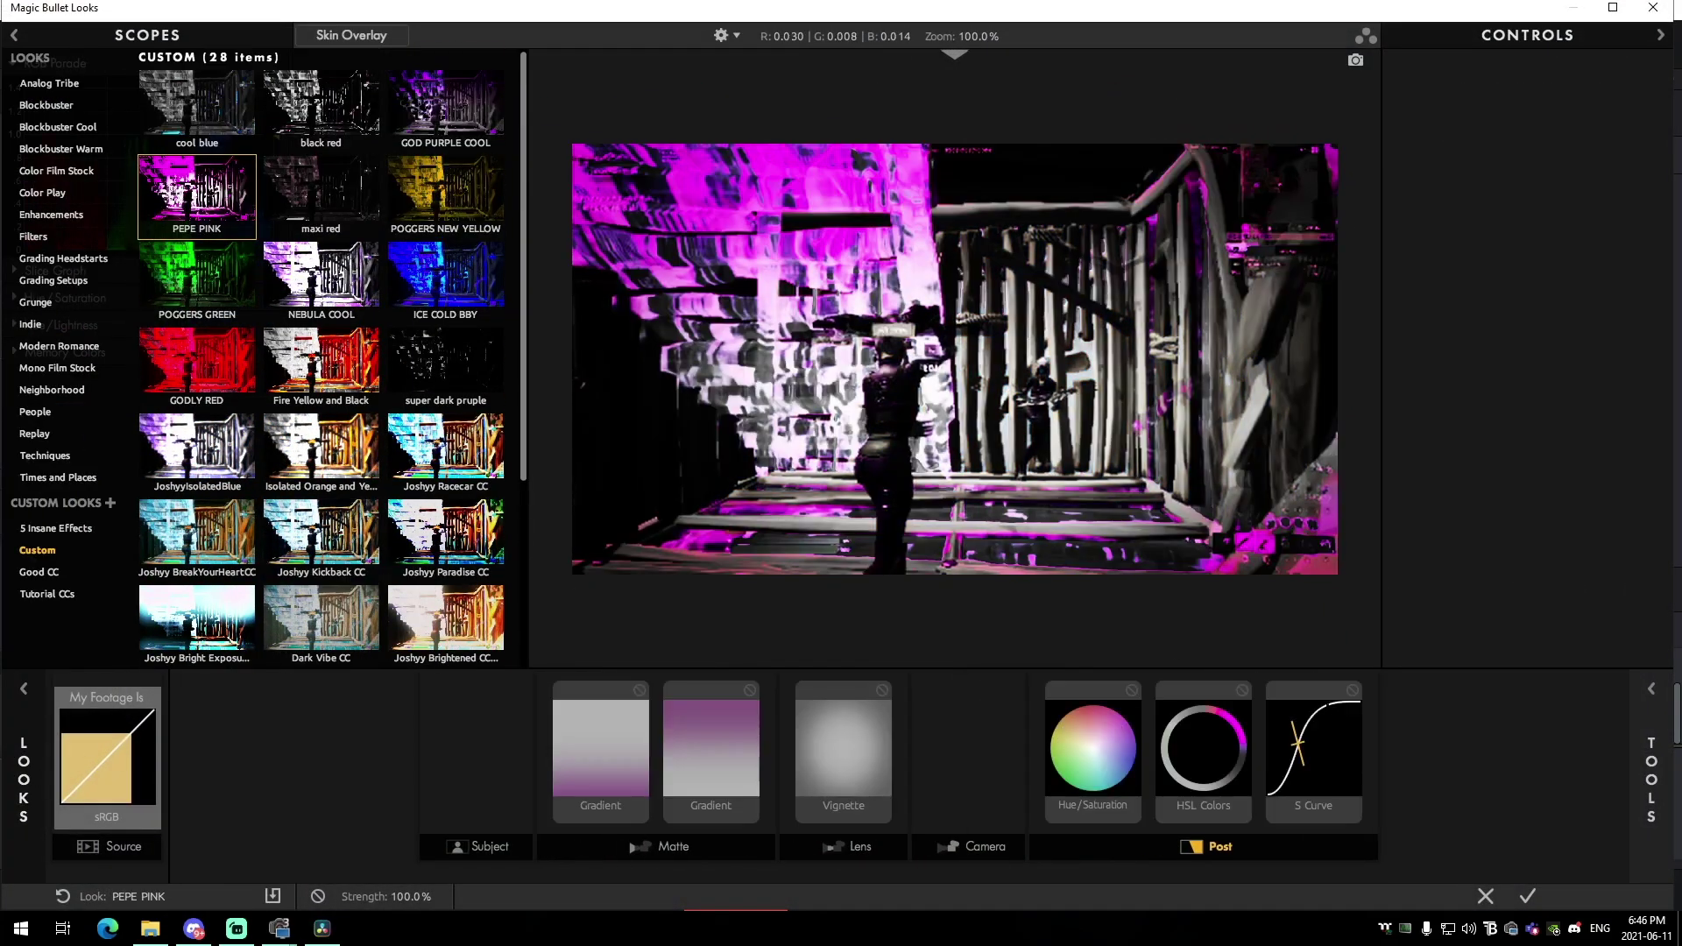
{"action": "left_click", "coordinate": [1526, 895]}
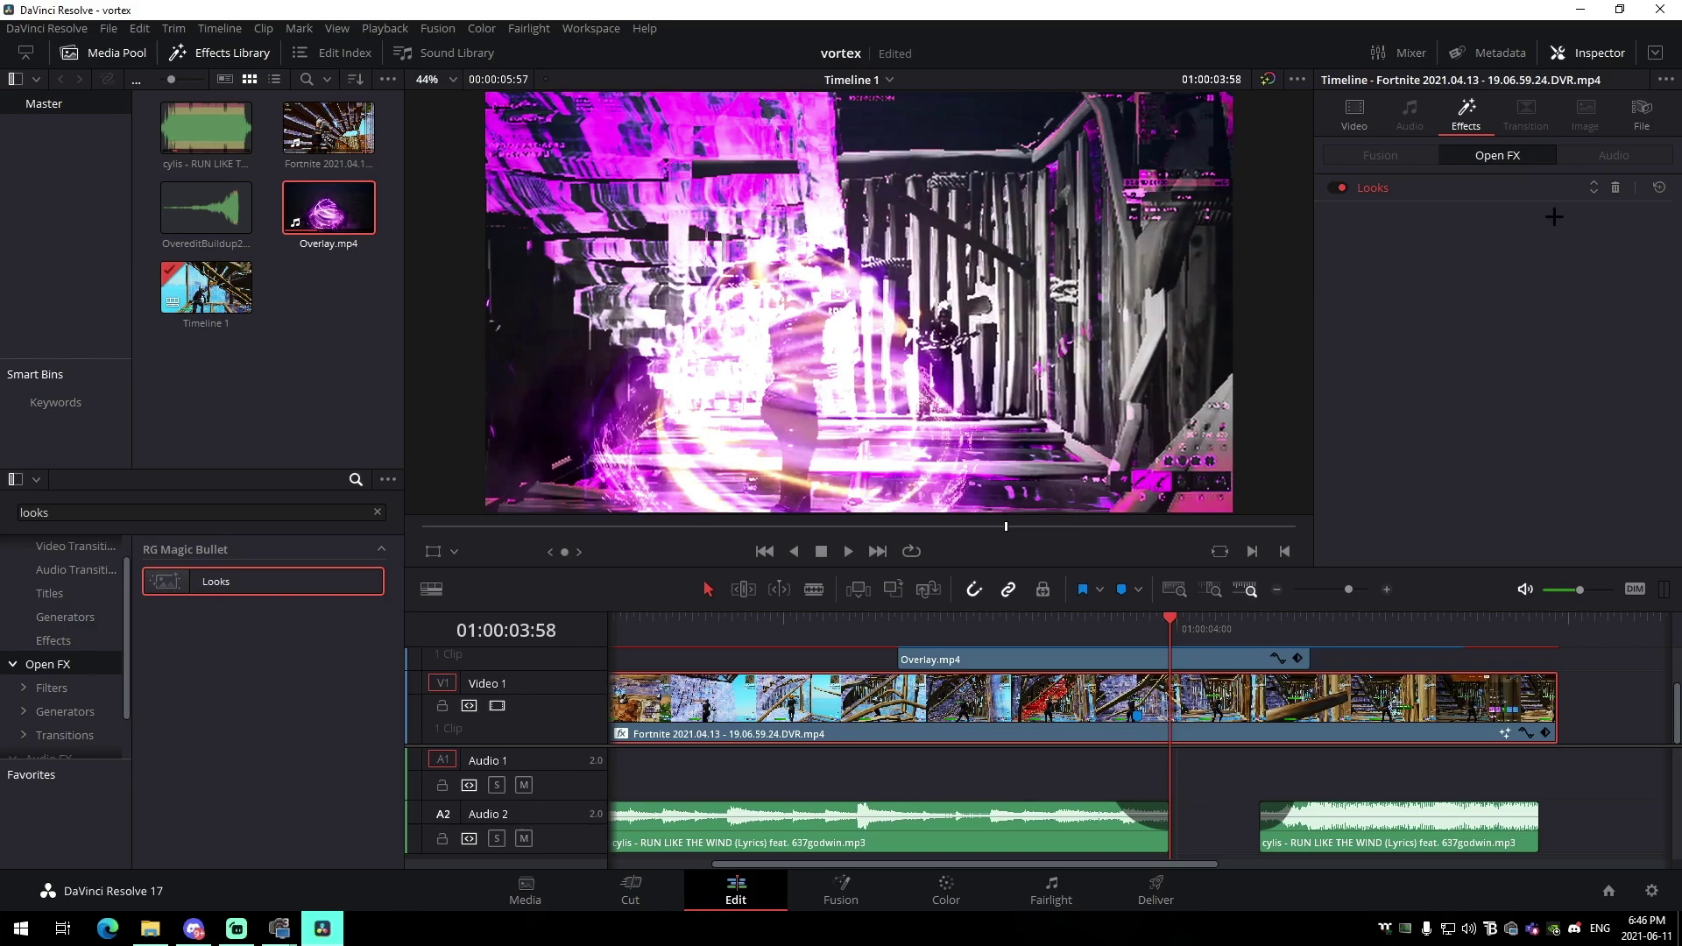
- Keyframe the Looks strength of the Fortnite clip at 100 at timecode 01:00:03:58
{"action": "left_click", "coordinate": [1391, 189]}
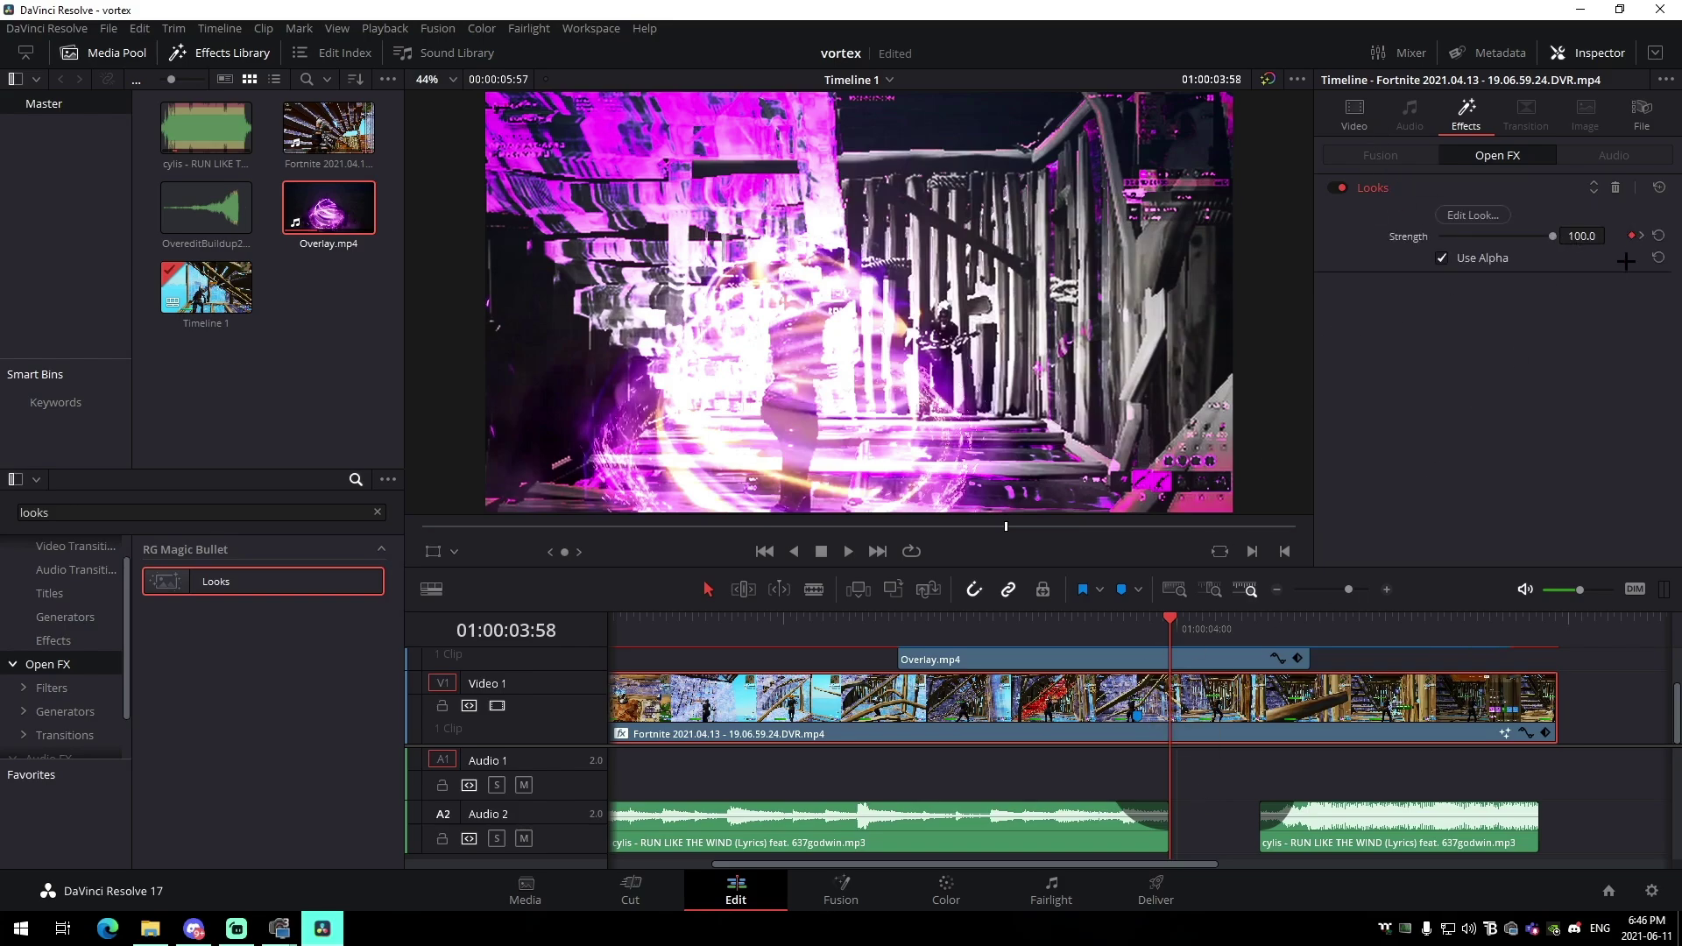
{"action": "left_click", "coordinate": [1638, 237]}
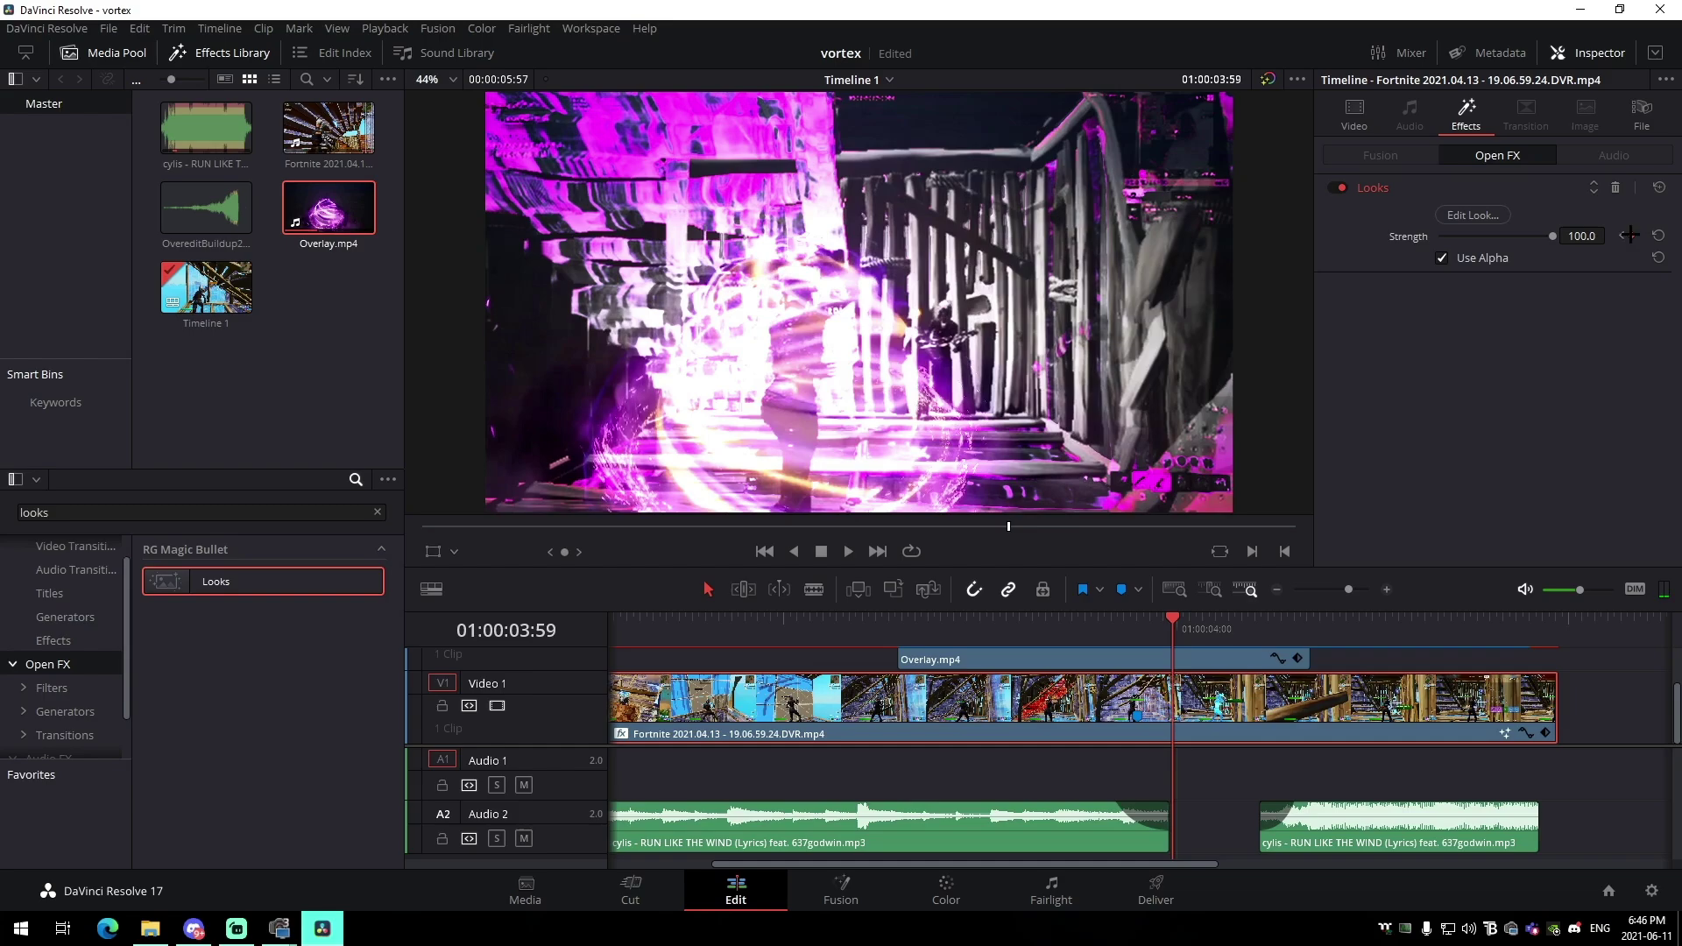
{"action": "scroll", "coordinate": [1068, 716], "scroll_direction": "left", "scroll_amount": 1}
{"action": "left_click", "coordinate": [1196, 645]}
{"action": "left_click", "coordinate": [1227, 650]}
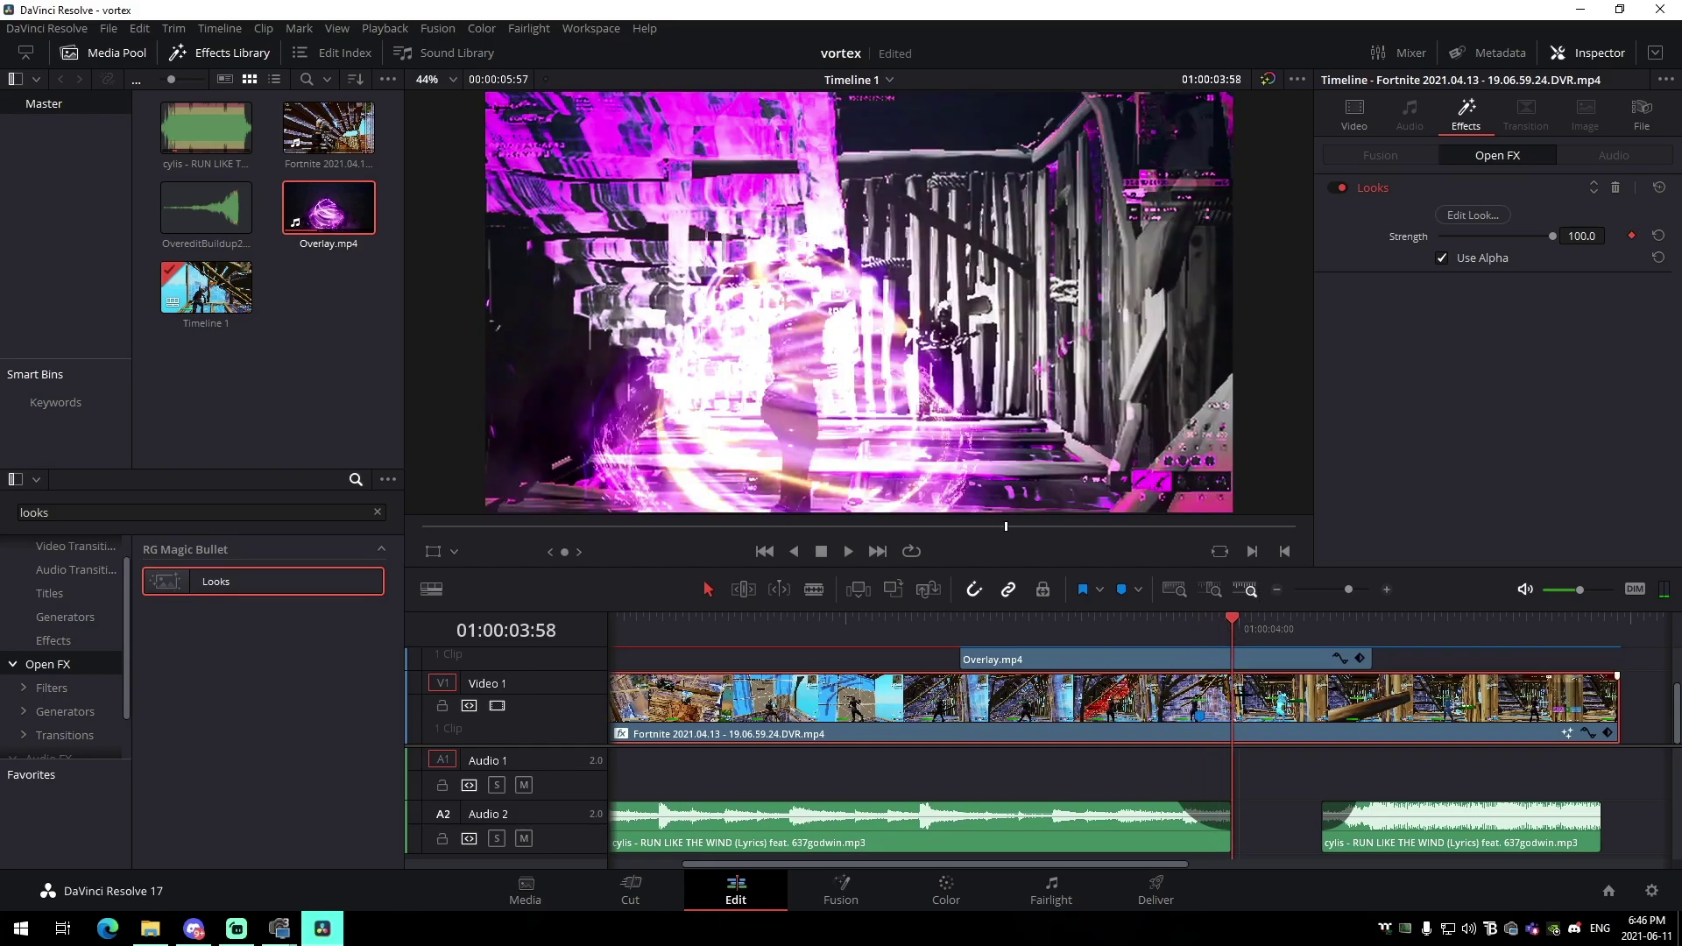
- Go to the overlay's opacity keyframe at 01:00:03:46 and set the Fortnite clip's Looks strength to 0 there
{"action": "left_click", "coordinate": [1253, 659]}
{"action": "scroll", "coordinate": [1531, 324], "scroll_direction": "down", "scroll_amount": 3}
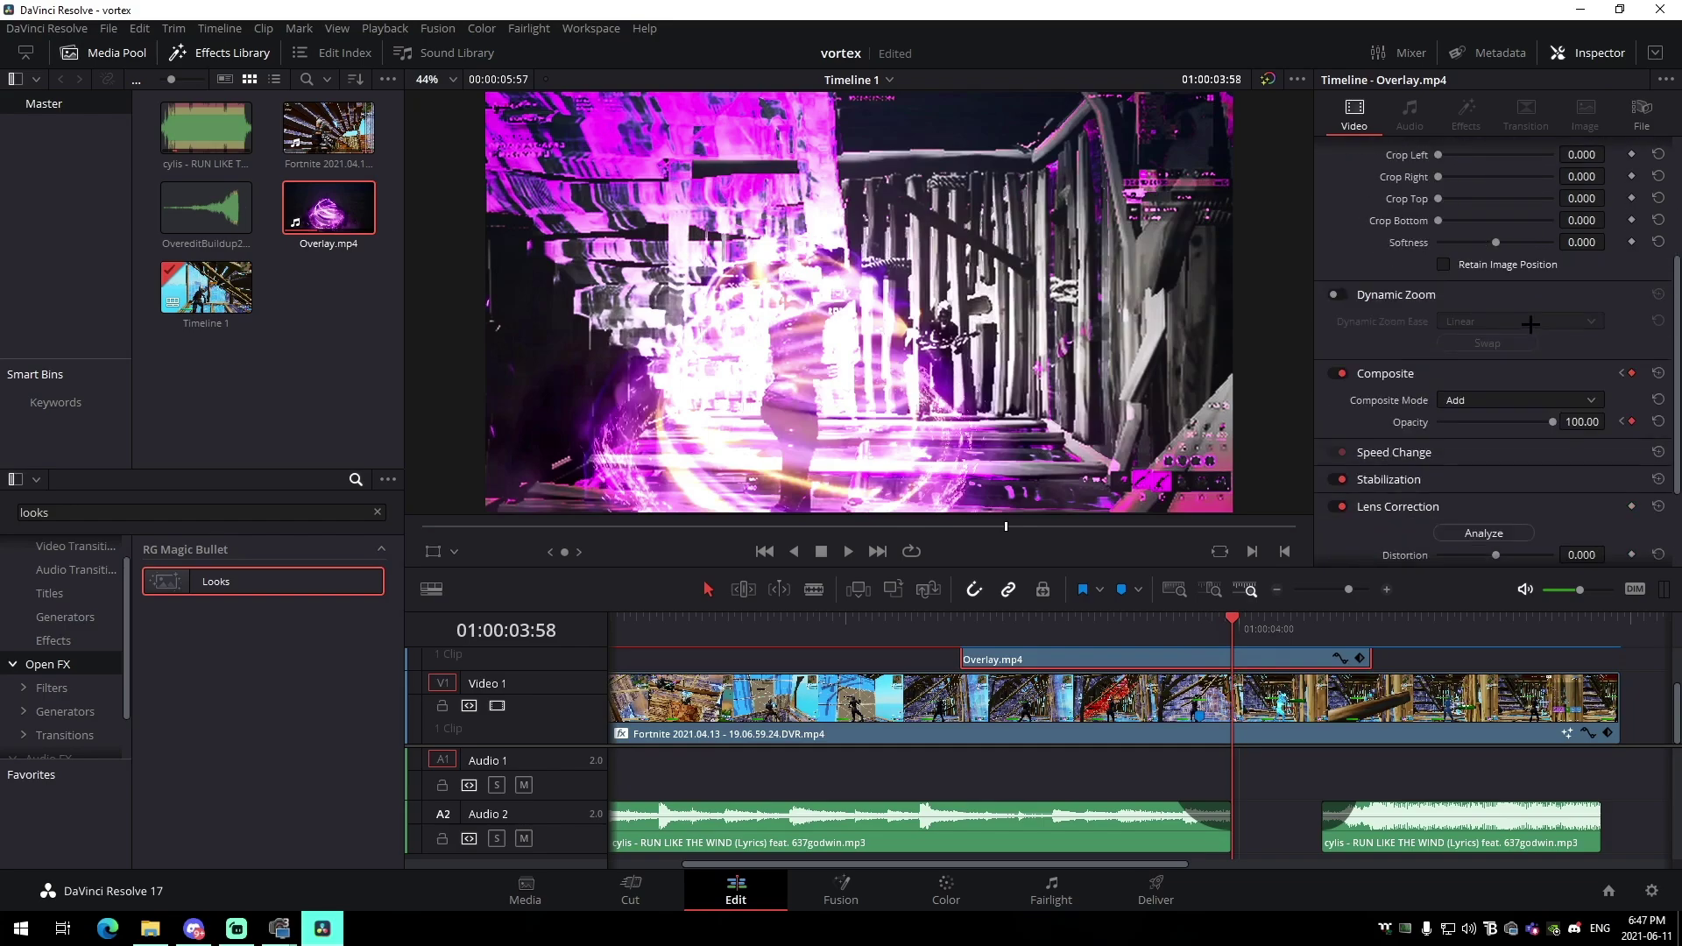
{"action": "left_click", "coordinate": [1620, 422]}
{"action": "left_click", "coordinate": [1357, 699]}
{"action": "scroll", "coordinate": [1596, 371], "scroll_direction": "down", "scroll_amount": 3}
{"action": "scroll", "coordinate": [1600, 366], "scroll_direction": "up", "scroll_amount": 3}
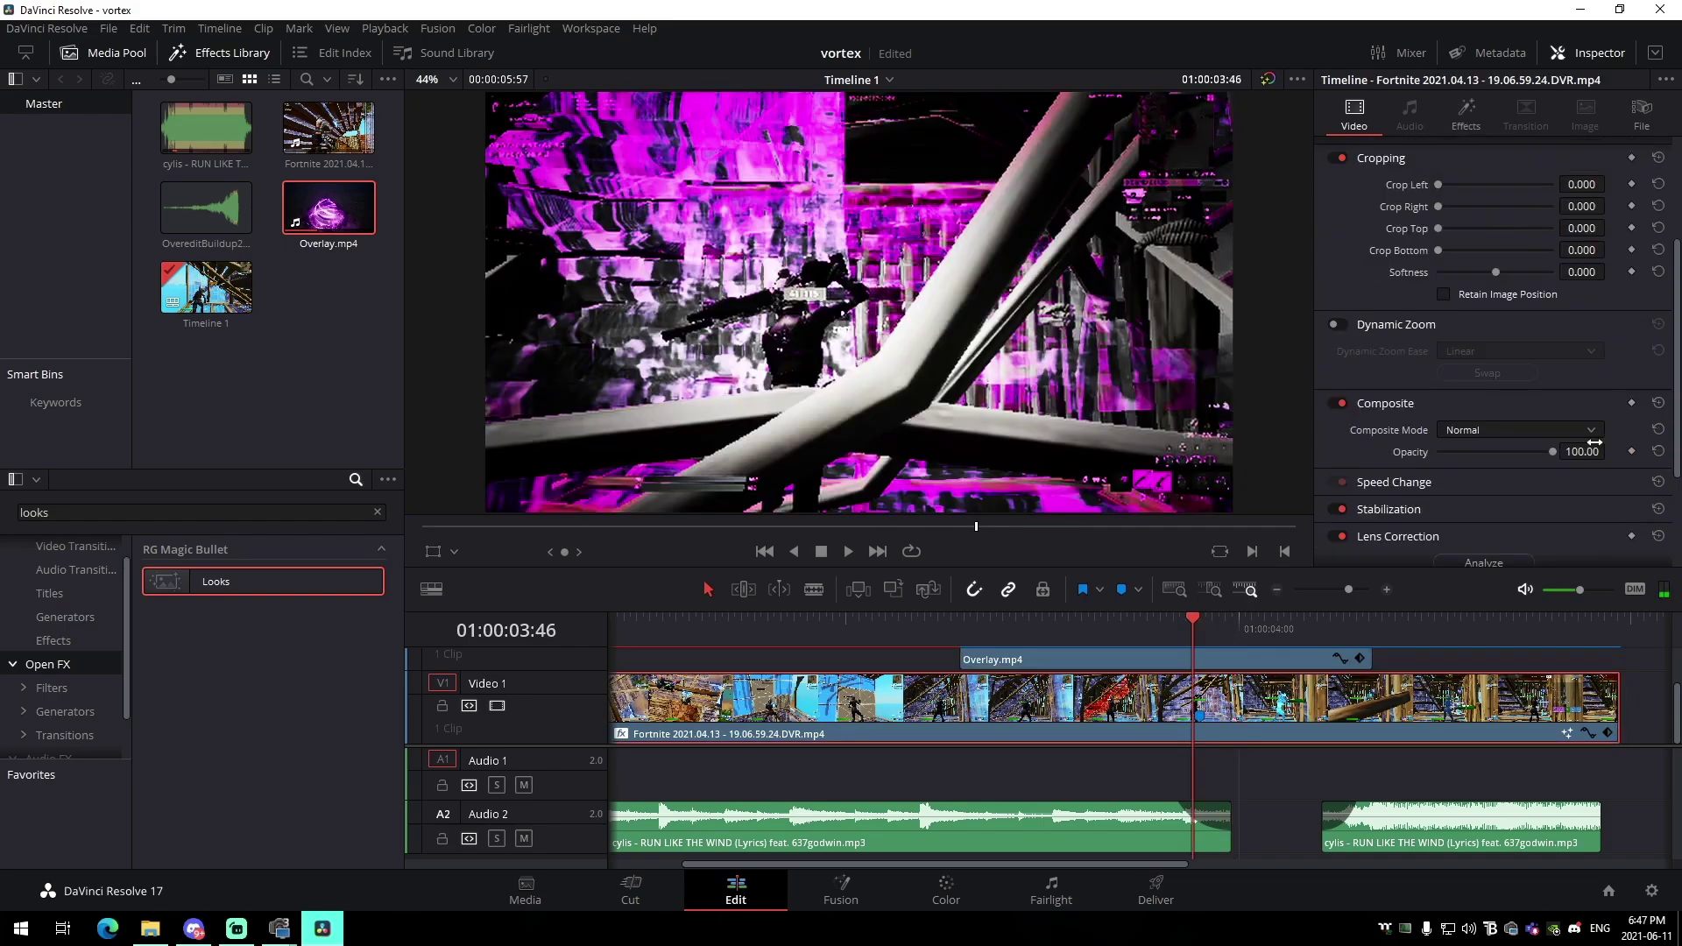
{"action": "left_click", "coordinate": [1473, 121]}
{"action": "left_click_drag", "start_coordinate": [1549, 236], "coordinate": [1439, 237]}
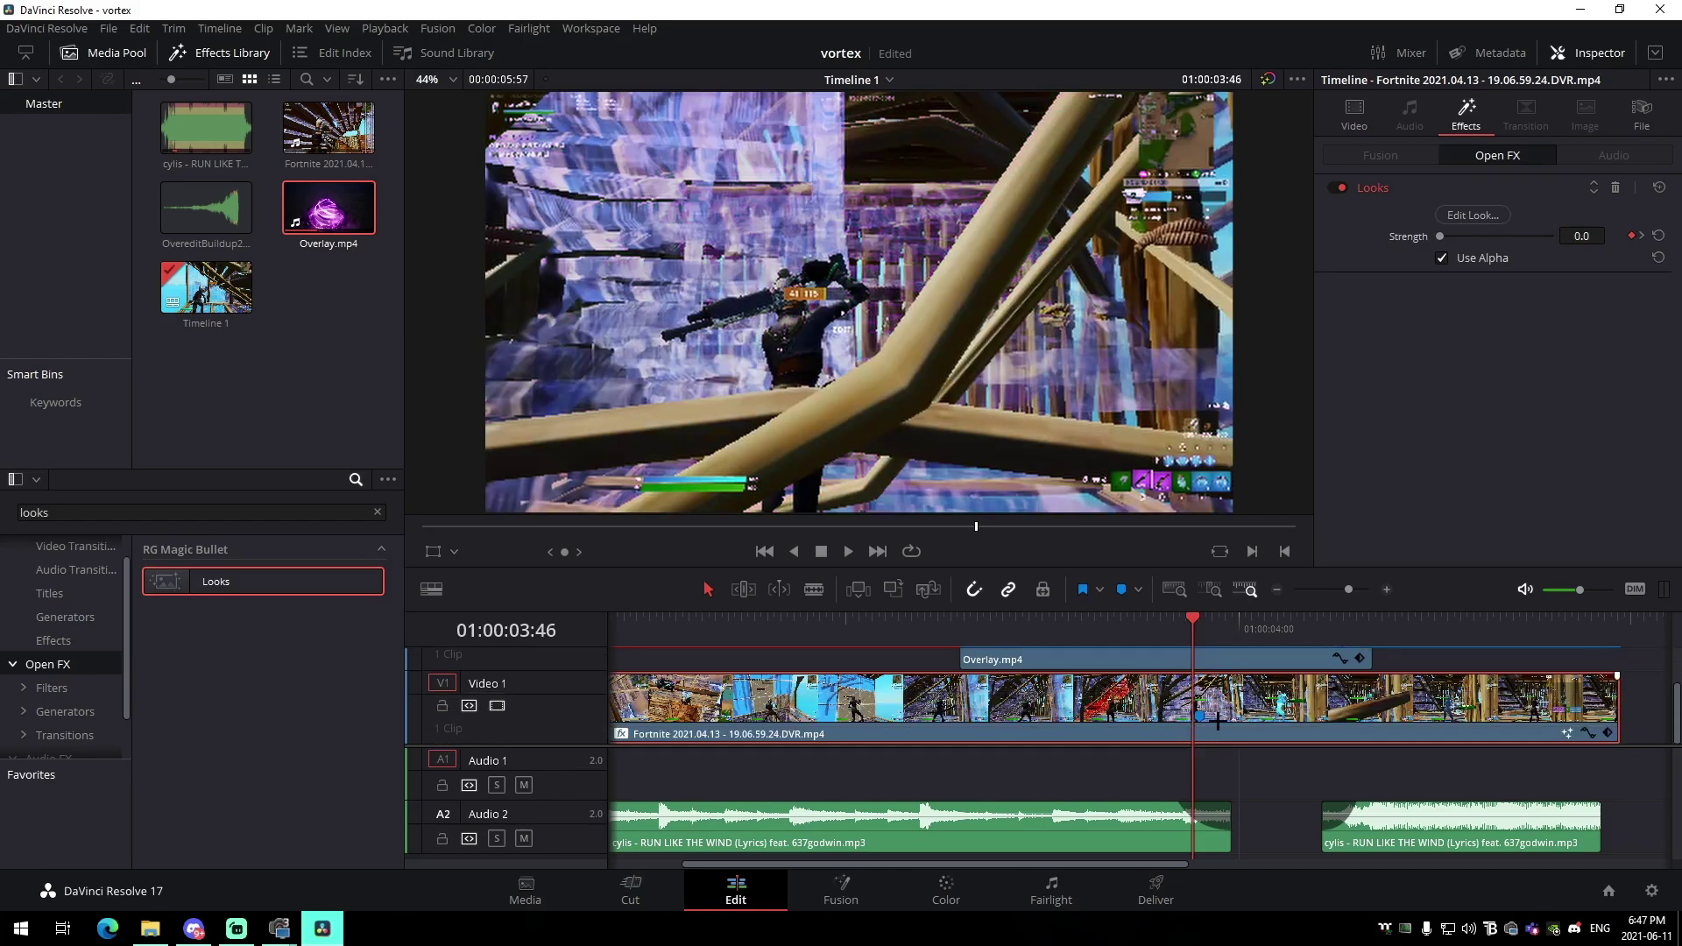
- Keyframe the Looks strength at 100 at 01:00:04:41, where the overlay ends, and at 0 one frame after it at 01:00:04:42
{"action": "left_click", "coordinate": [1372, 635]}
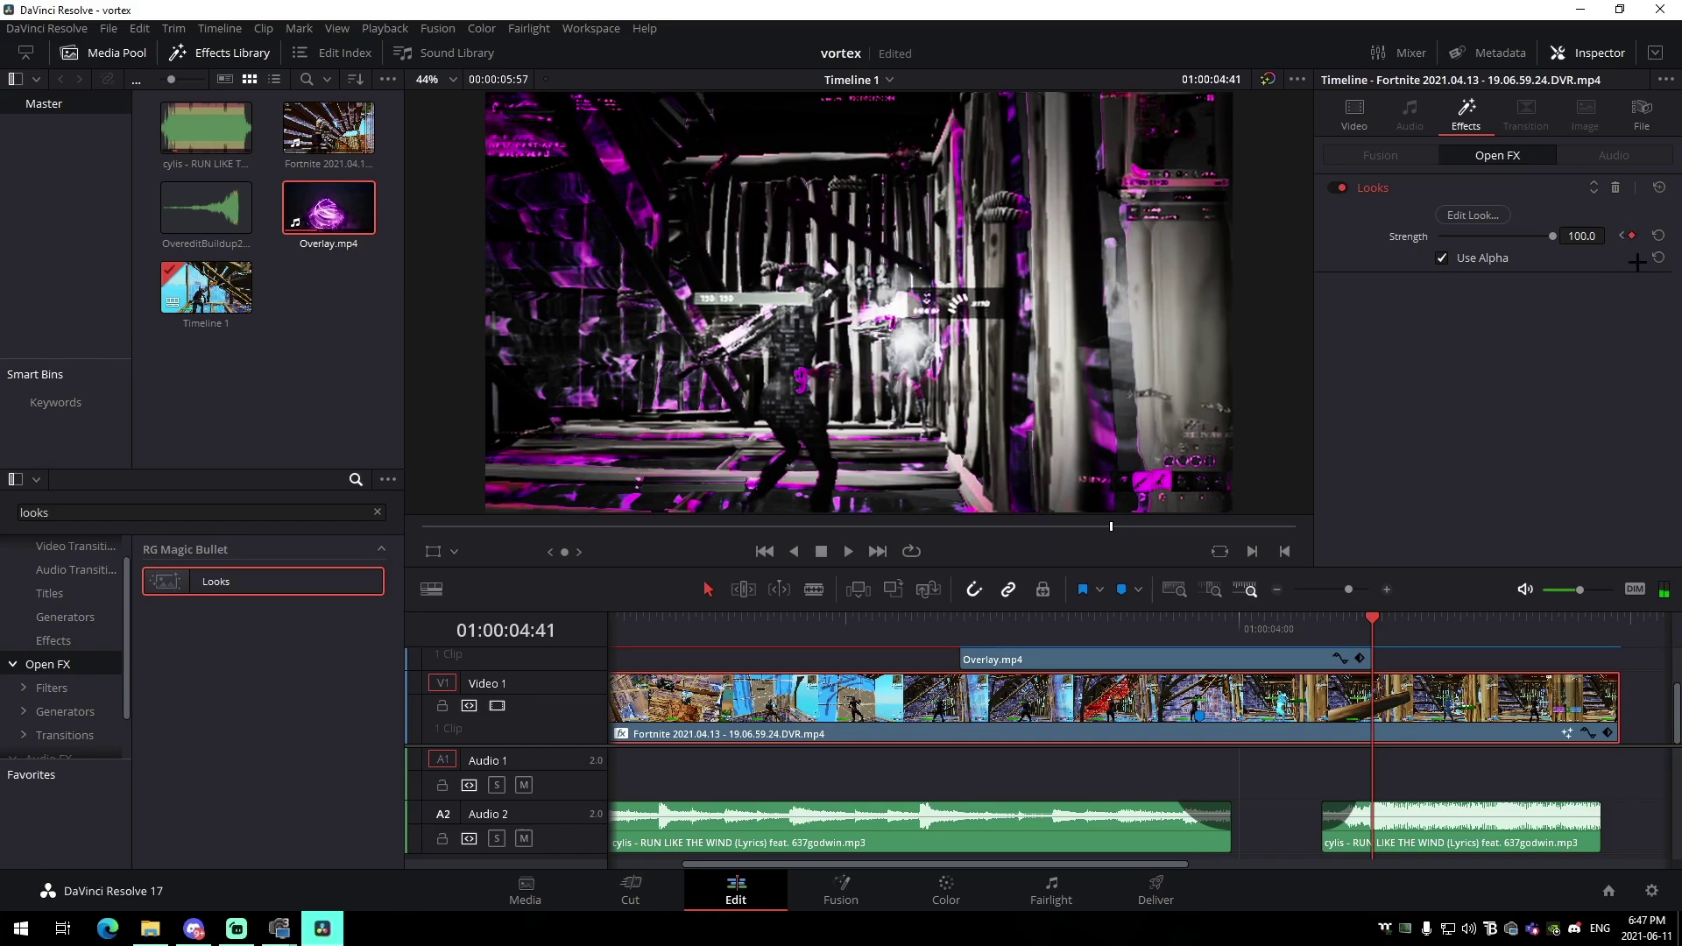
{"action": "key", "text": "Right"}
{"action": "left_click_drag", "start_coordinate": [1551, 238], "coordinate": [1437, 241]}
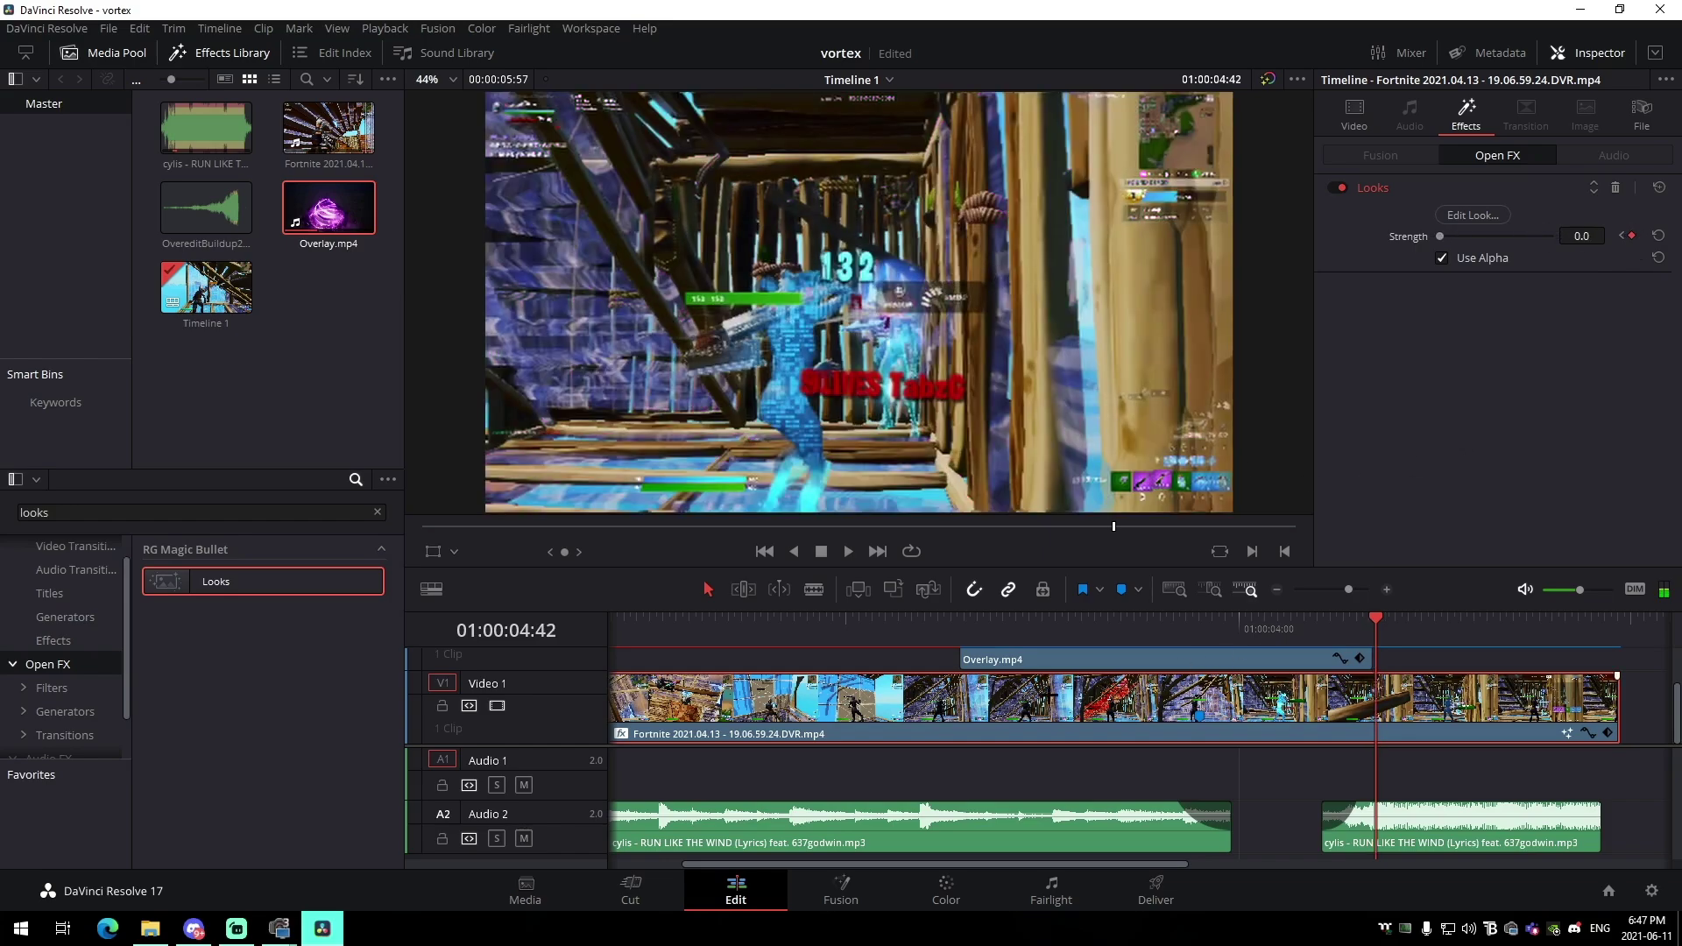